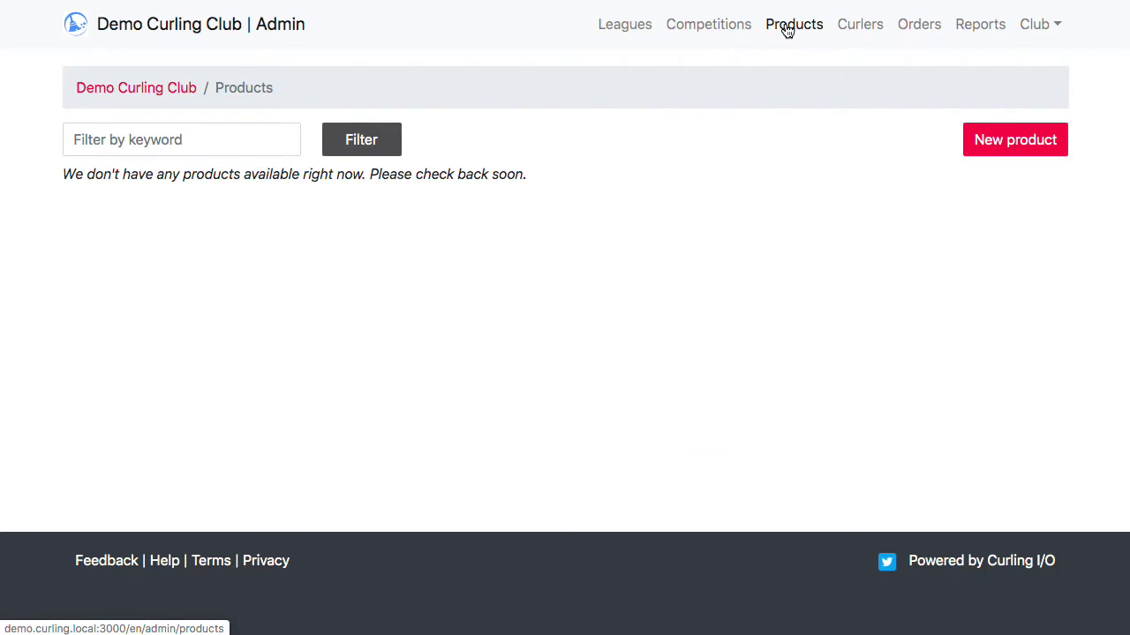
# Start a new product and name it Locker
pyautogui.click(1016, 139)
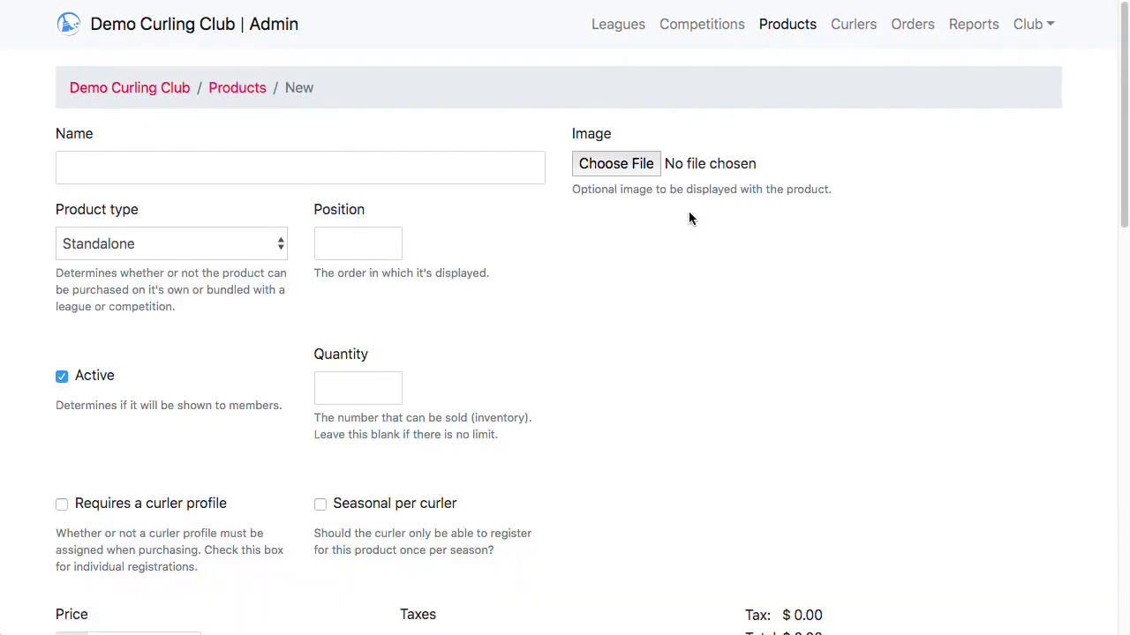
pyautogui.click(432, 161)
pyautogui.write('Left G')
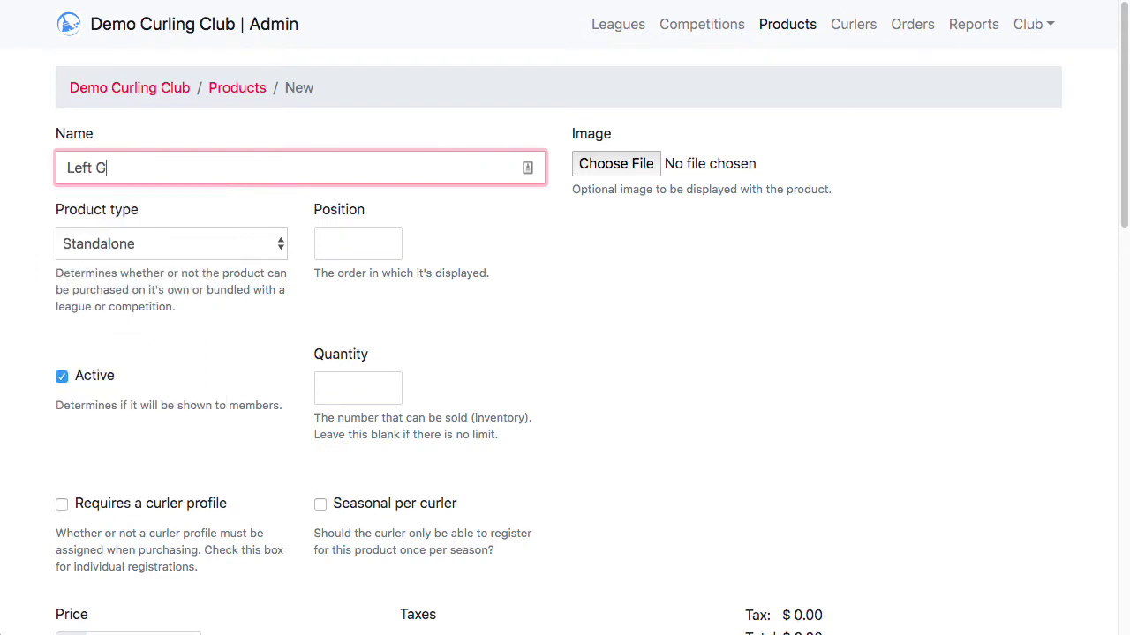
pyautogui.press('BackSpace')
pyautogui.press('BackSpace')
pyautogui.press('BackSpace')
pyautogui.press('BackSpace')
pyautogui.press('BackSpace')
pyautogui.press('BackSpace')
pyautogui.write('Locker')
pyautogui.click(795, 360)
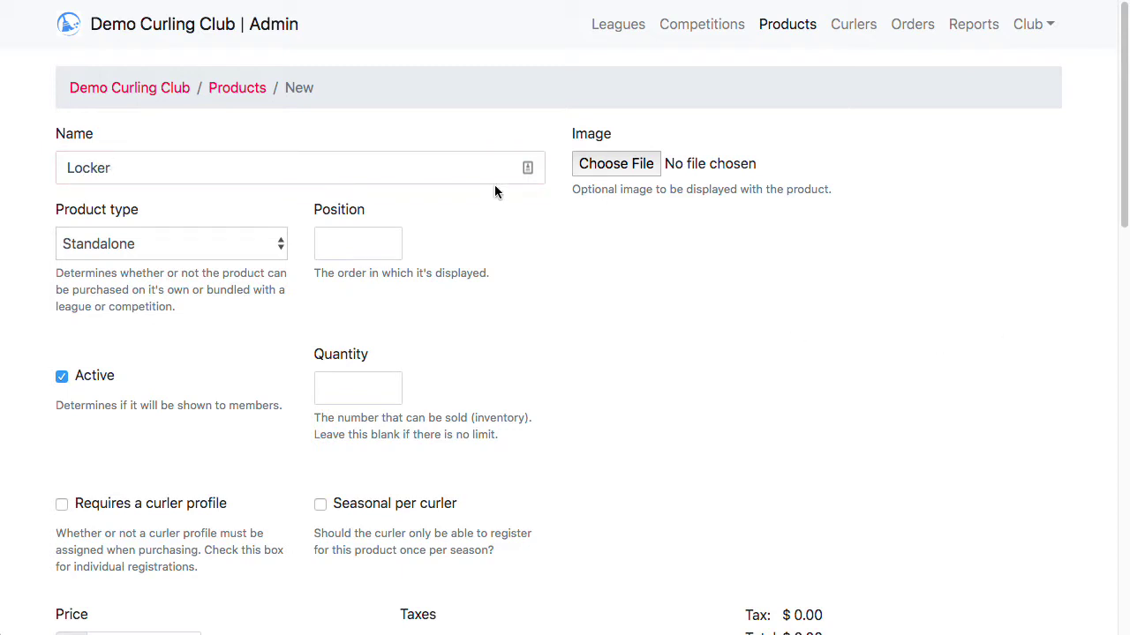
# Set the product type of the new Locker product to Add-on
pyautogui.click(162, 254)
pyautogui.click(335, 242)
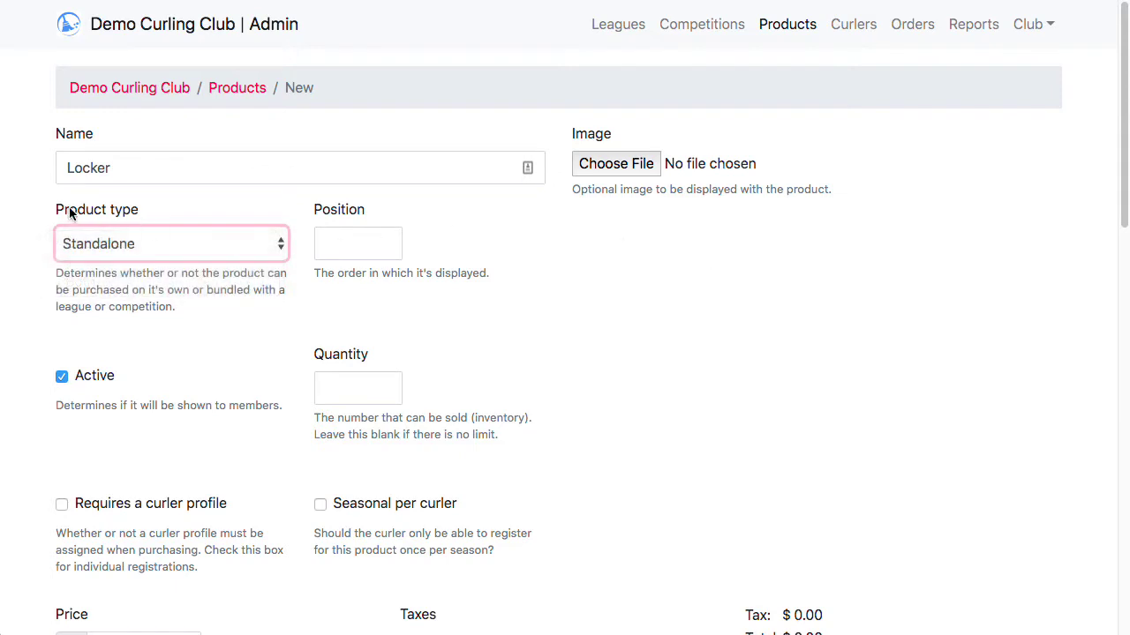
pyautogui.moveTo(71, 212); pyautogui.dragTo(118, 212)
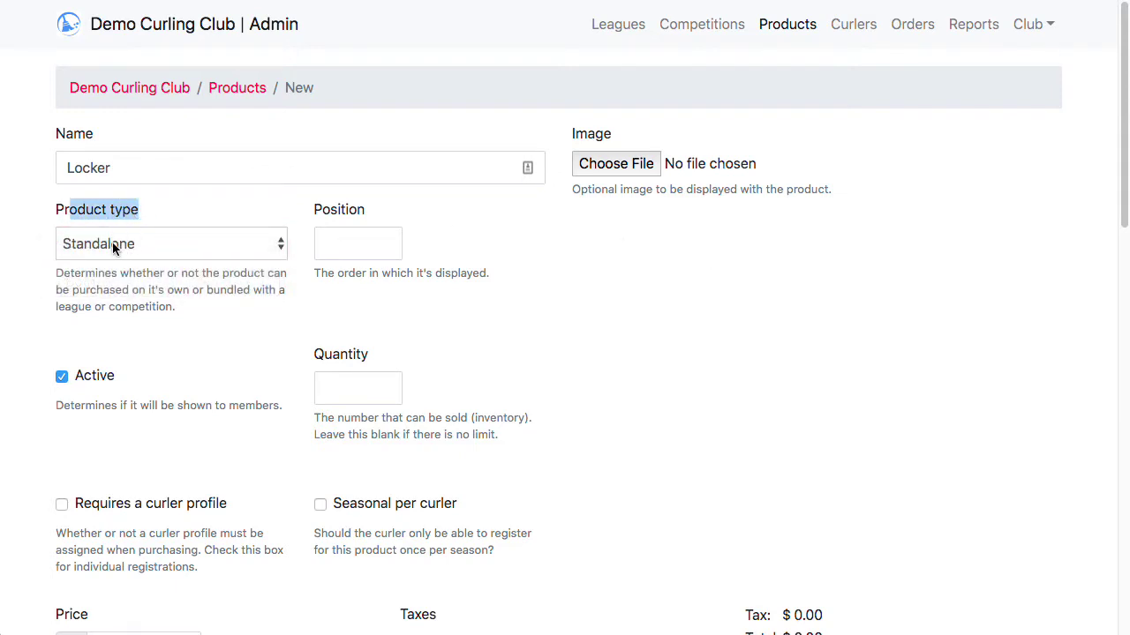
pyautogui.click(112, 248)
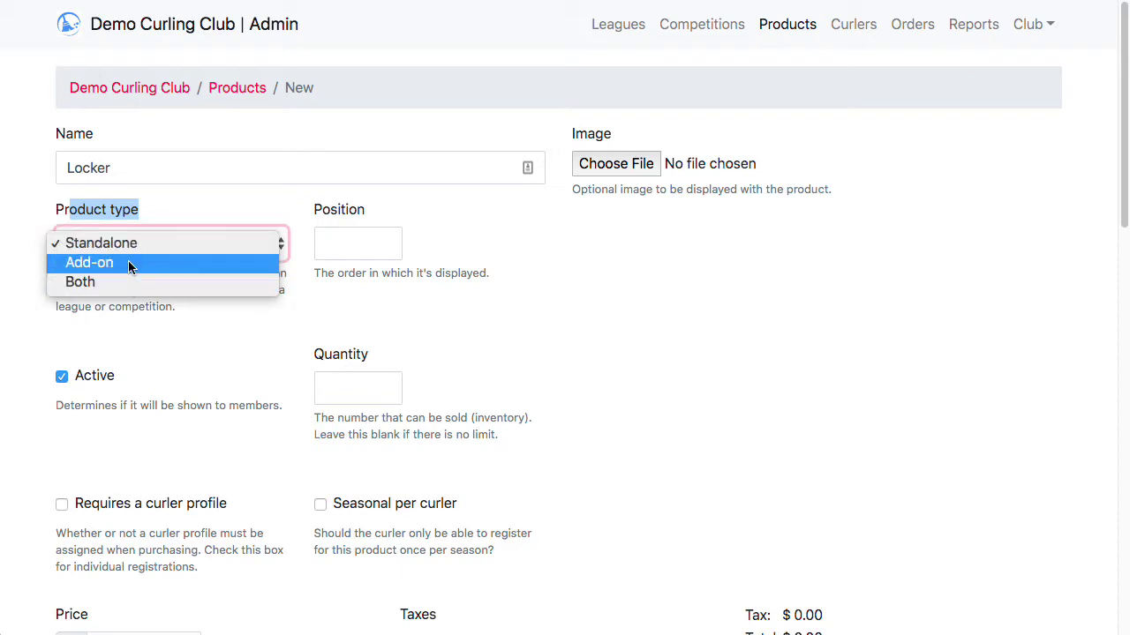
pyautogui.click(132, 263)
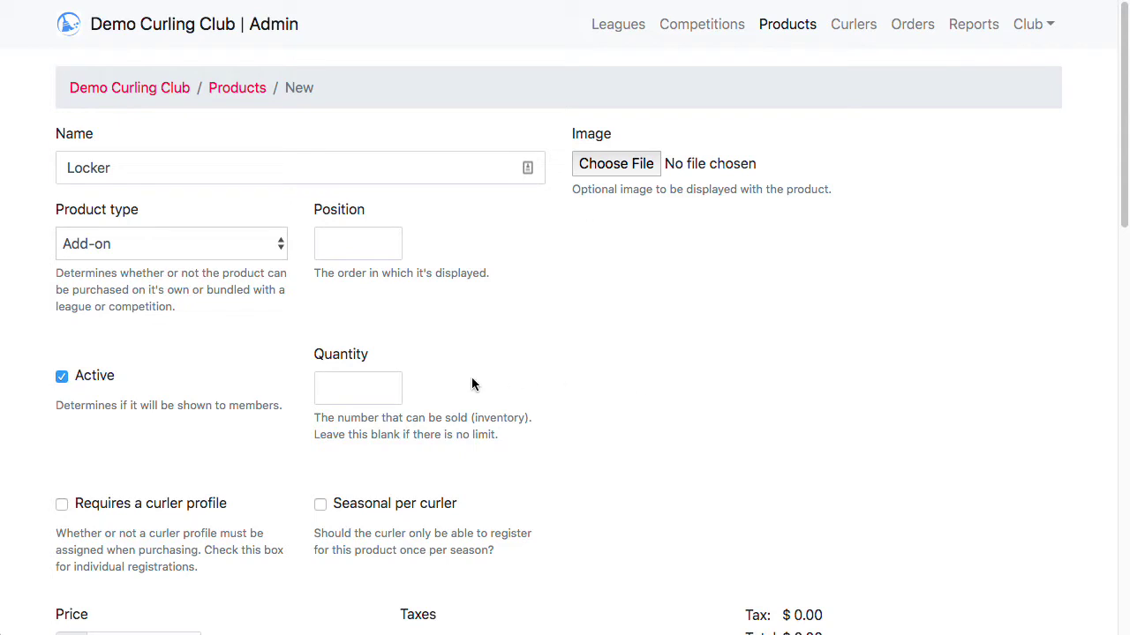
# Limit the product's available quantity to 100
pyautogui.click(331, 394)
pyautogui.write('100')
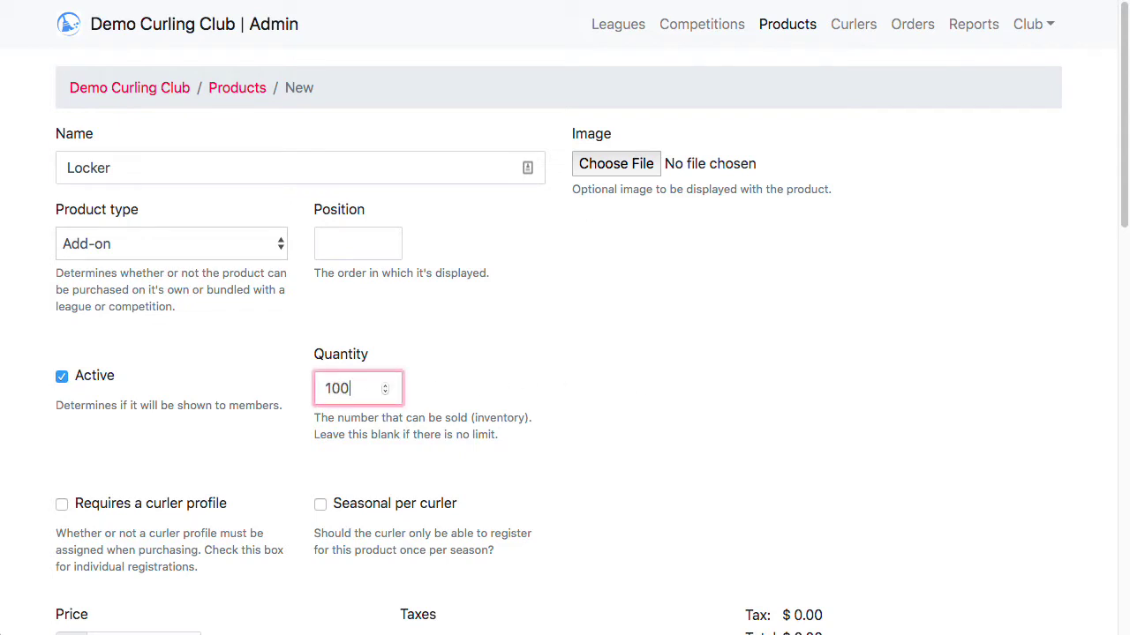
pyautogui.click(639, 399)
# Make the product require a curler profile and restrict it to once per season per curler
pyautogui.scroll(-3, 628, 399)
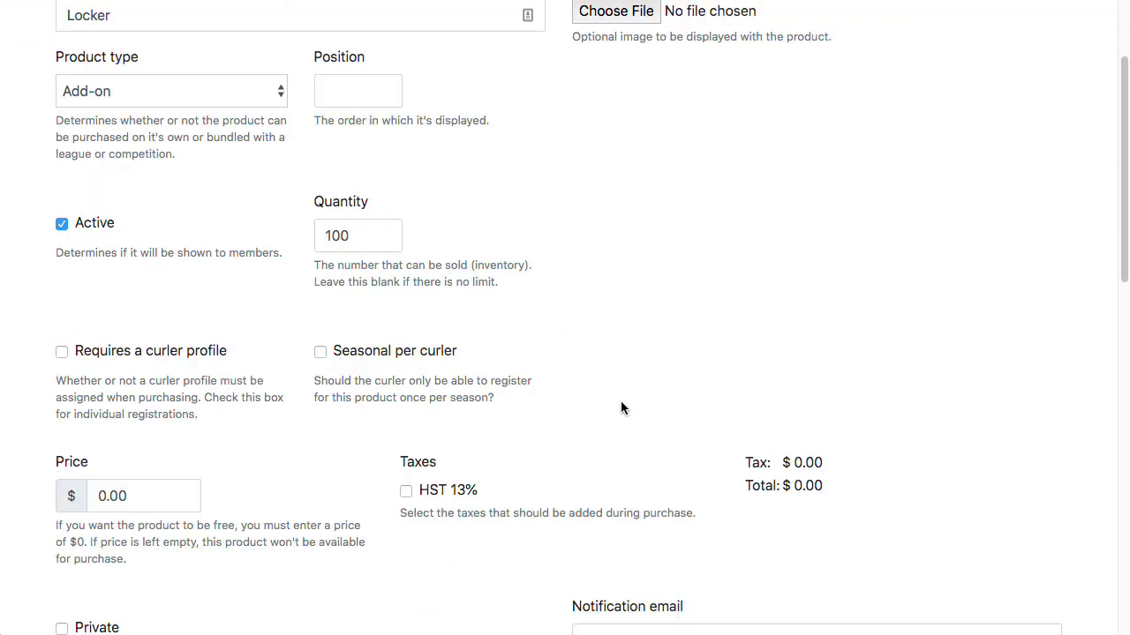
pyautogui.click(132, 354)
pyautogui.click(358, 350)
# Set the product's price to $25 and apply the HST 13% tax
pyautogui.scroll(-5, 325, 367)
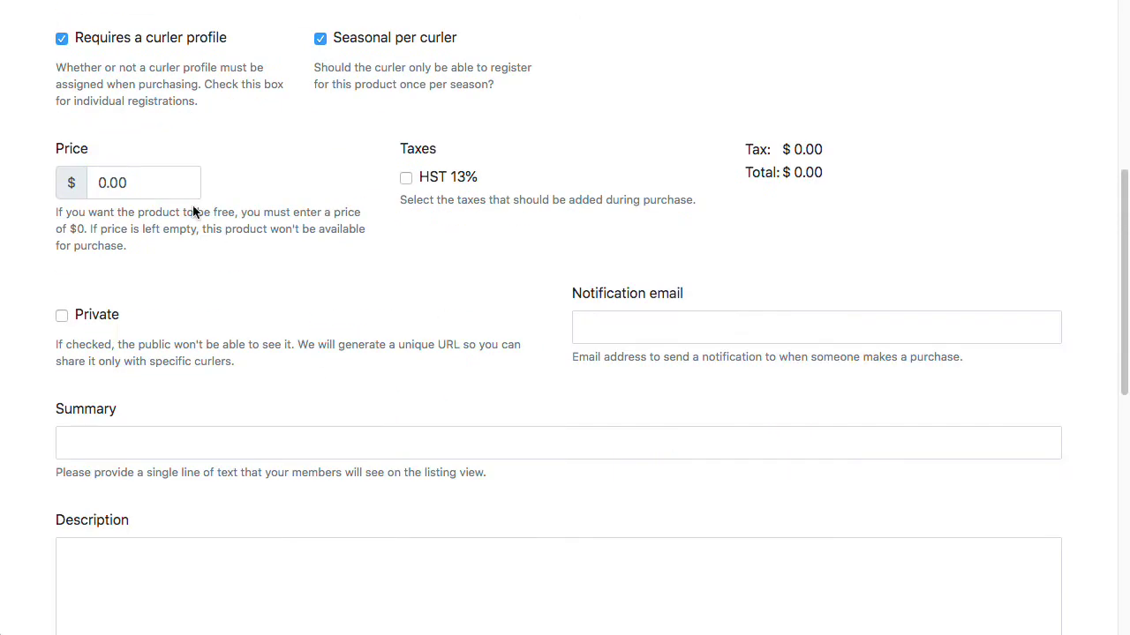
pyautogui.click(145, 184)
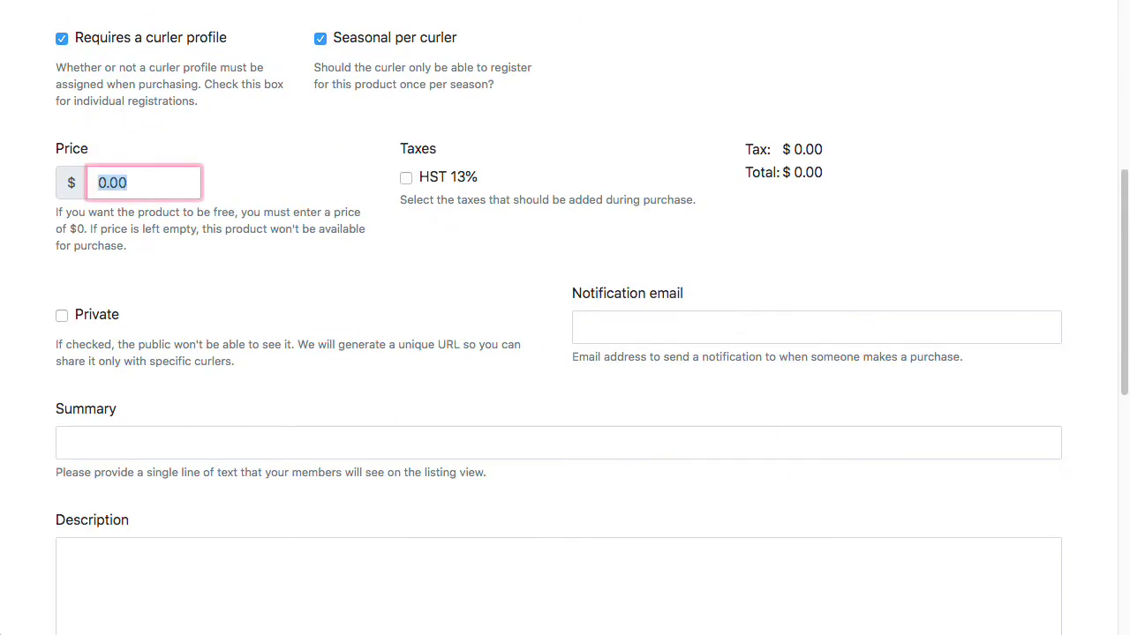
pyautogui.write('25')
pyautogui.click(406, 178)
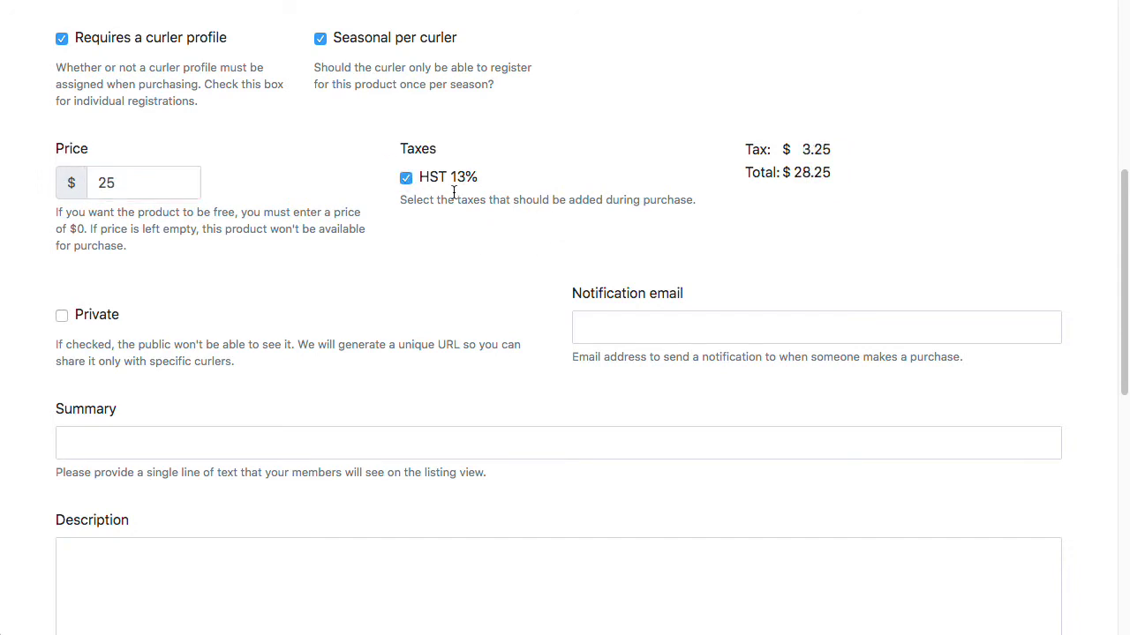
pyautogui.scroll(2, 497, 197)
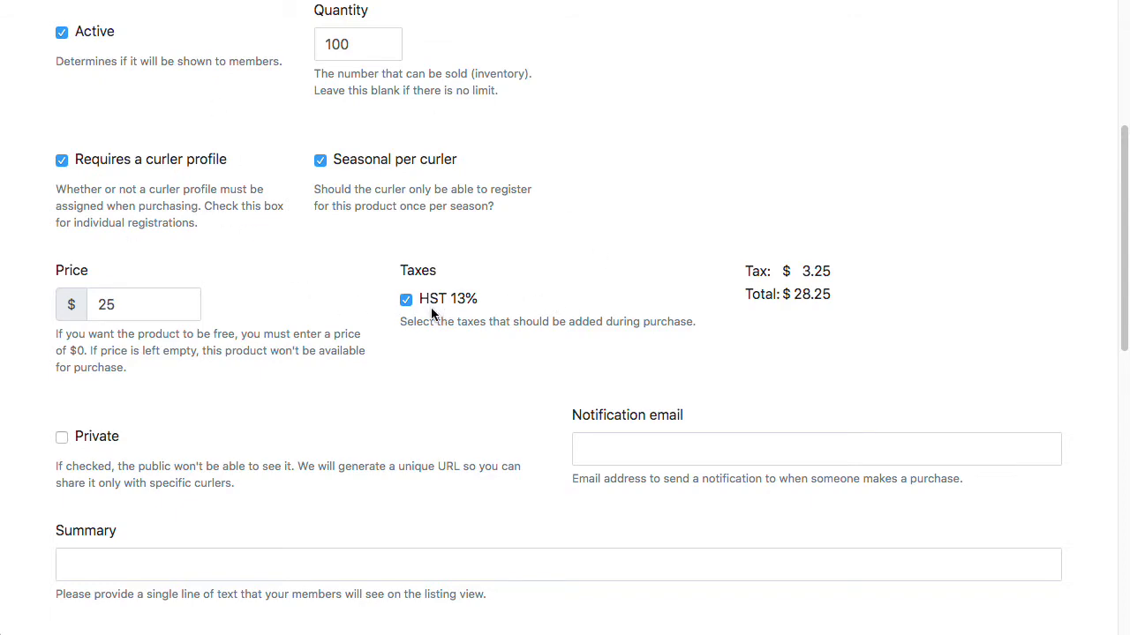
pyautogui.scroll(-3, 457, 362)
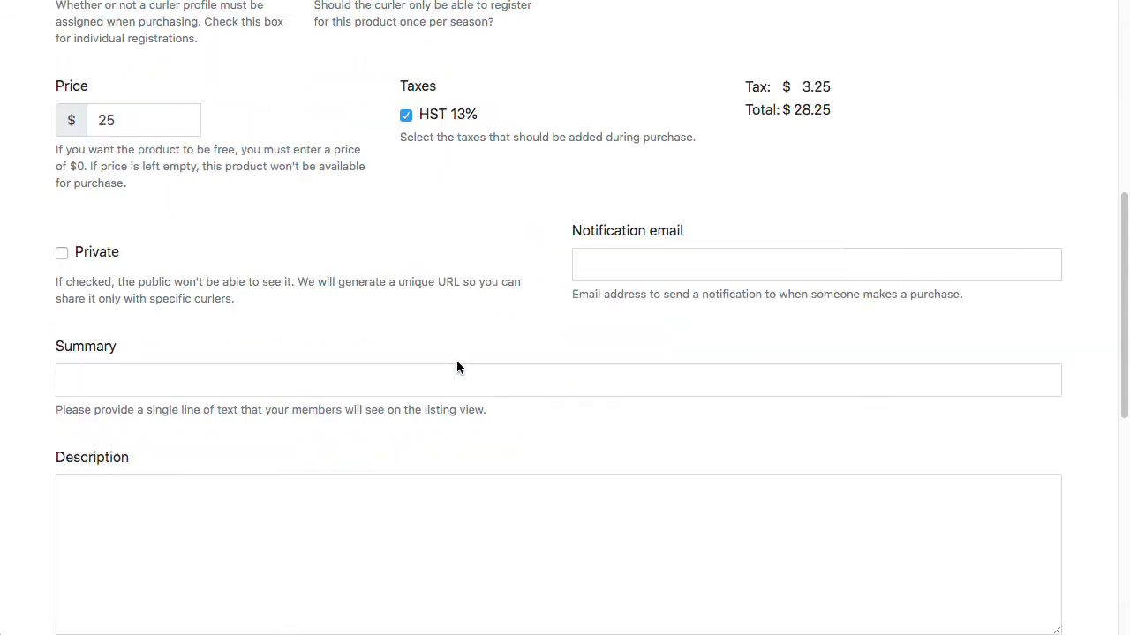
pyautogui.click(92, 253)
pyautogui.scroll(-1, 428, 297)
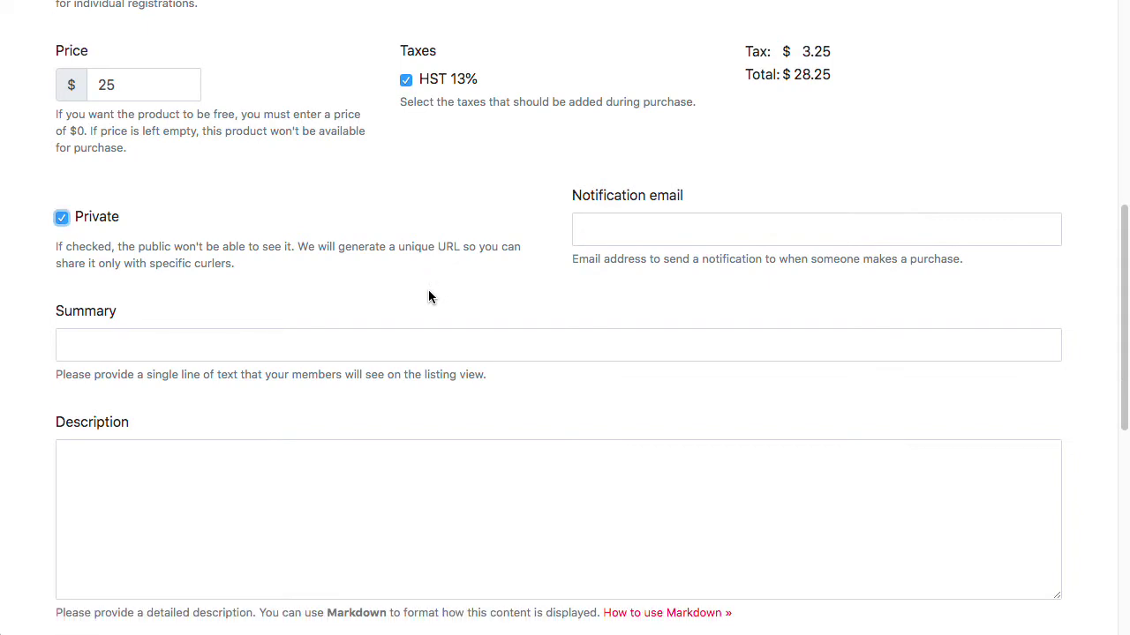
pyautogui.click(422, 287)
pyautogui.click(95, 218)
# Add a Locker Number custom field to the product and make it required
pyautogui.scroll(-3, 462, 273)
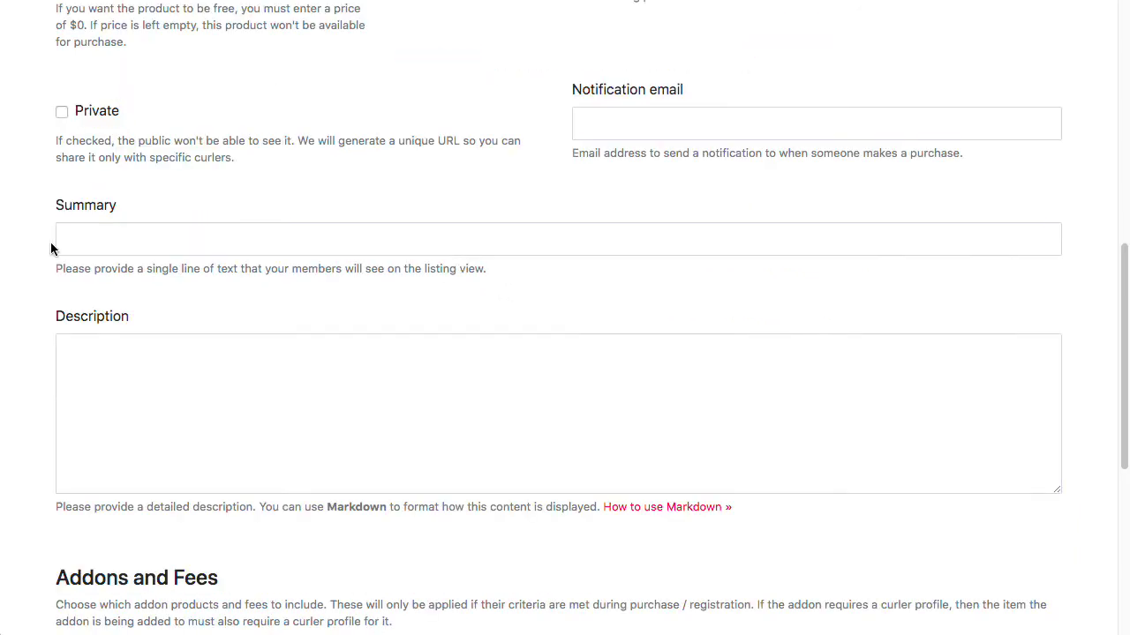
pyautogui.scroll(-8, 491, 350)
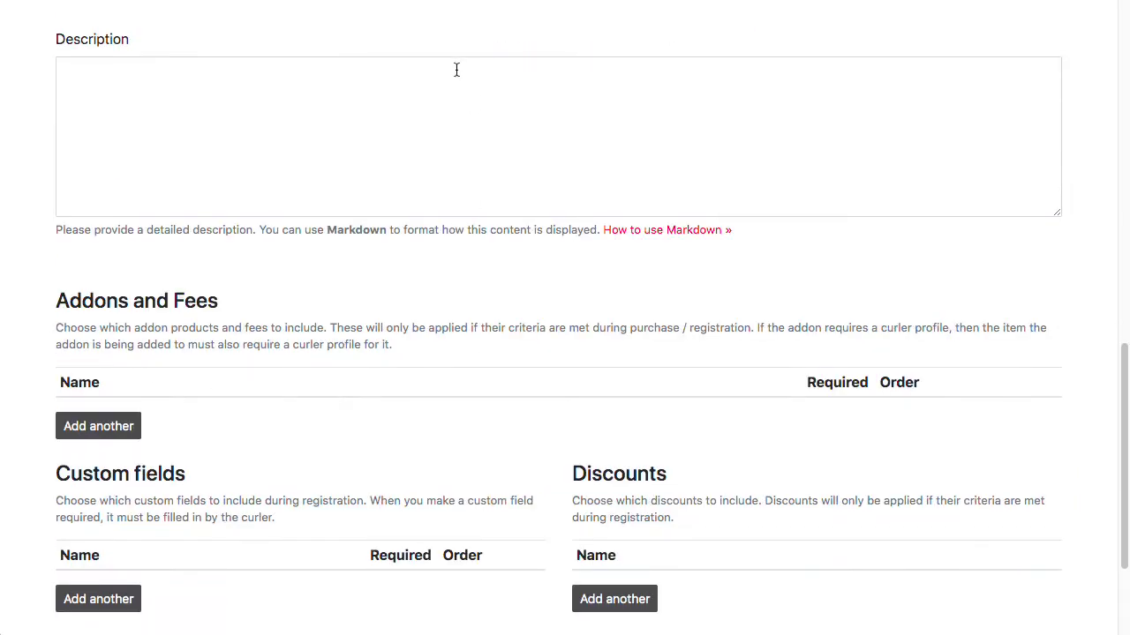
pyautogui.scroll(-3, 407, 343)
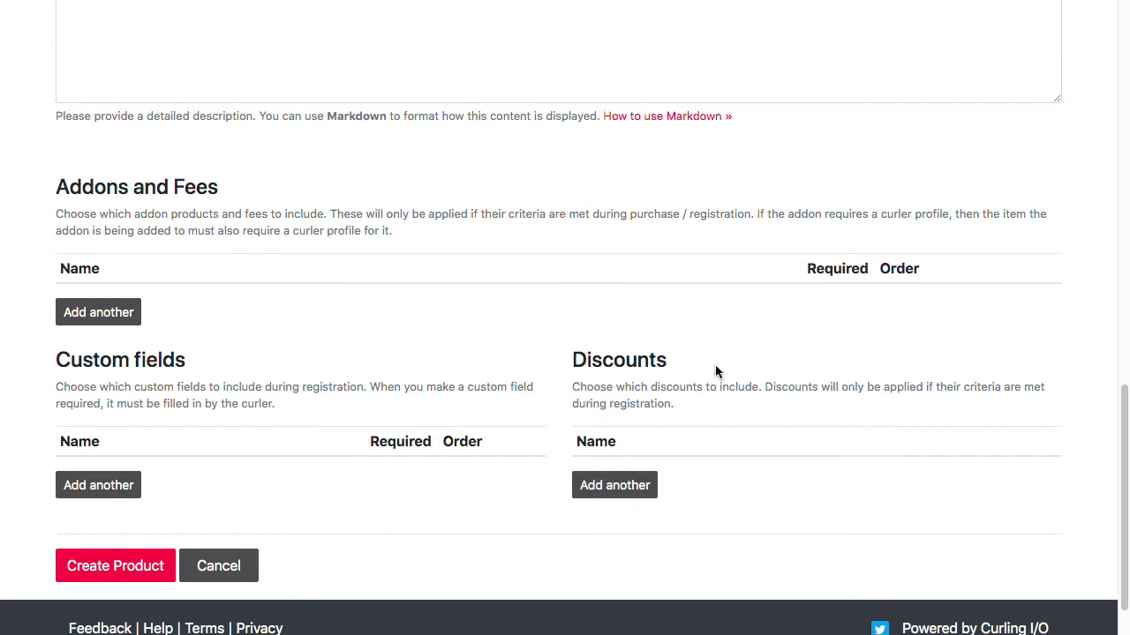
pyautogui.scroll(-1, 360, 286)
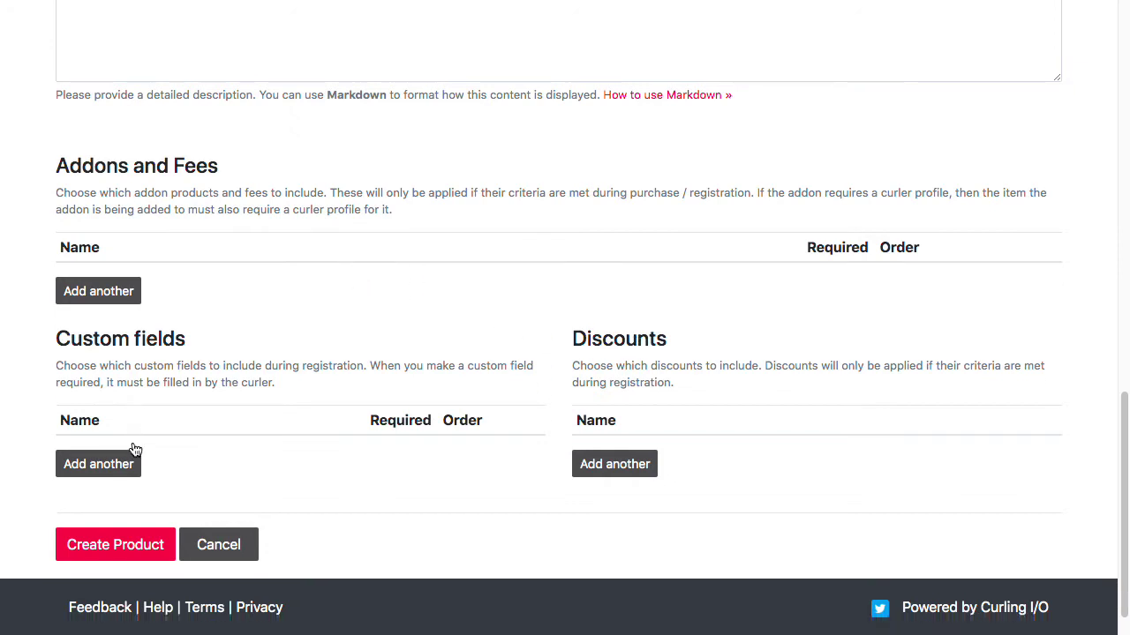
pyautogui.click(116, 465)
pyautogui.click(151, 457)
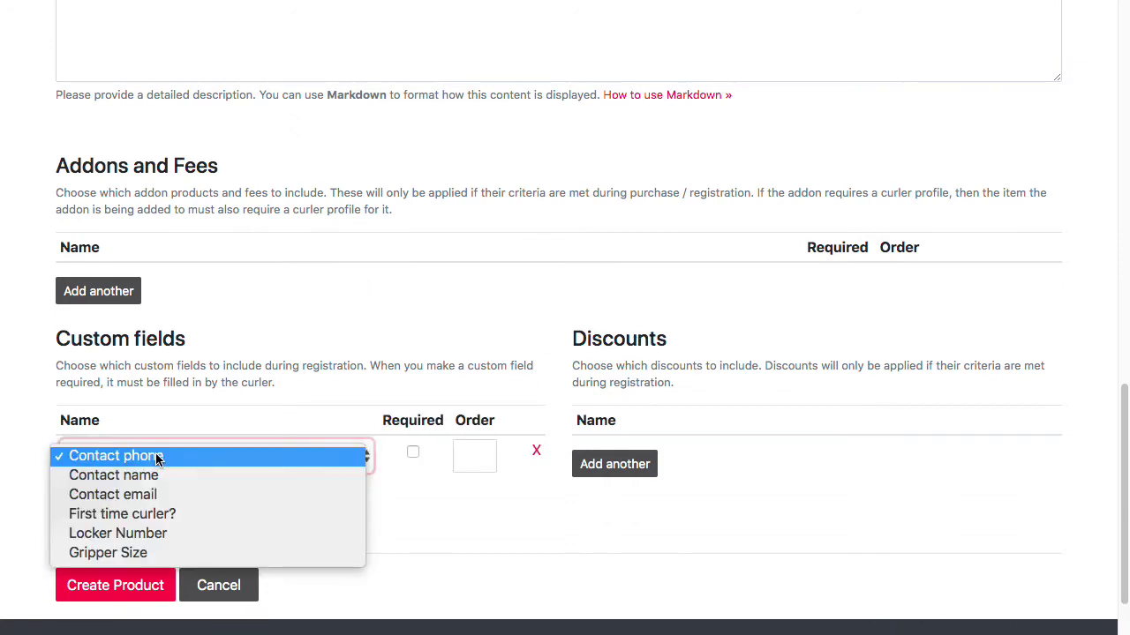
pyautogui.click(243, 529)
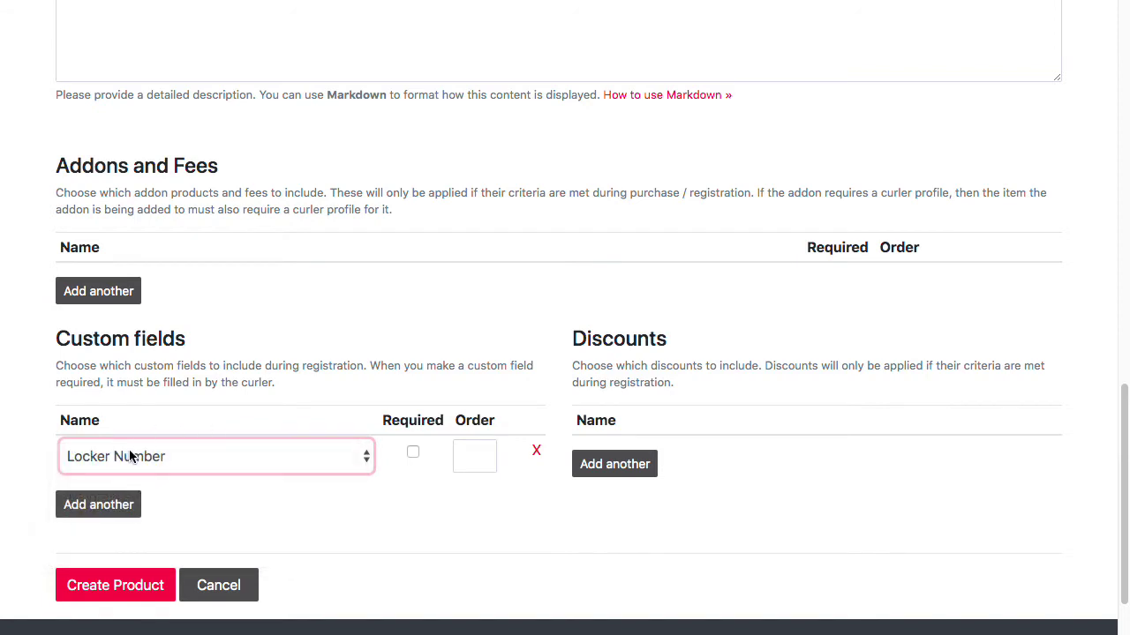
pyautogui.click(408, 456)
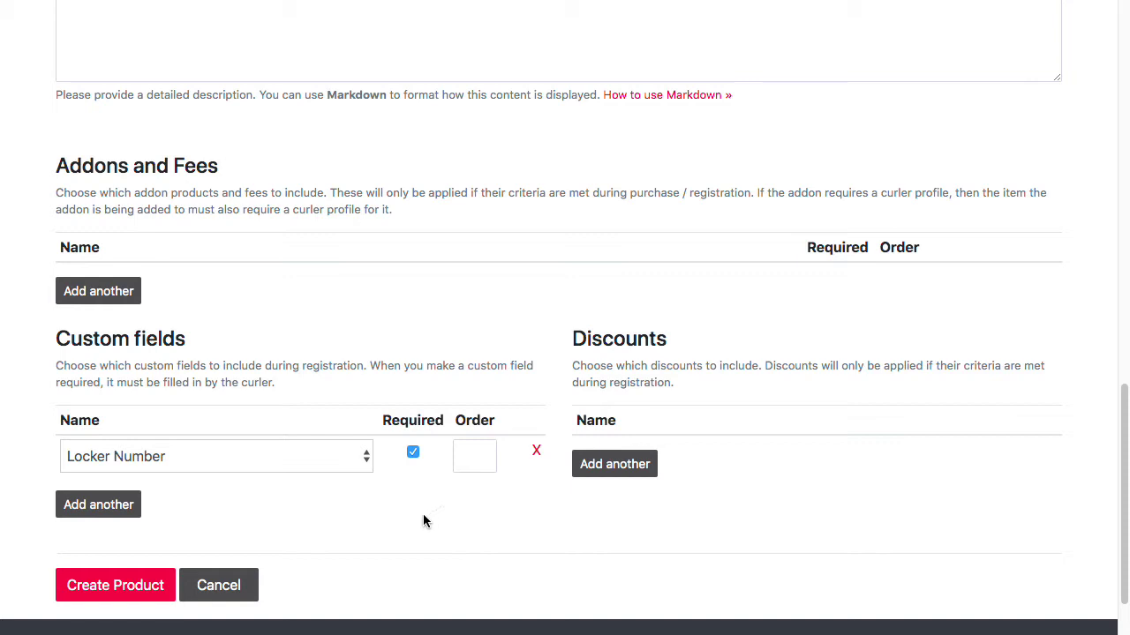
# Create the Locker product from the completed form
pyautogui.click(121, 588)
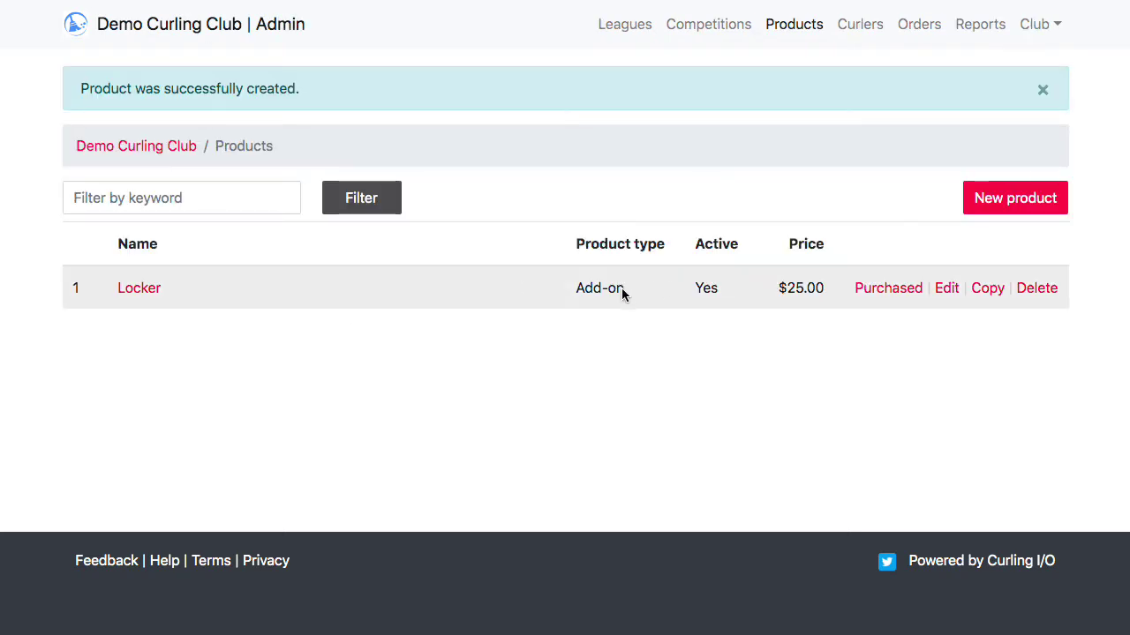
pyautogui.moveTo(621, 288); pyautogui.dragTo(537, 294)
pyautogui.click(596, 397)
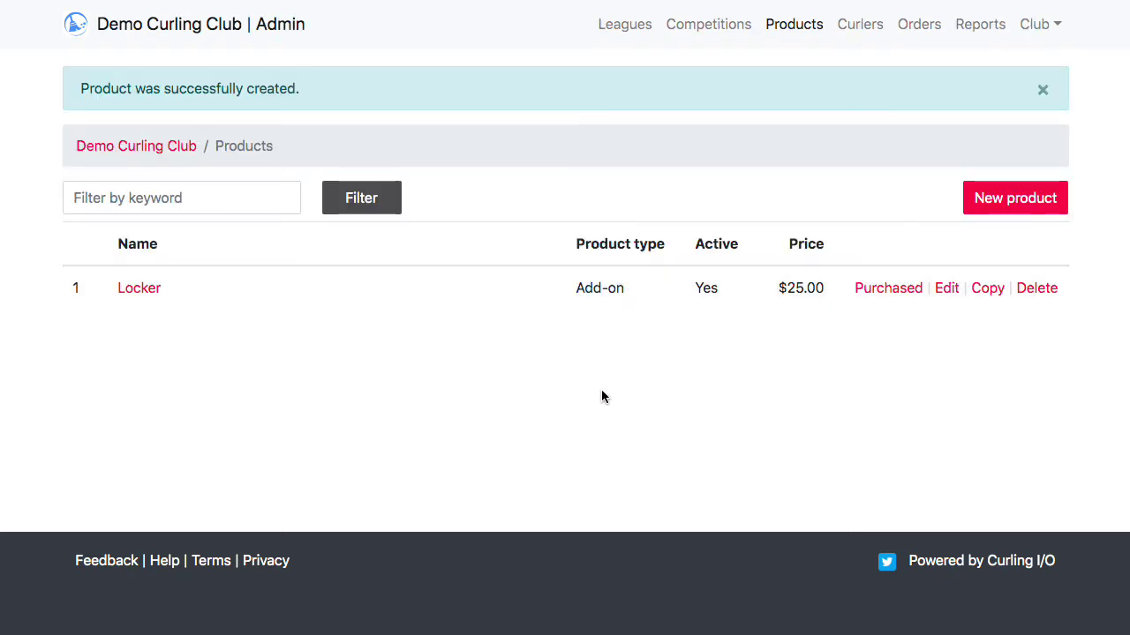
# Open the Monday Night Open league for editing and go to its Addons and Fees section
pyautogui.click(639, 24)
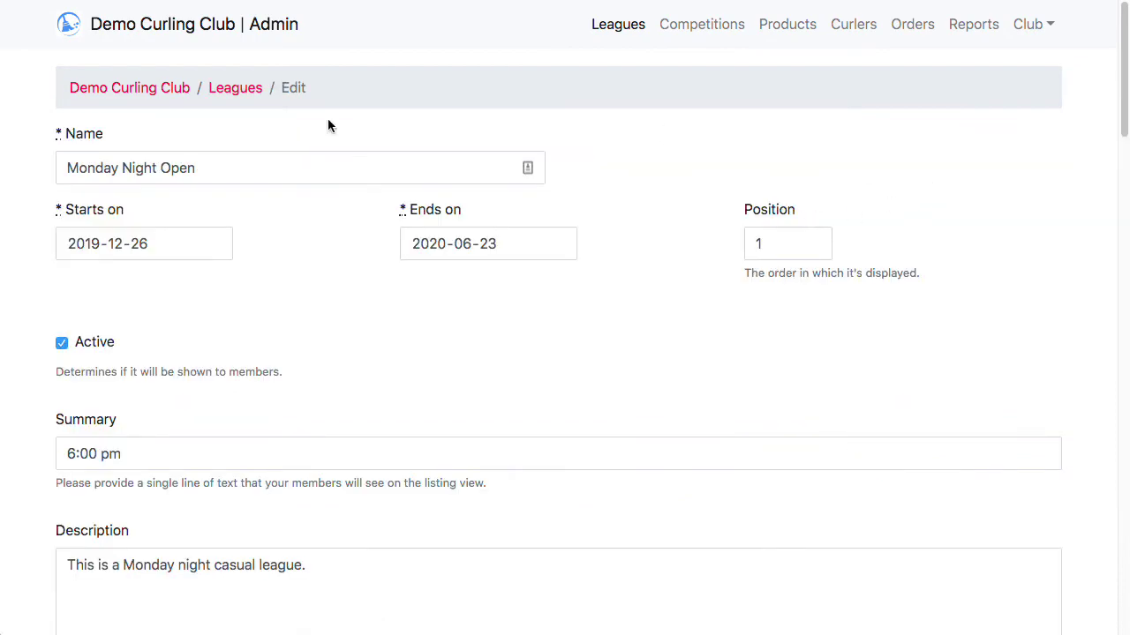
pyautogui.scroll(-15, 1001, 164)
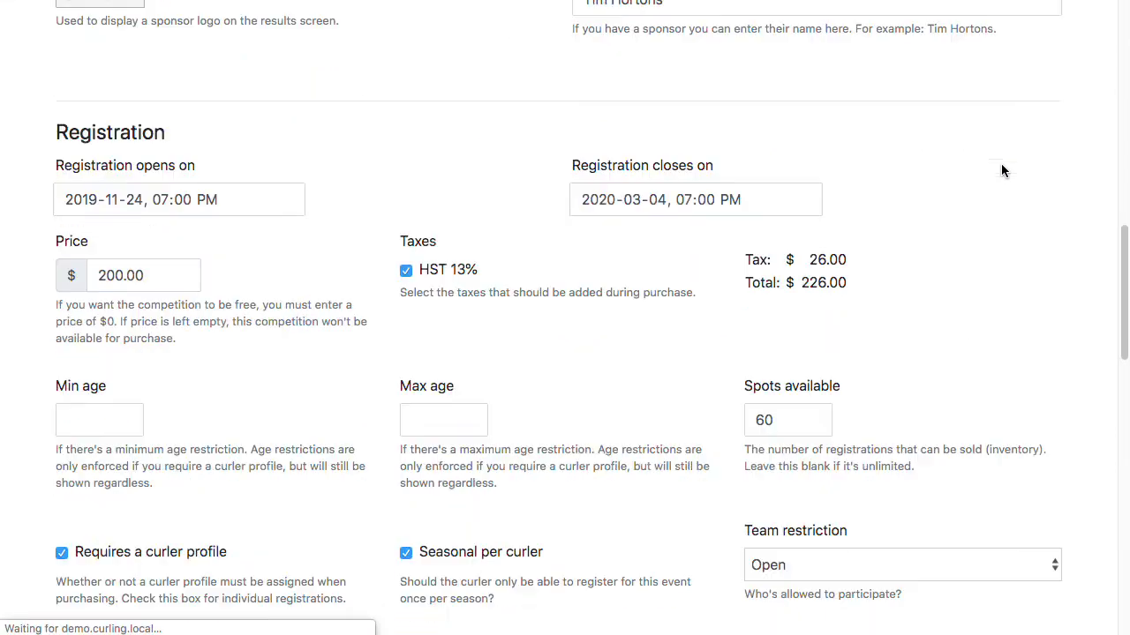
pyautogui.scroll(-10, 1000, 170)
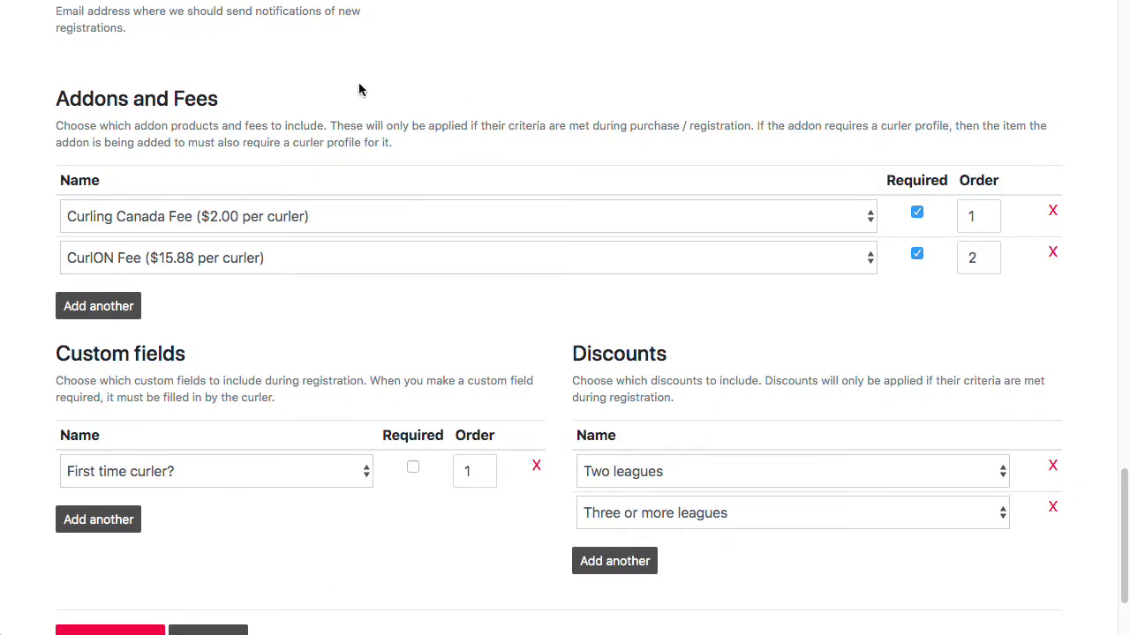
pyautogui.moveTo(95, 99); pyautogui.dragTo(347, 124)
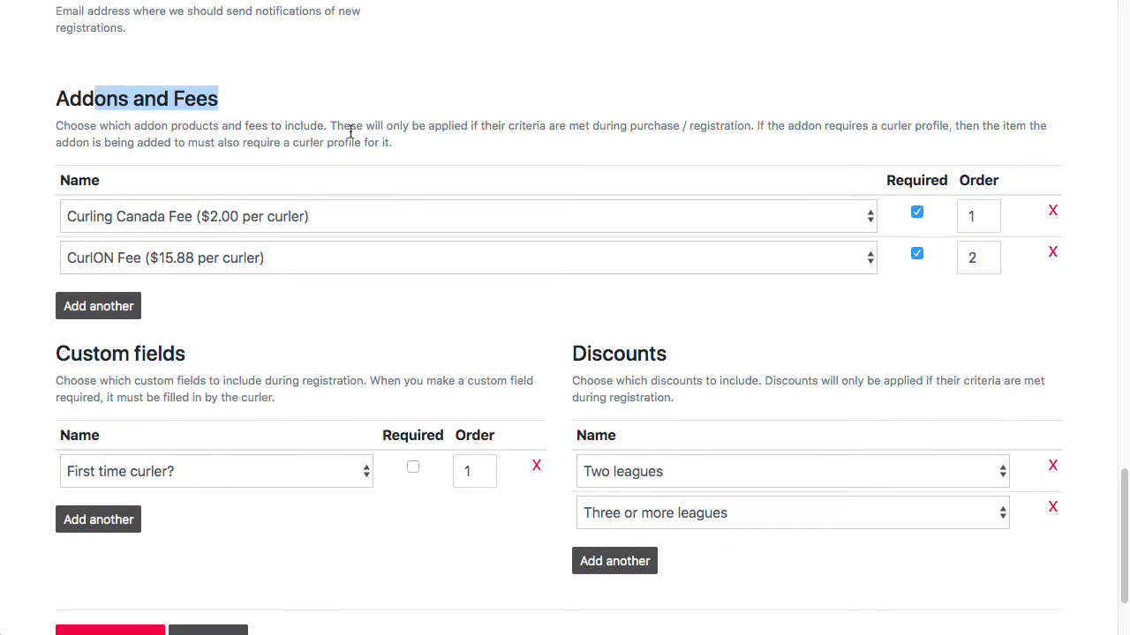
# Add the Locker product as a new entry in the league's addons and fees
pyautogui.click(112, 313)
pyautogui.click(214, 302)
pyautogui.click(226, 339)
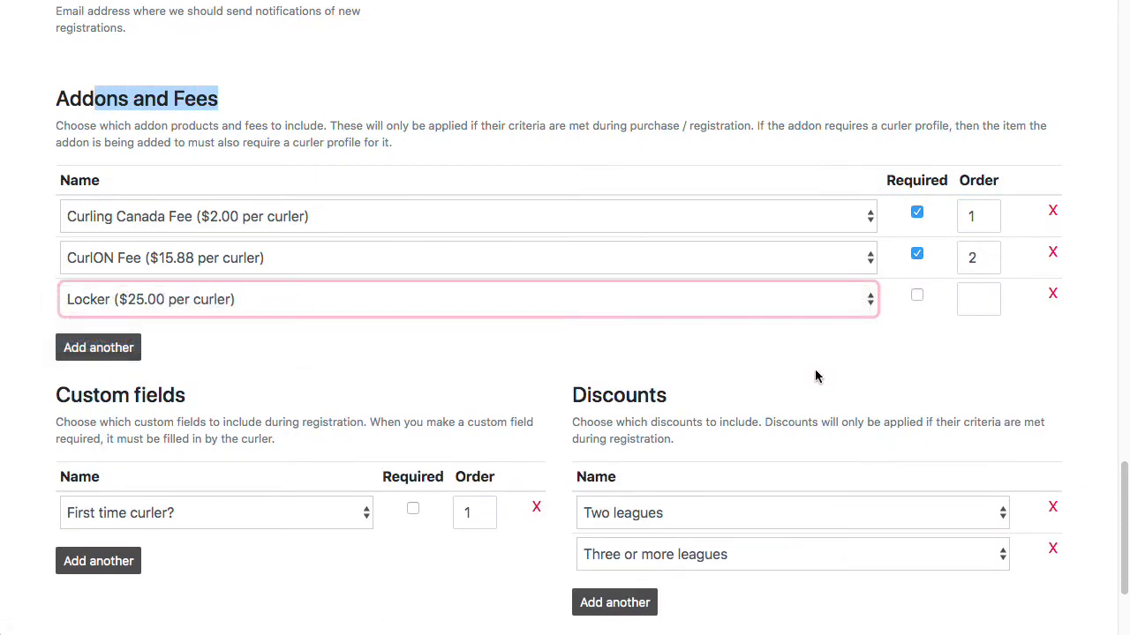
# Keep the Locker add-on optional and save the Monday Night Open league
pyautogui.click(962, 285)
pyautogui.click(917, 296)
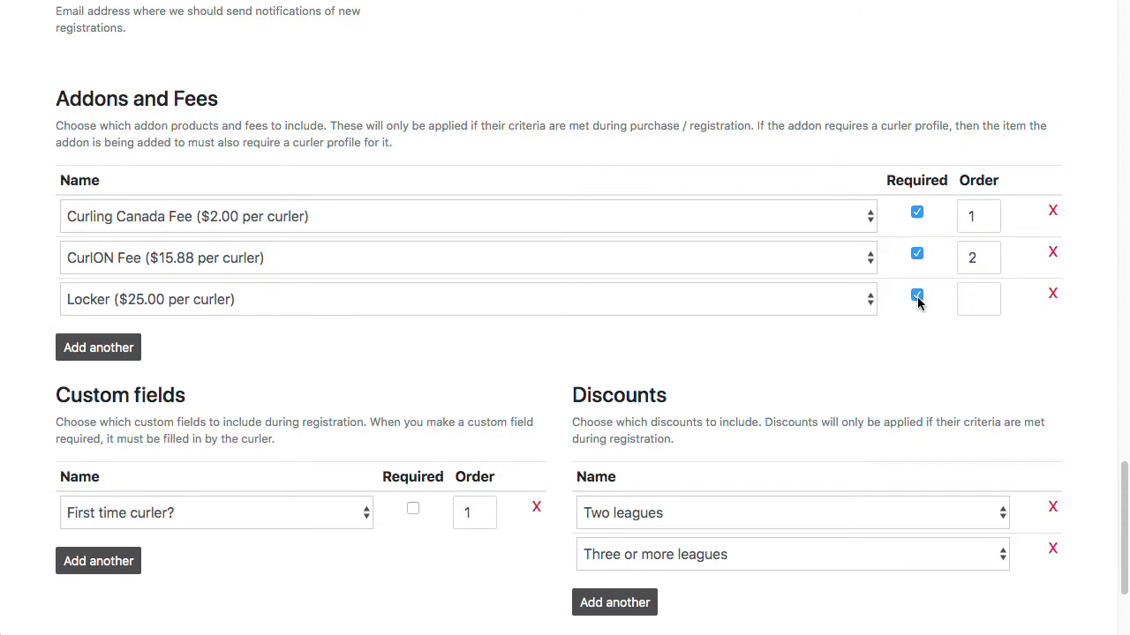
pyautogui.click(917, 295)
pyautogui.scroll(-2, 472, 361)
pyautogui.click(139, 579)
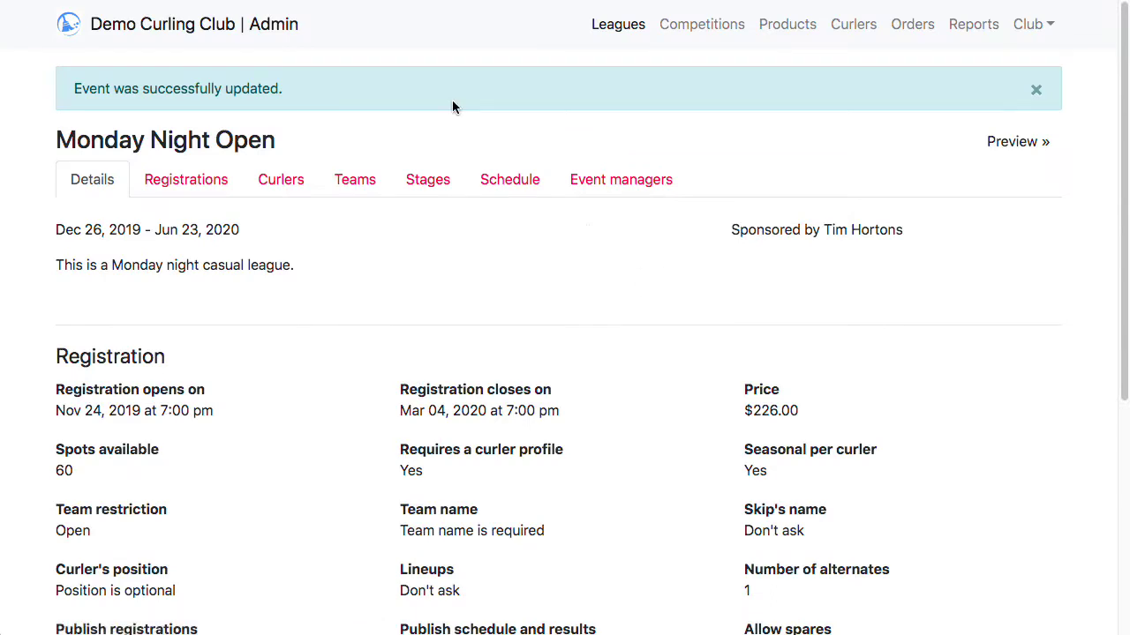
# Switch to the club's public site and add the Monday Night Open league to the cart
pyautogui.click(436, 0)
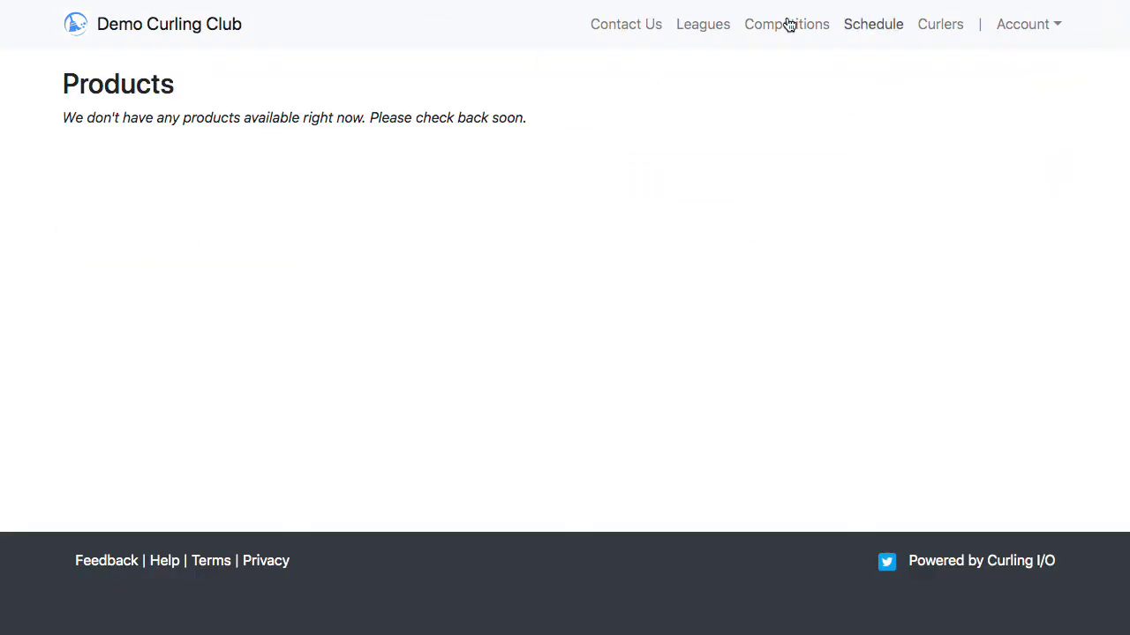
pyautogui.click(699, 27)
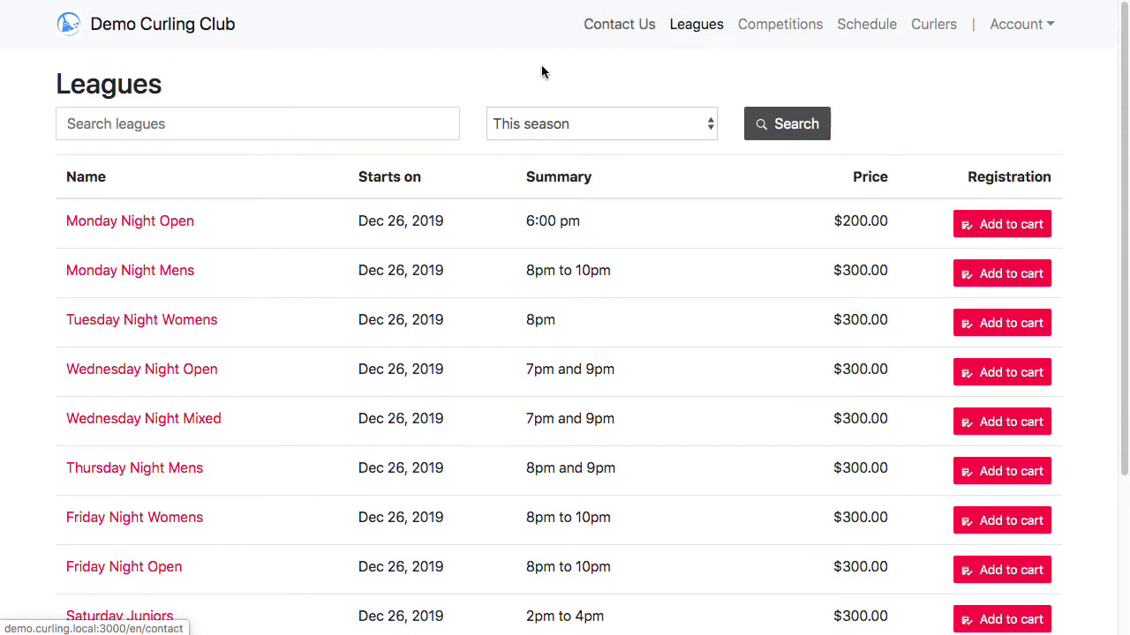
pyautogui.click(1009, 223)
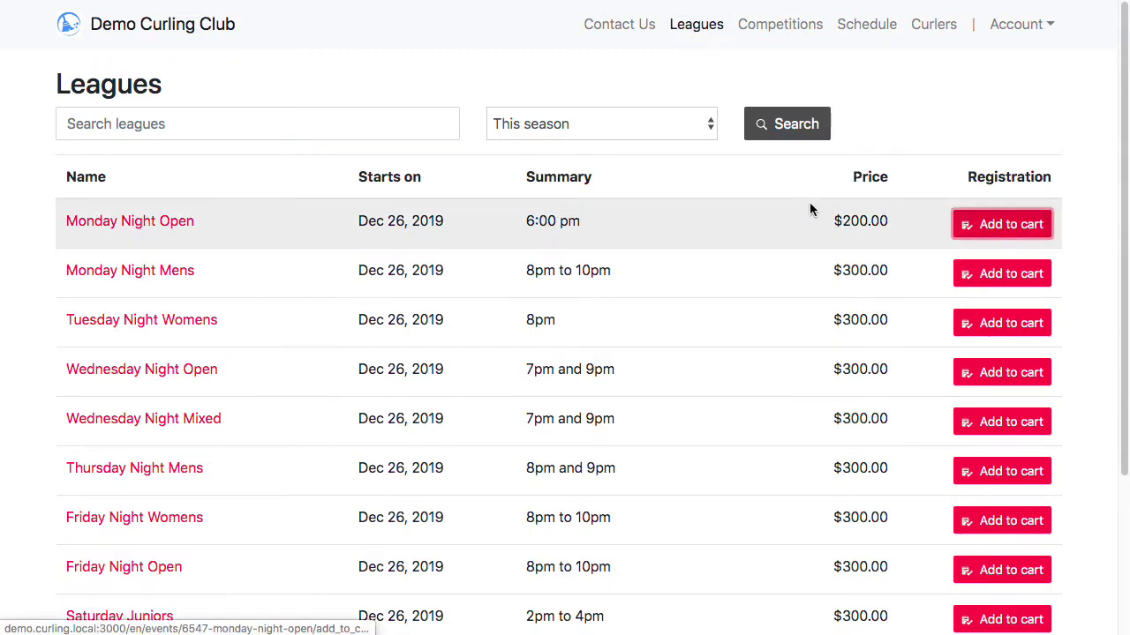
pyautogui.click(487, 252)
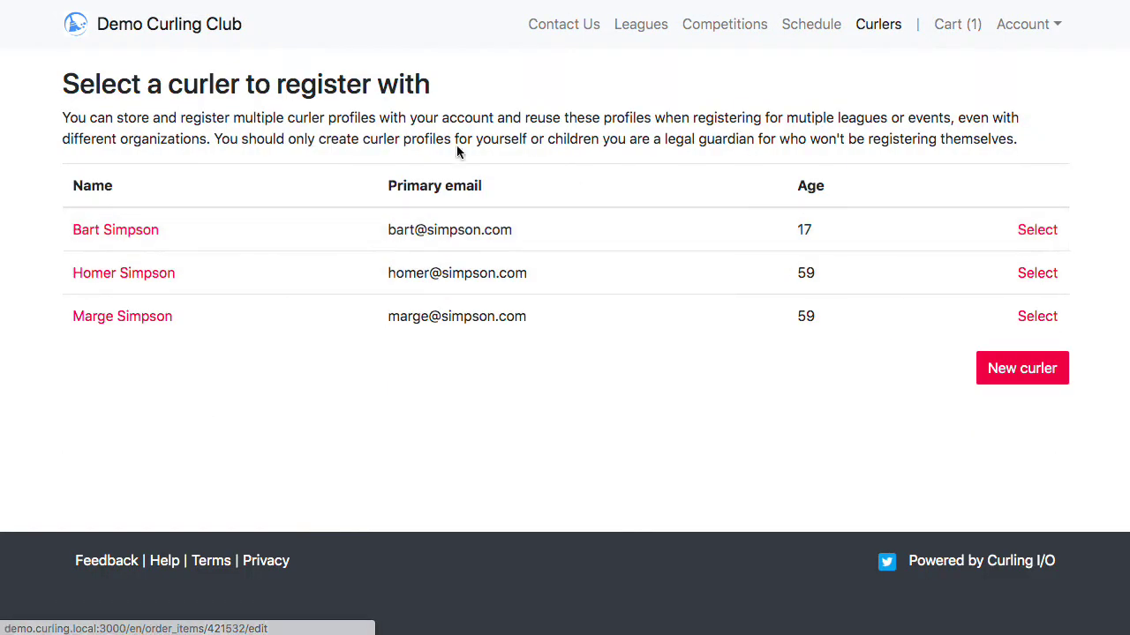
# Choose the second listed curler for the Monday Night Open registration and set the team name to Team Simpson
pyautogui.click(128, 276)
pyautogui.click(585, 203)
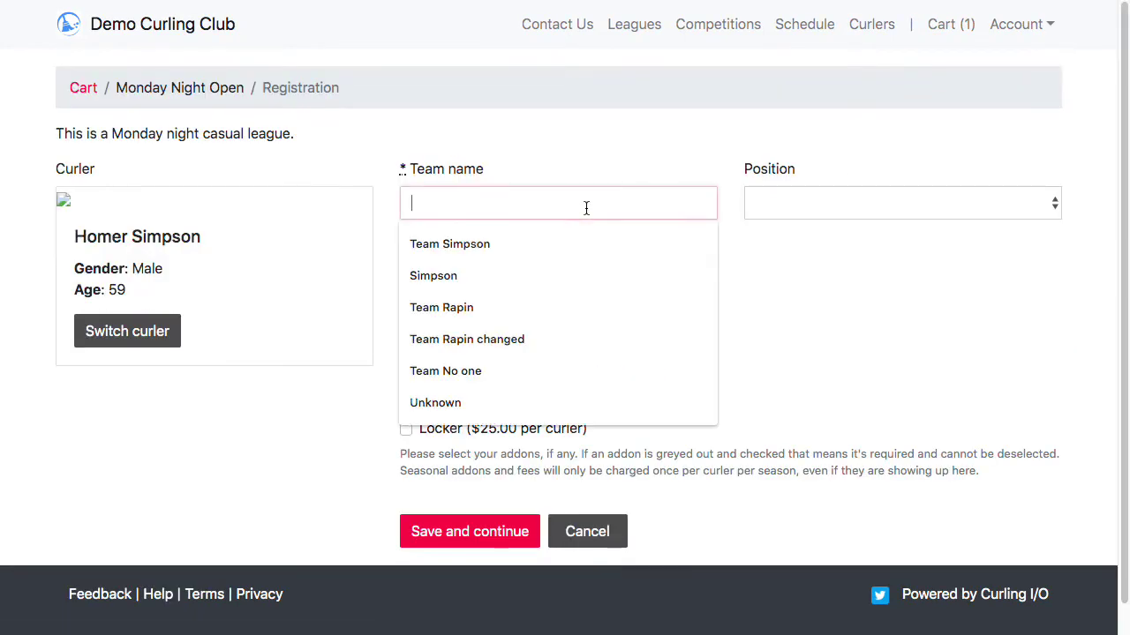
pyautogui.click(482, 246)
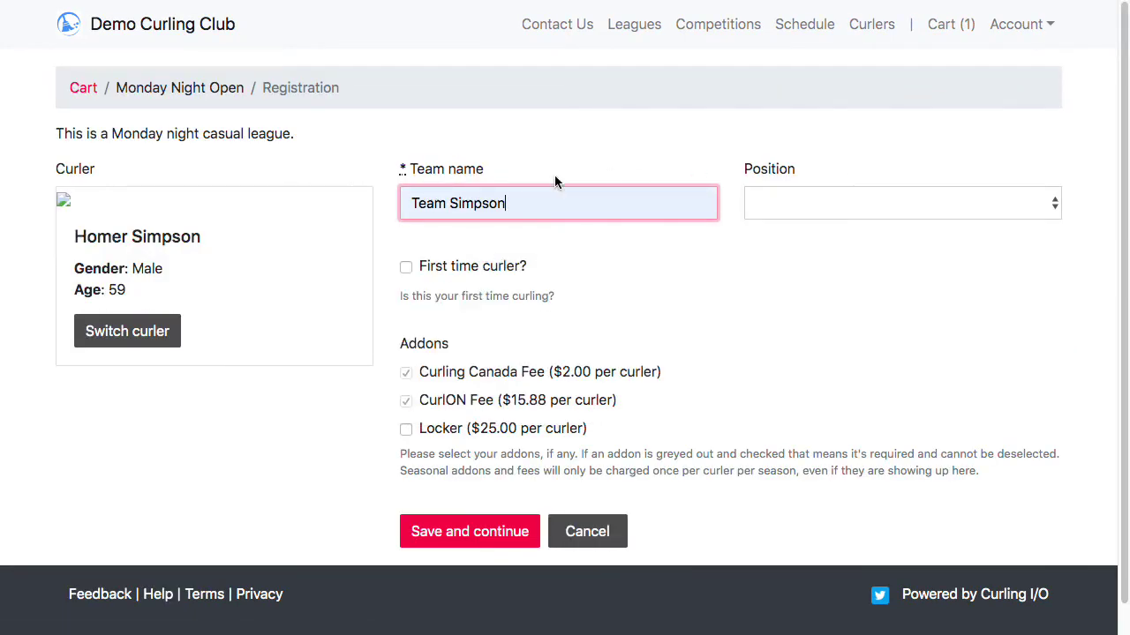
pyautogui.click(827, 307)
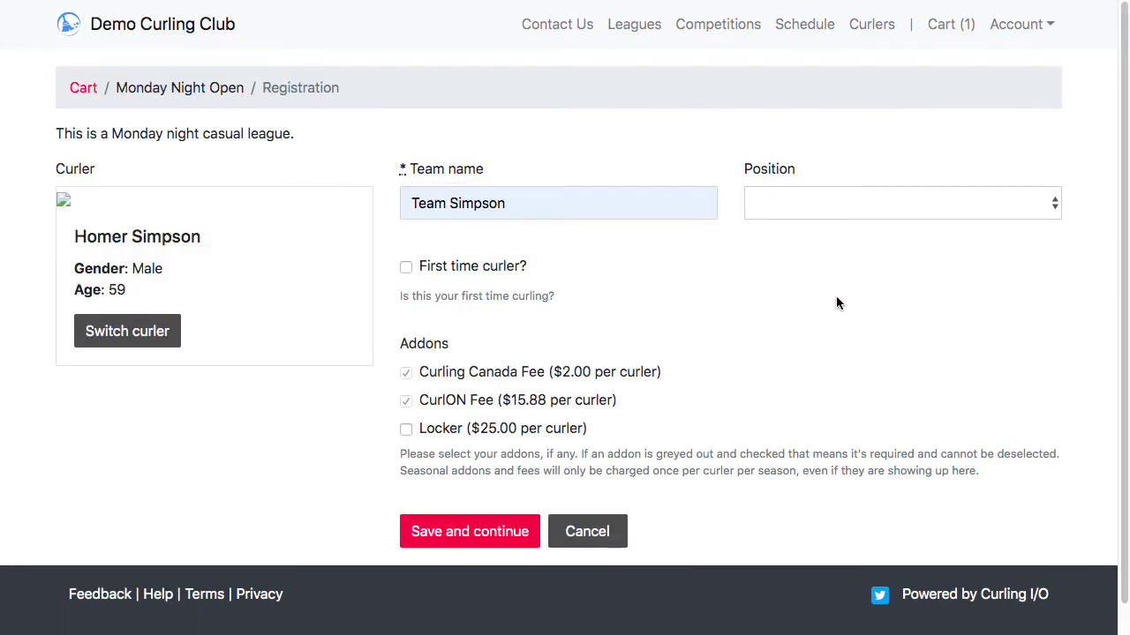
# Include the optional Locker add-on in the league registration and save it to the cart
pyautogui.doubleClick(417, 344)
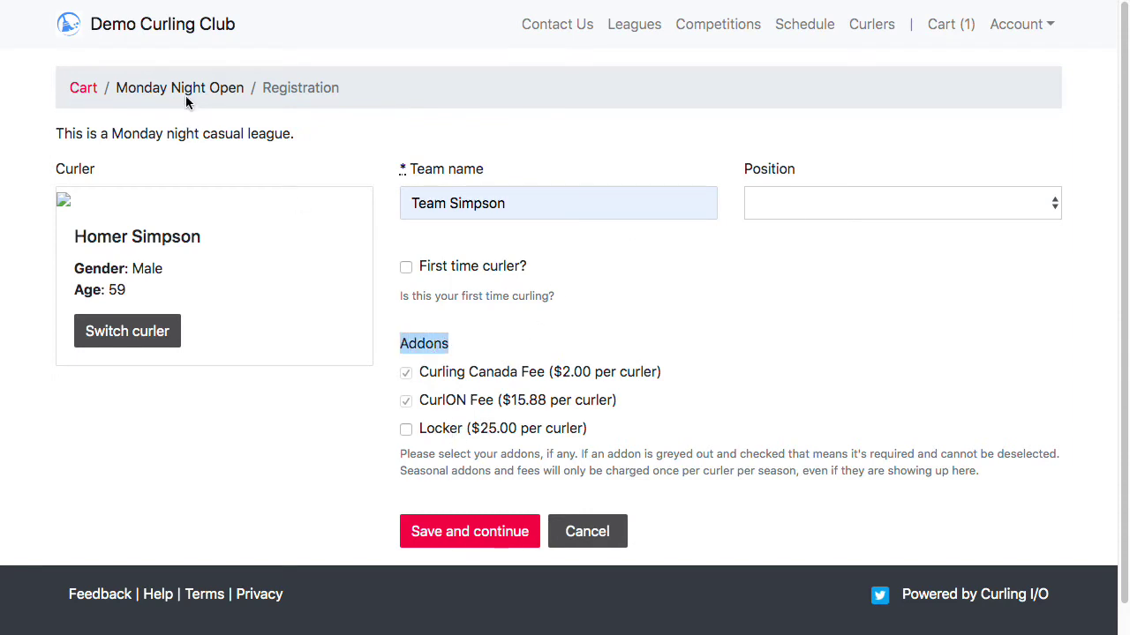
pyautogui.click(434, 429)
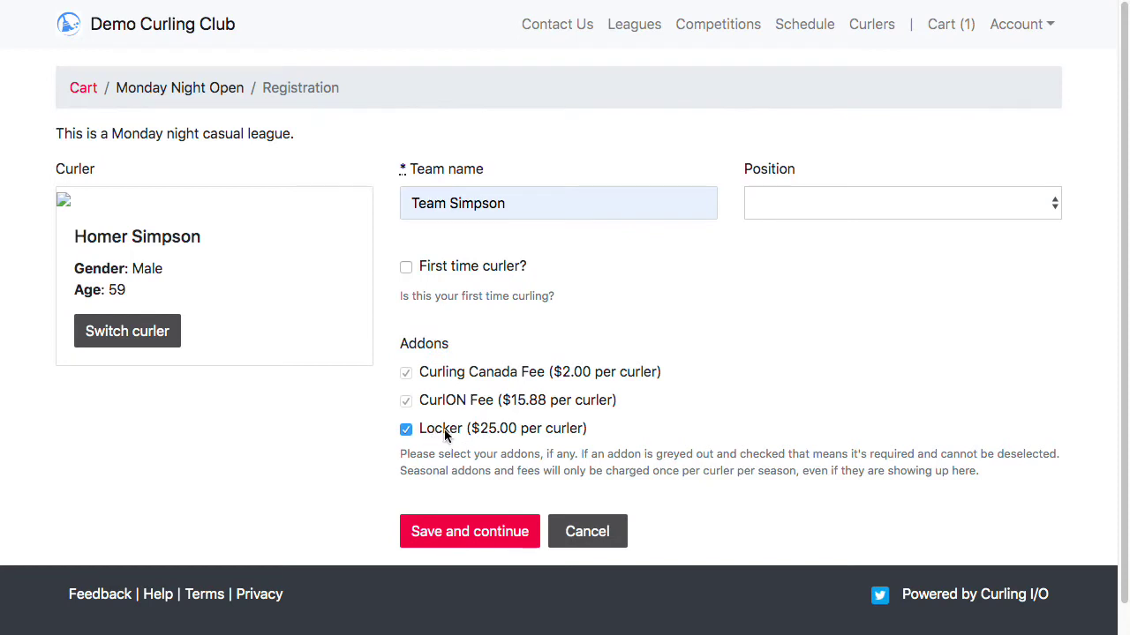
pyautogui.click(469, 532)
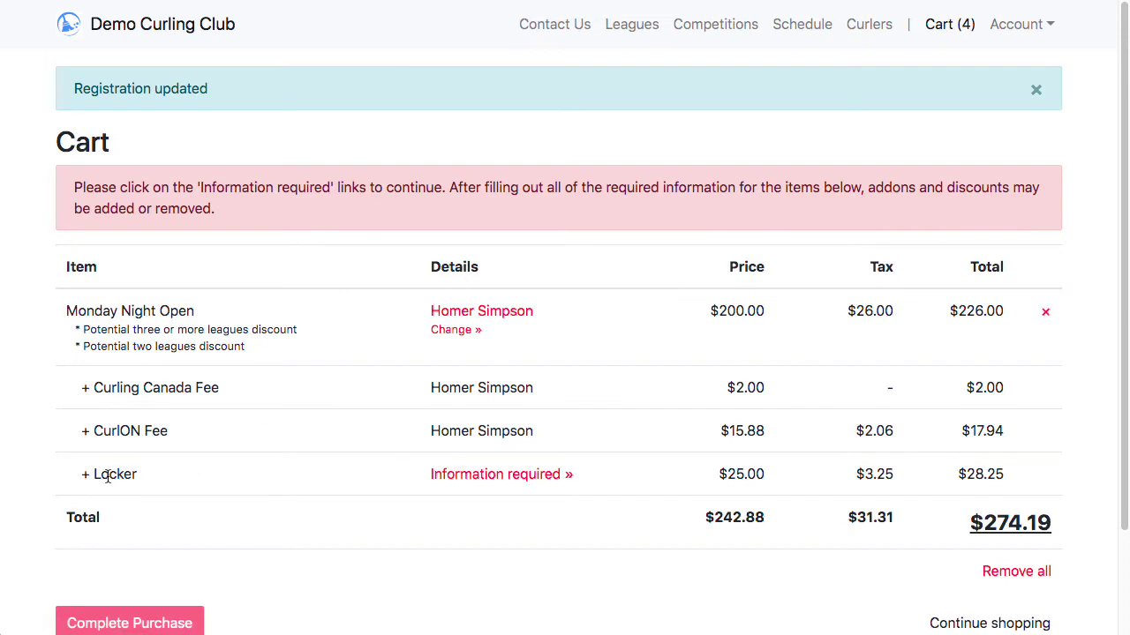
# Fill in the Locker item's required information with locker number 42, save it, and choose cash or cheque payment for the cart
pyautogui.moveTo(109, 477); pyautogui.dragTo(150, 486)
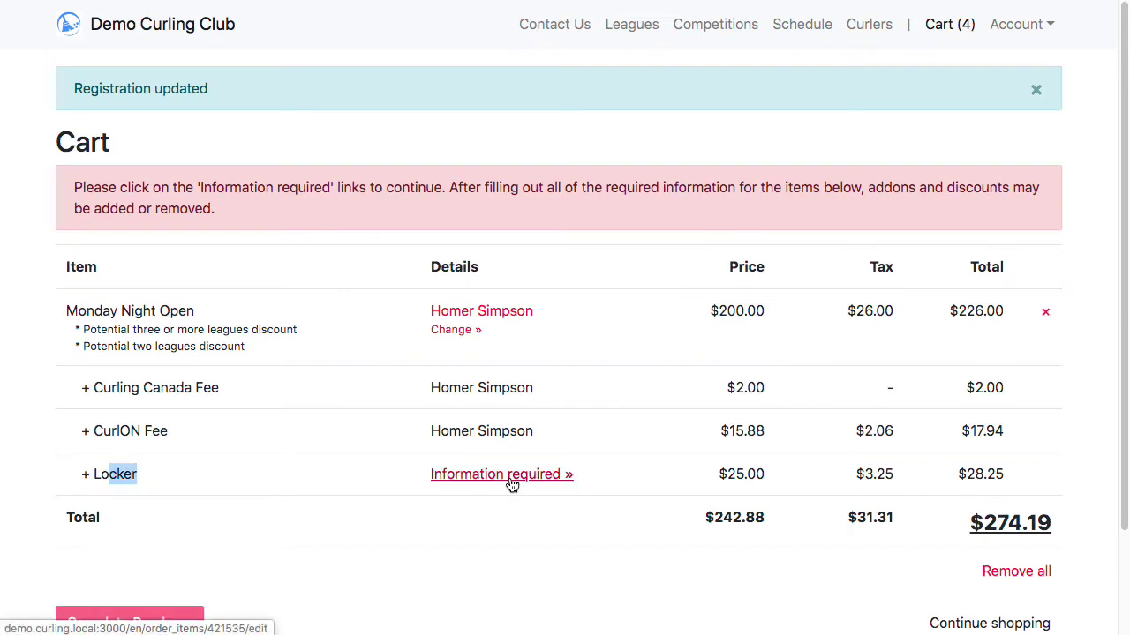
pyautogui.click(220, 319)
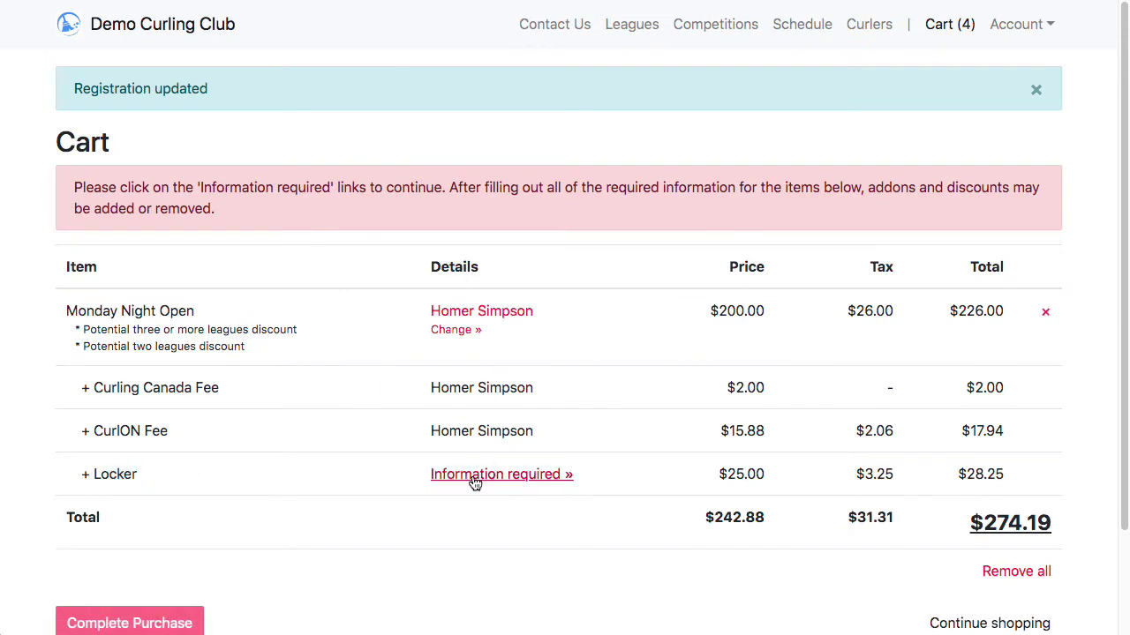
pyautogui.scroll(-2, 475, 483)
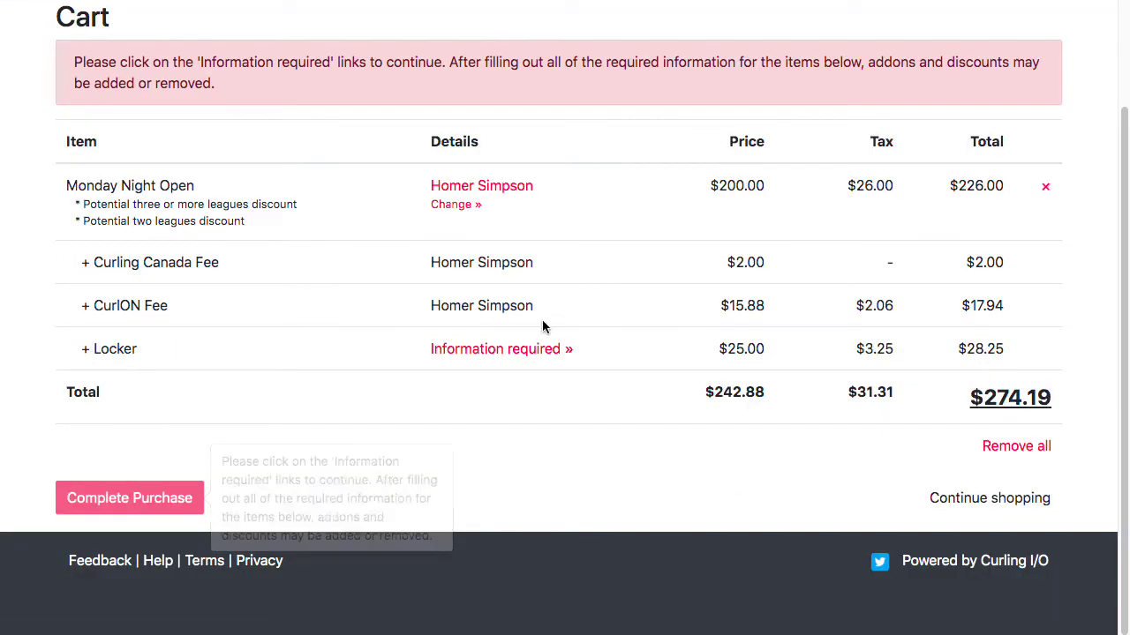
pyautogui.click(464, 353)
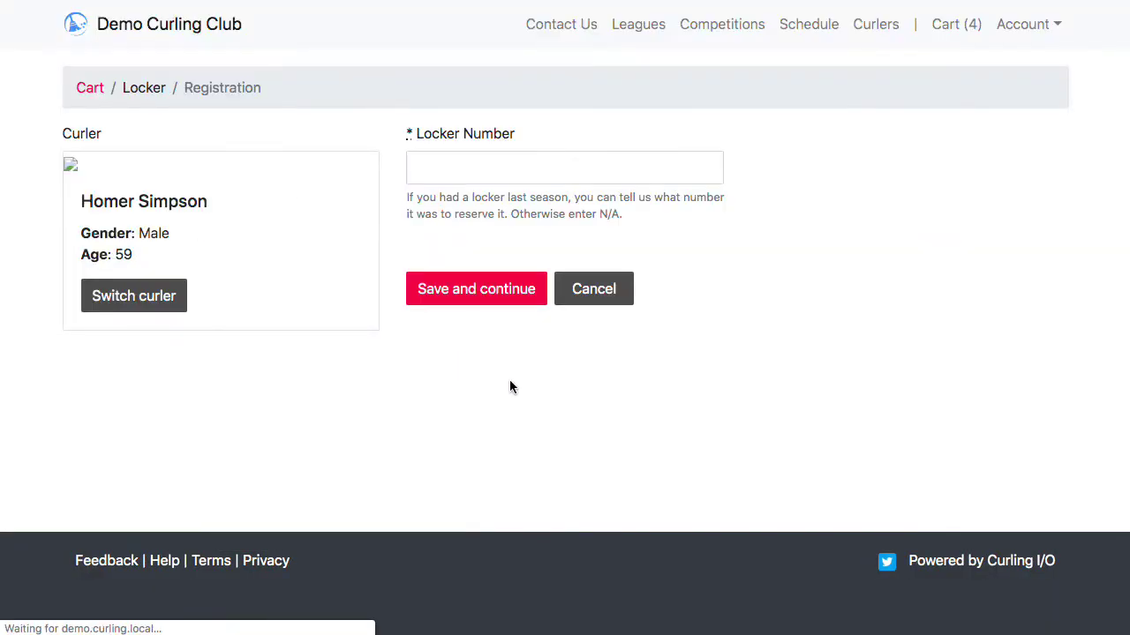
pyautogui.click(502, 158)
pyautogui.press('Down')
pyautogui.press('Return')
pyautogui.click(912, 217)
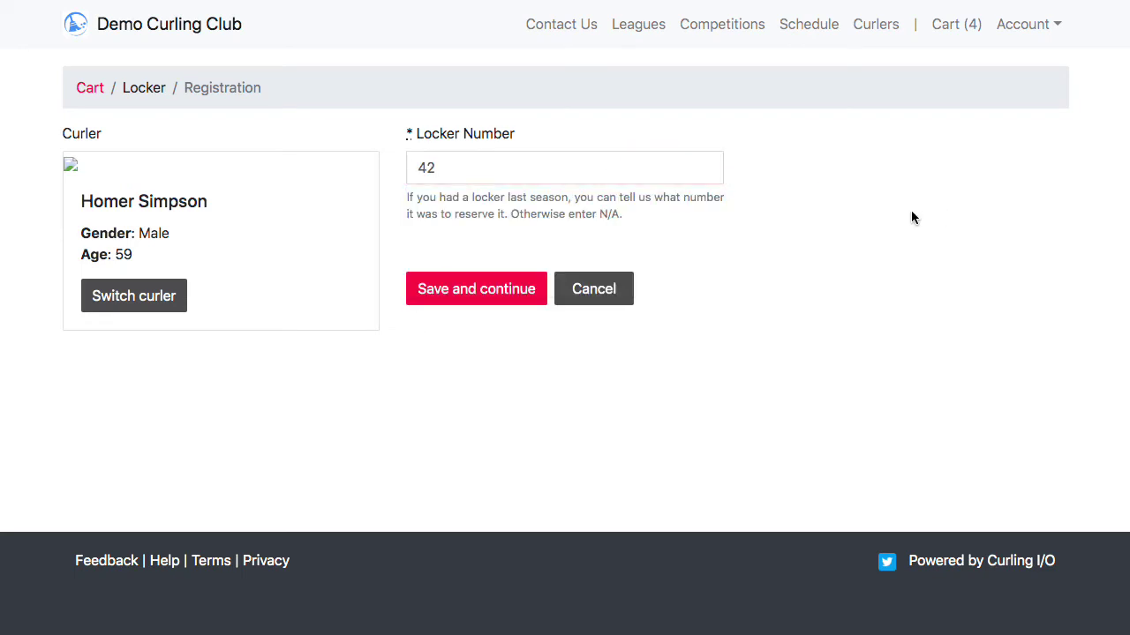
pyautogui.click(493, 294)
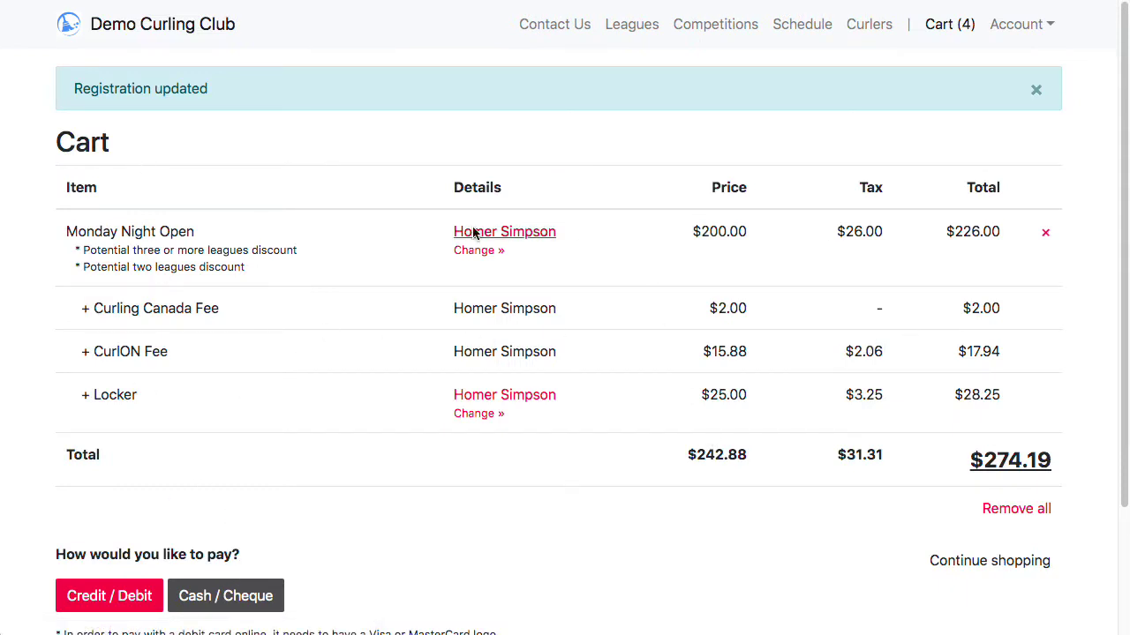
pyautogui.click(243, 600)
pyautogui.click(727, 173)
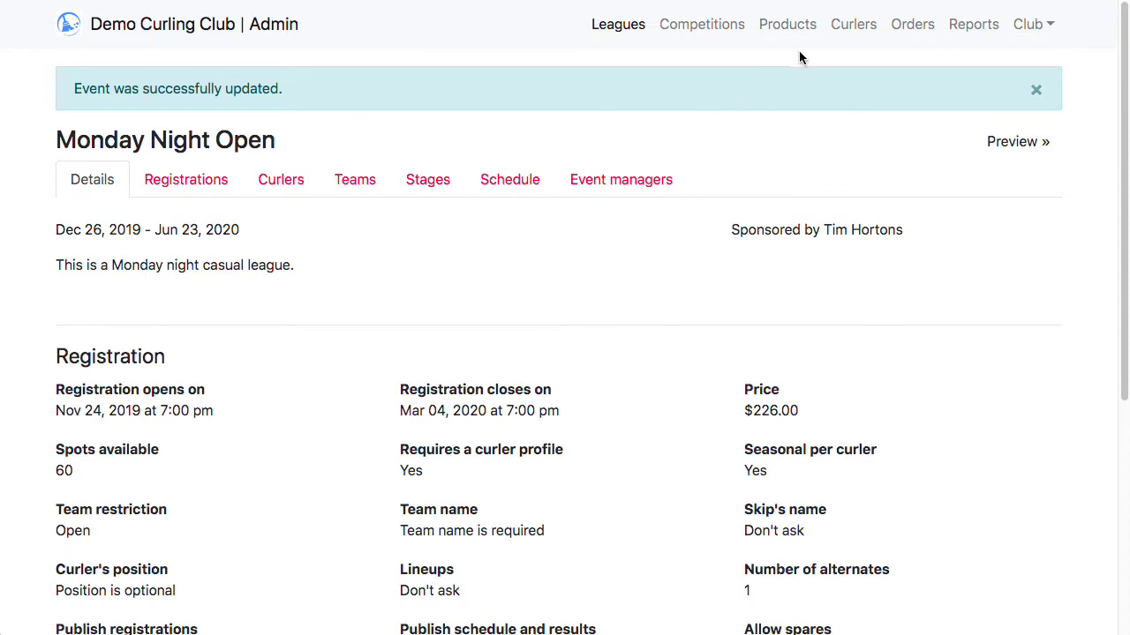
# In the club's admin site, start a new product named Left Gripper and keep its product type as Standalone
pyautogui.click(798, 34)
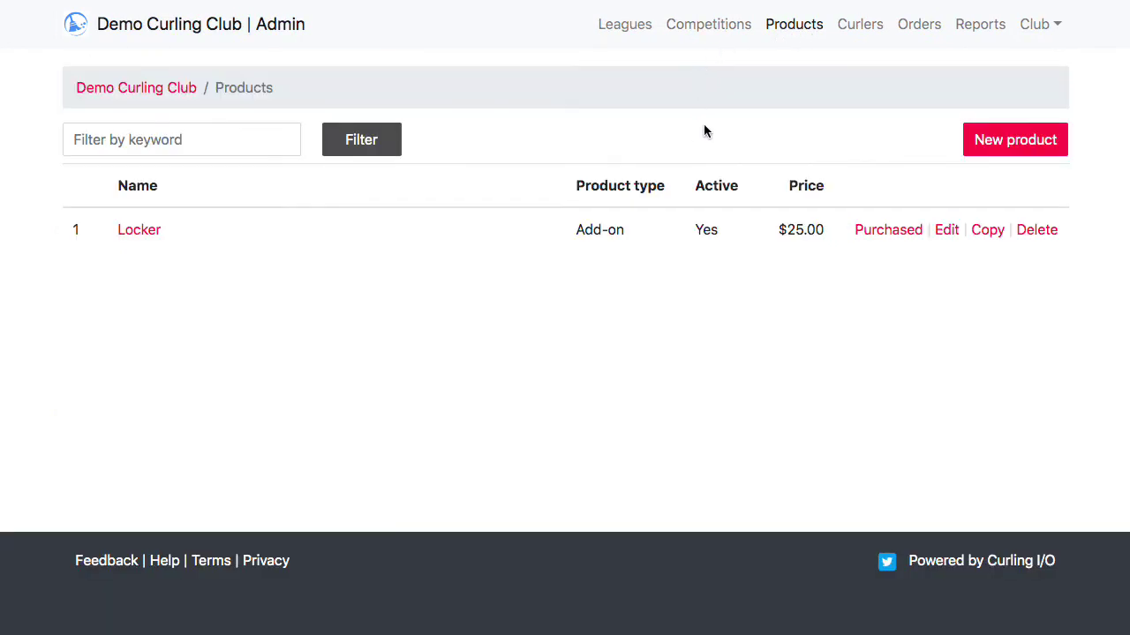
pyautogui.click(1004, 156)
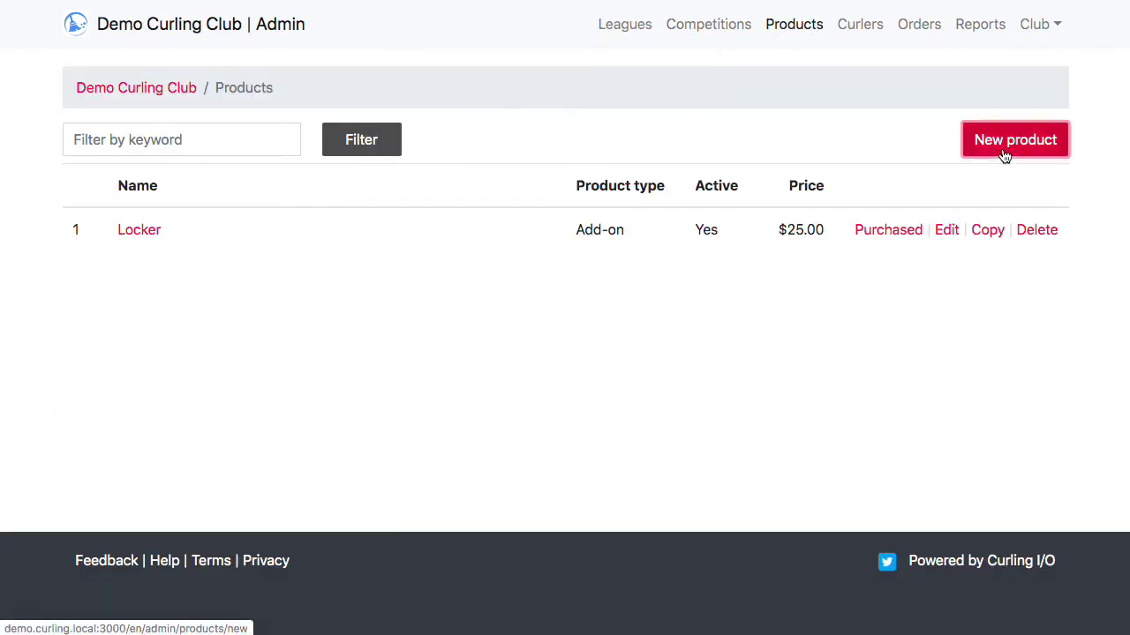
pyautogui.click(437, 152)
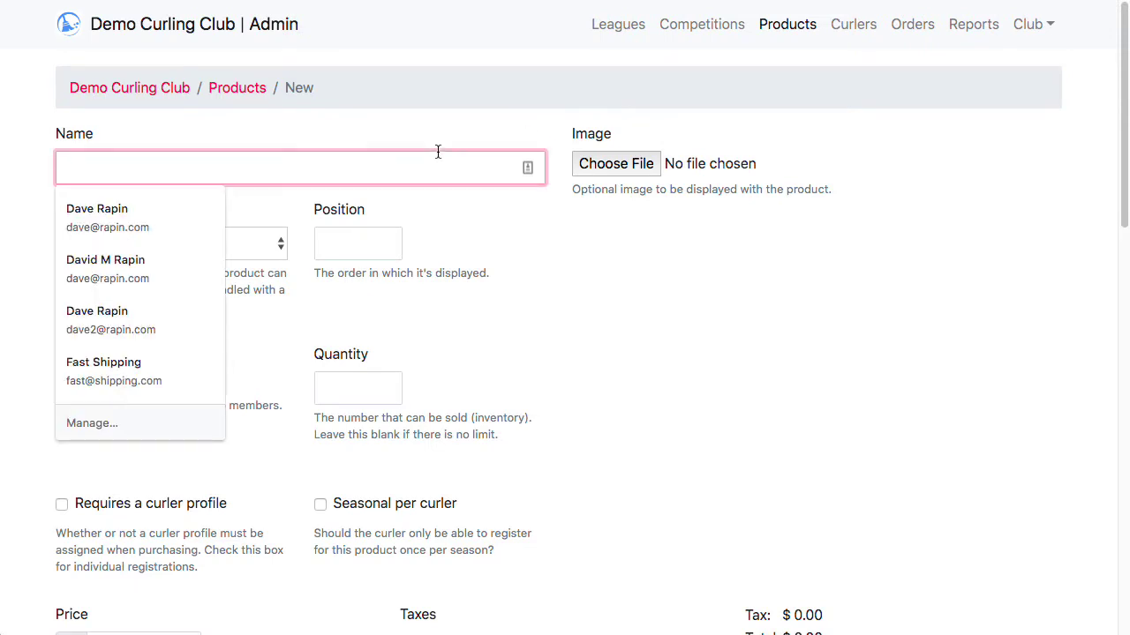
pyautogui.write('left Gripper')
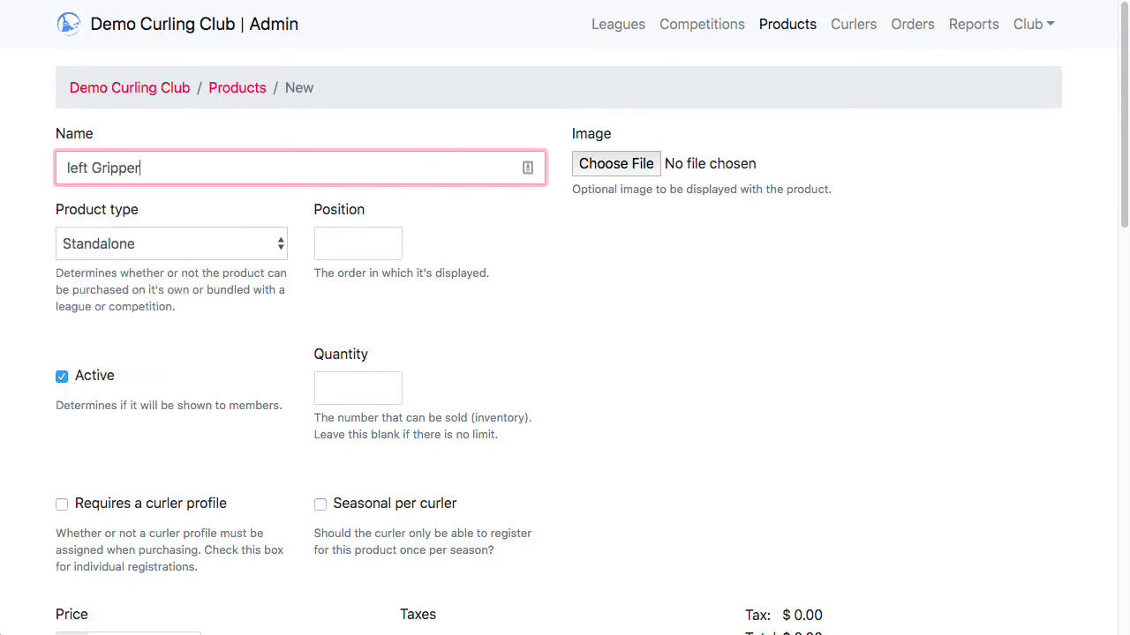
pyautogui.press('Delete')
pyautogui.write('L')
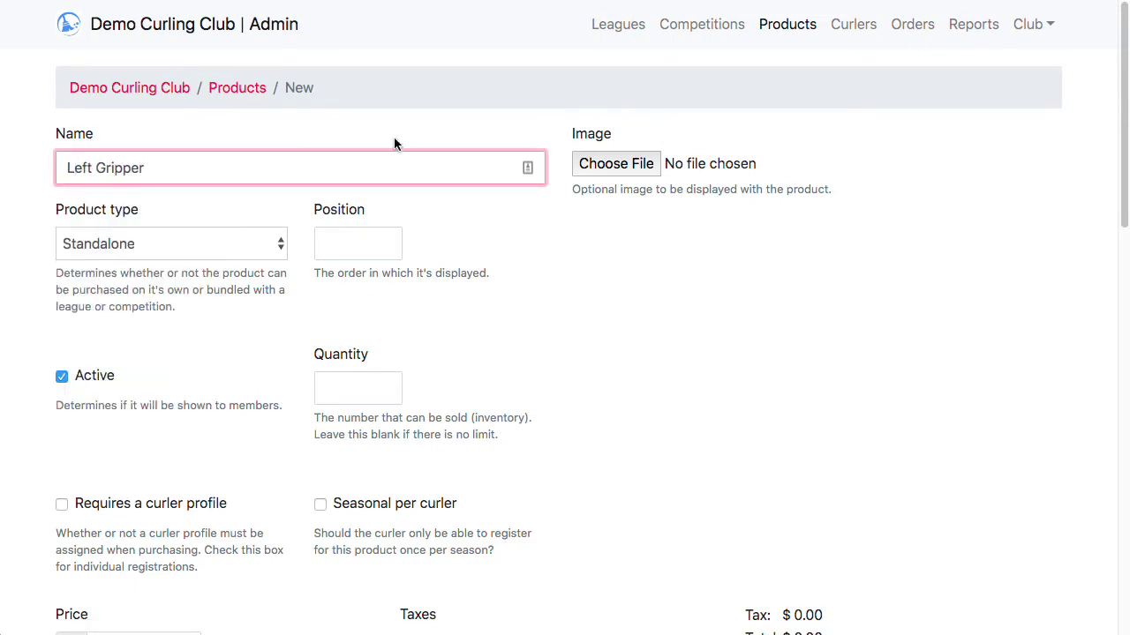
pyautogui.click(808, 294)
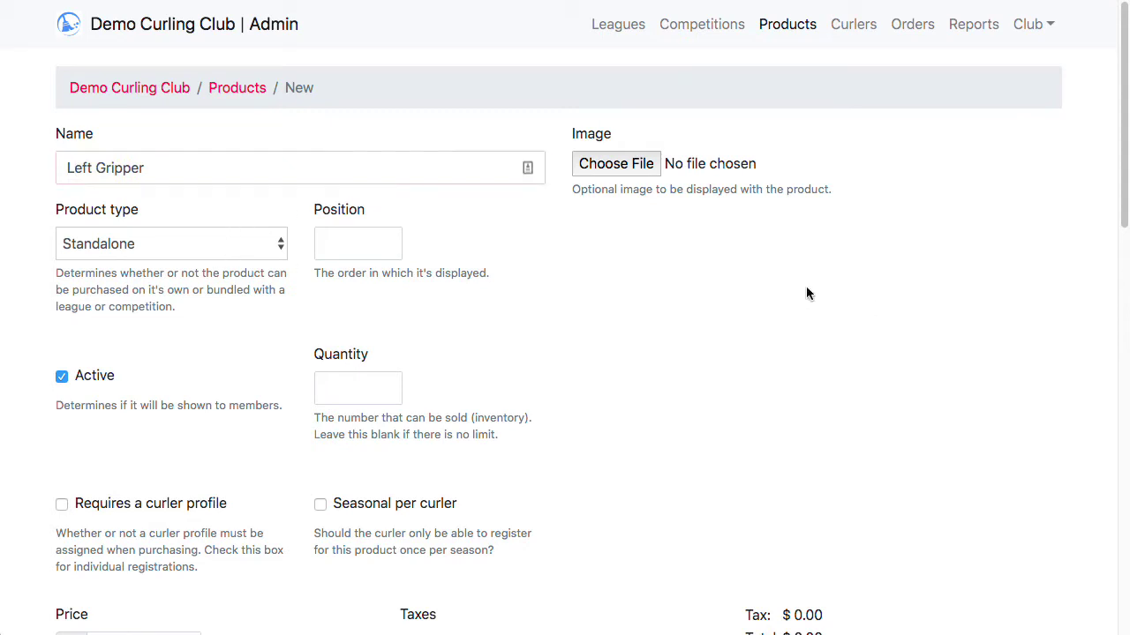
pyautogui.click(174, 246)
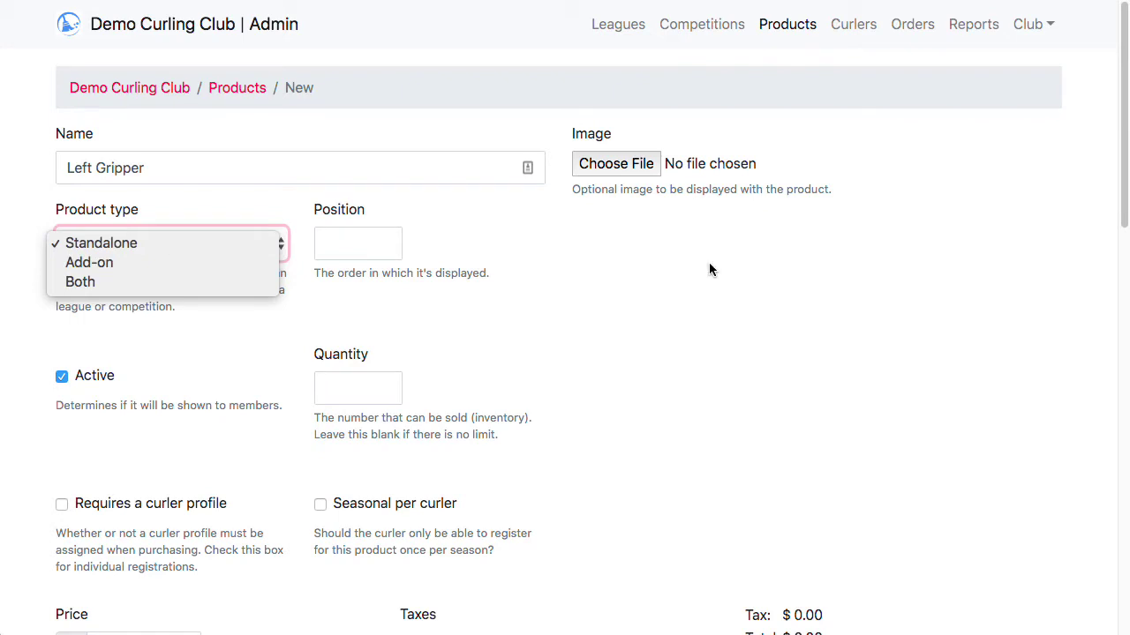
pyautogui.click(212, 243)
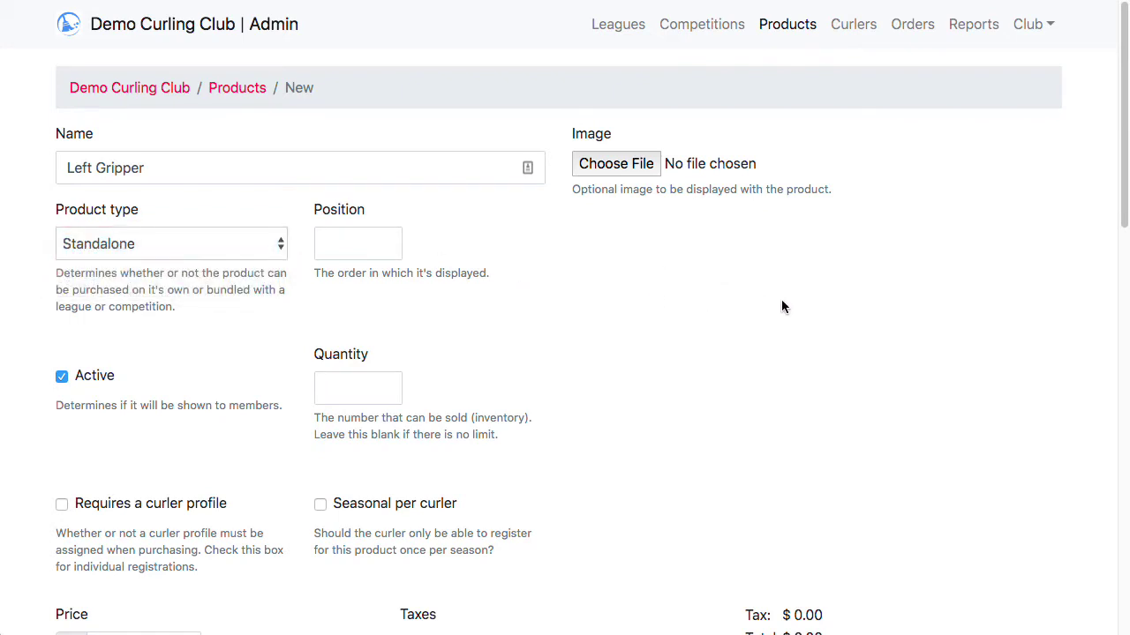
# Set the Left Gripper product's price to $15 and apply the HST 13% tax
pyautogui.scroll(-2, 753, 289)
pyautogui.scroll(-1, 725, 304)
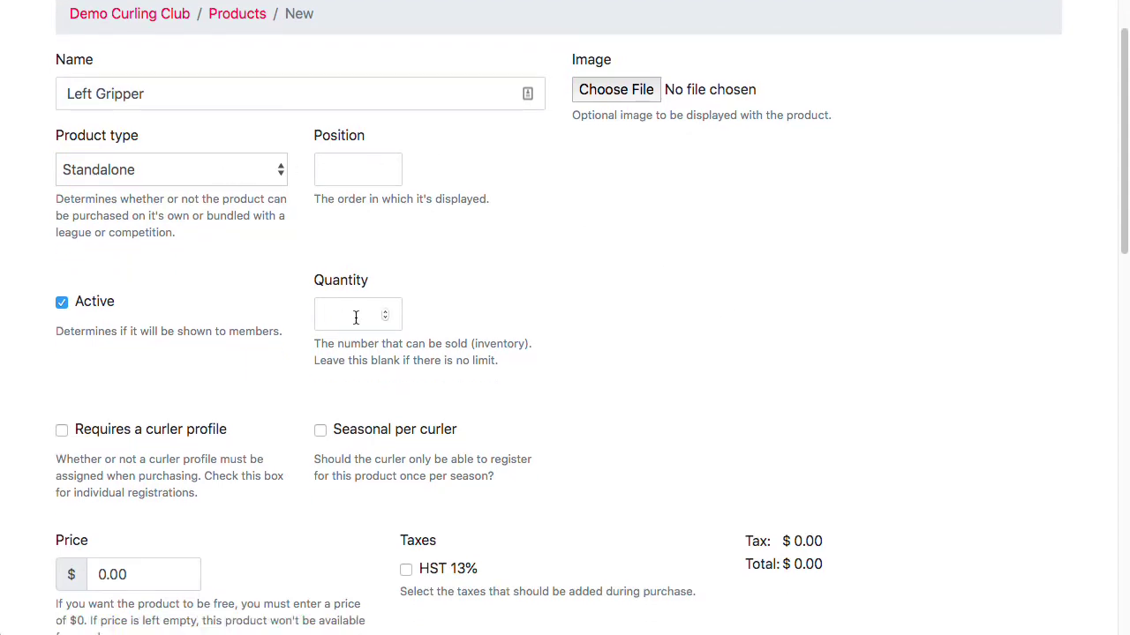
pyautogui.scroll(-5, 776, 326)
pyautogui.scroll(5, 772, 322)
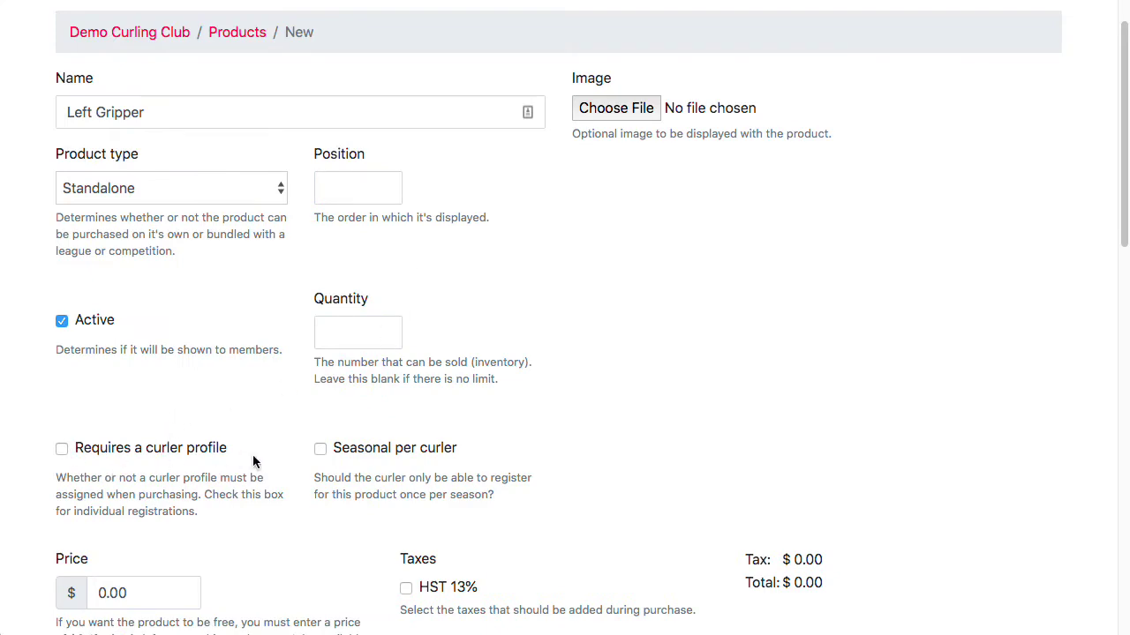
pyautogui.scroll(-3, 679, 370)
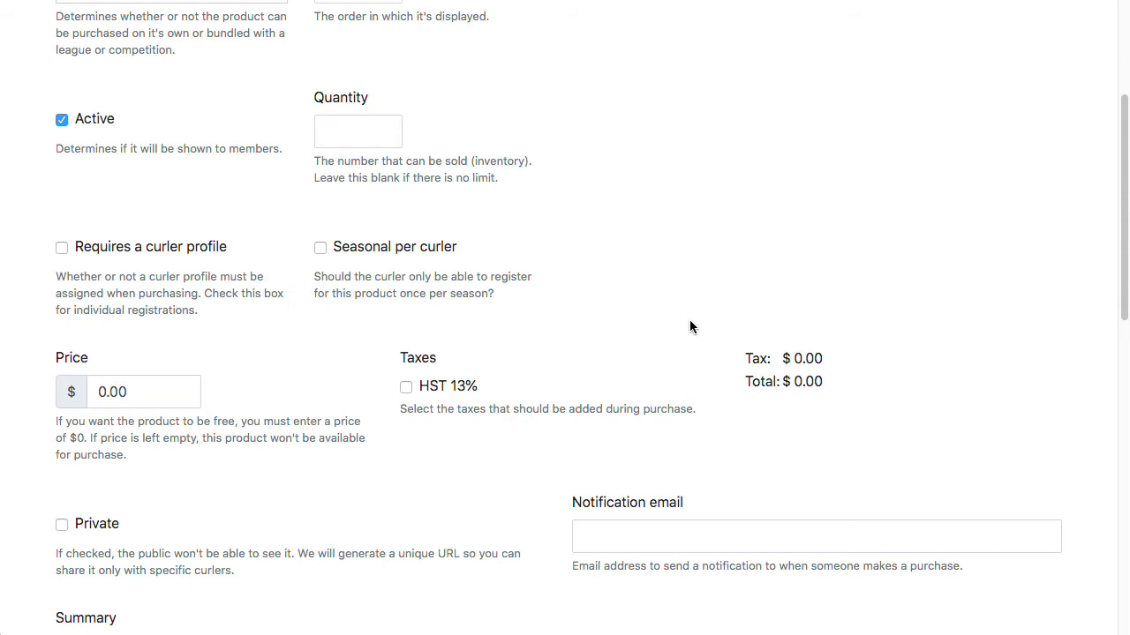
pyautogui.scroll(-1, 653, 298)
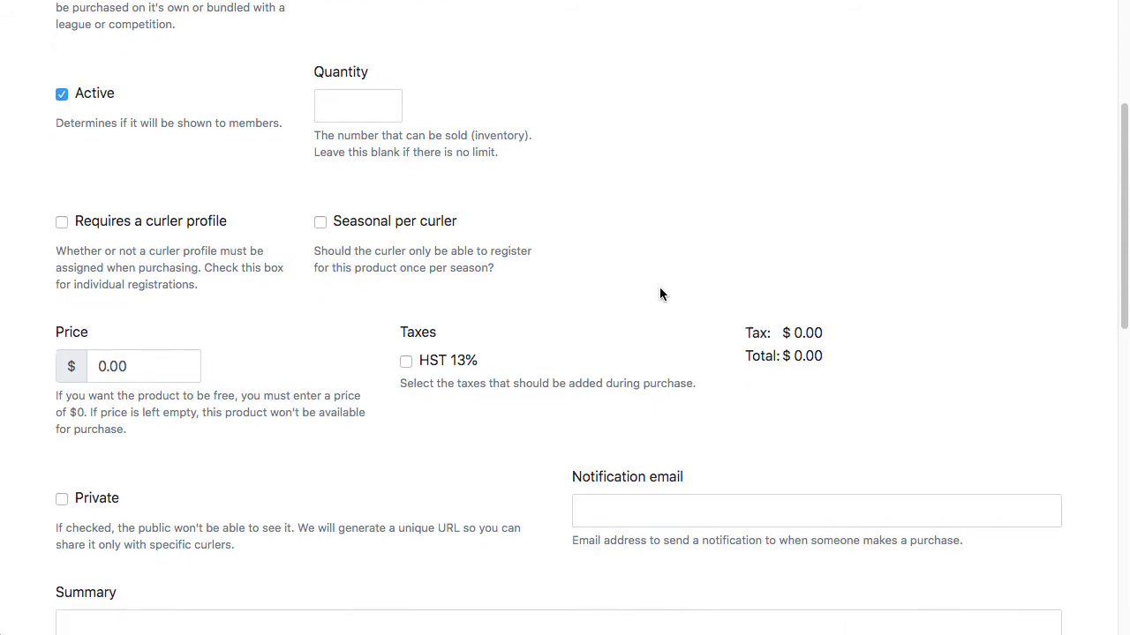
pyautogui.doubleClick(117, 357)
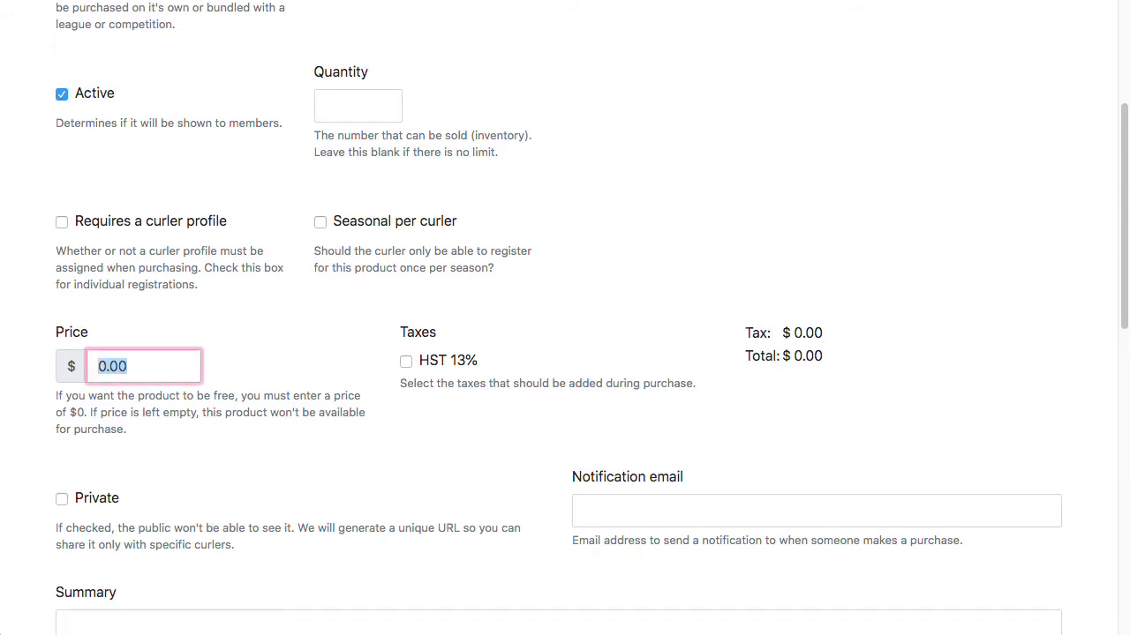
pyautogui.write('15')
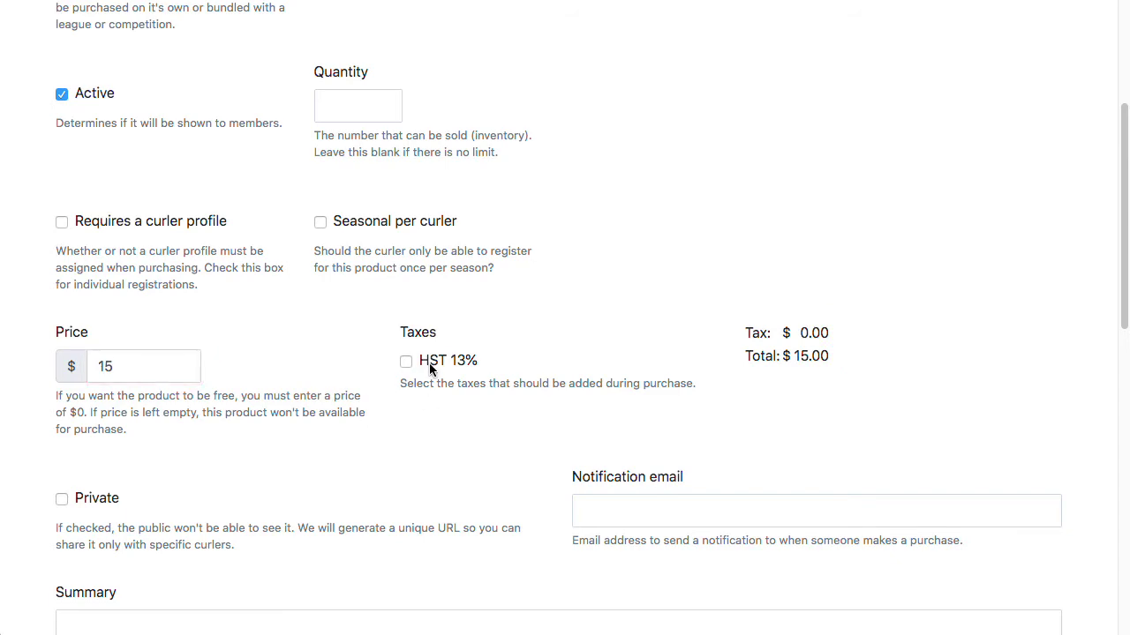
pyautogui.click(428, 368)
# Add Gripper Size as a custom field of the Left Gripper product and make it required
pyautogui.scroll(-3, 370, 427)
pyautogui.scroll(-1, 606, 439)
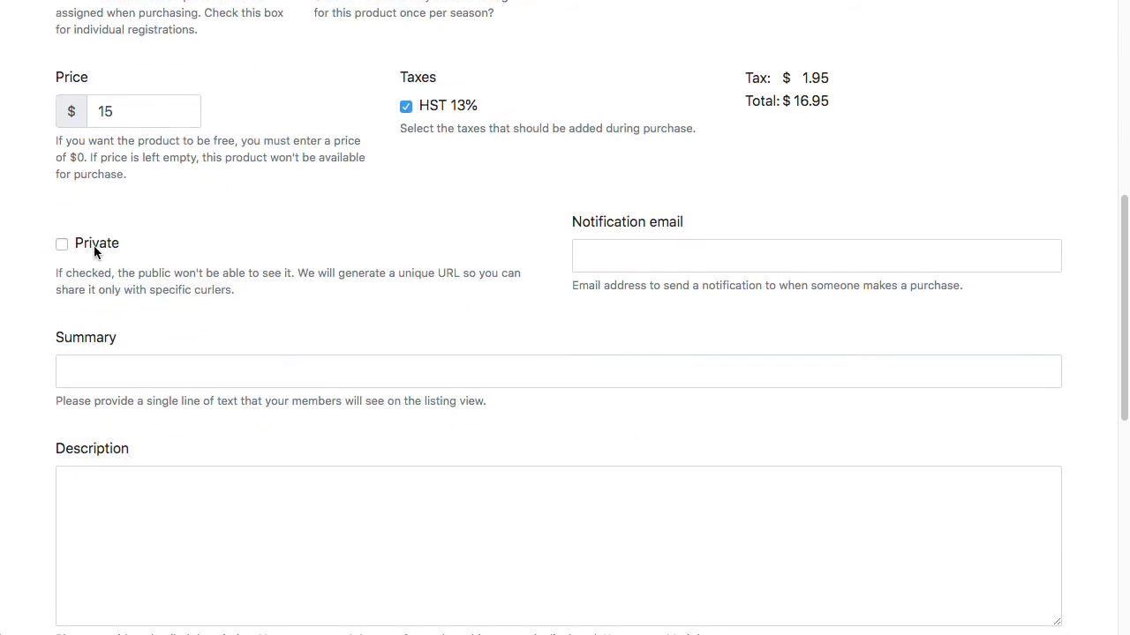
pyautogui.scroll(-1, 489, 420)
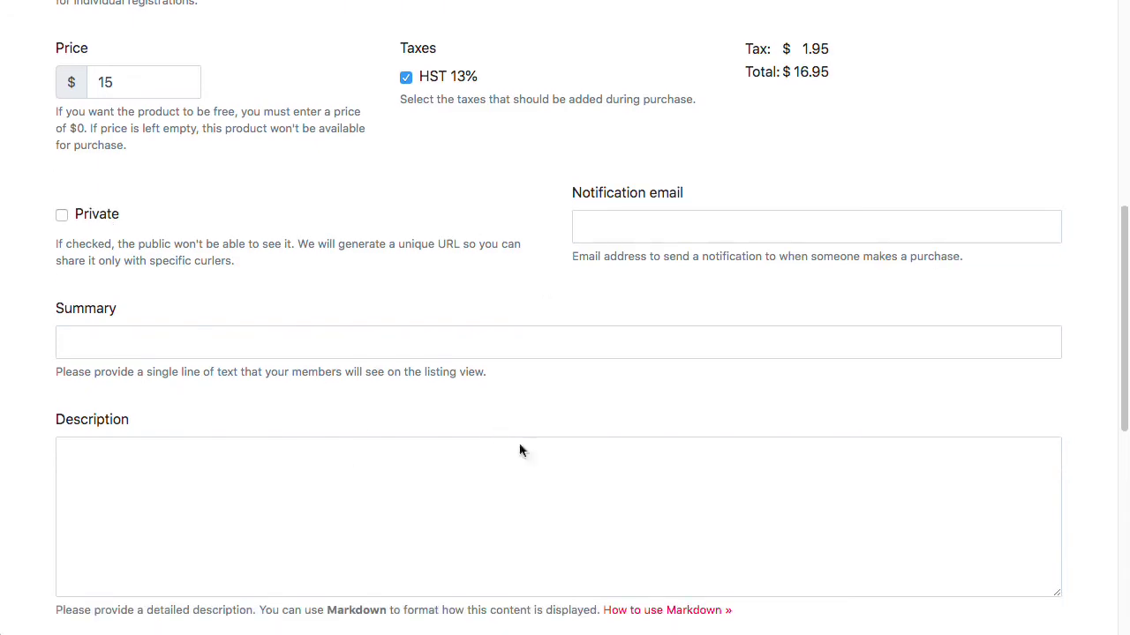
pyautogui.scroll(-3, 436, 461)
pyautogui.scroll(-2, 503, 445)
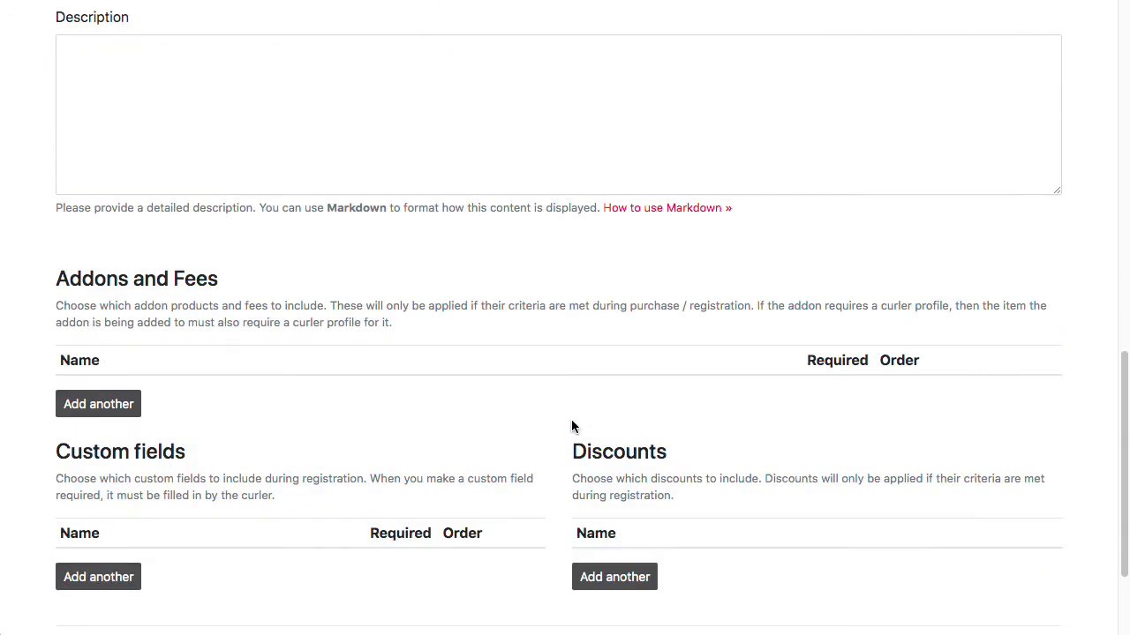
pyautogui.scroll(-1, 483, 414)
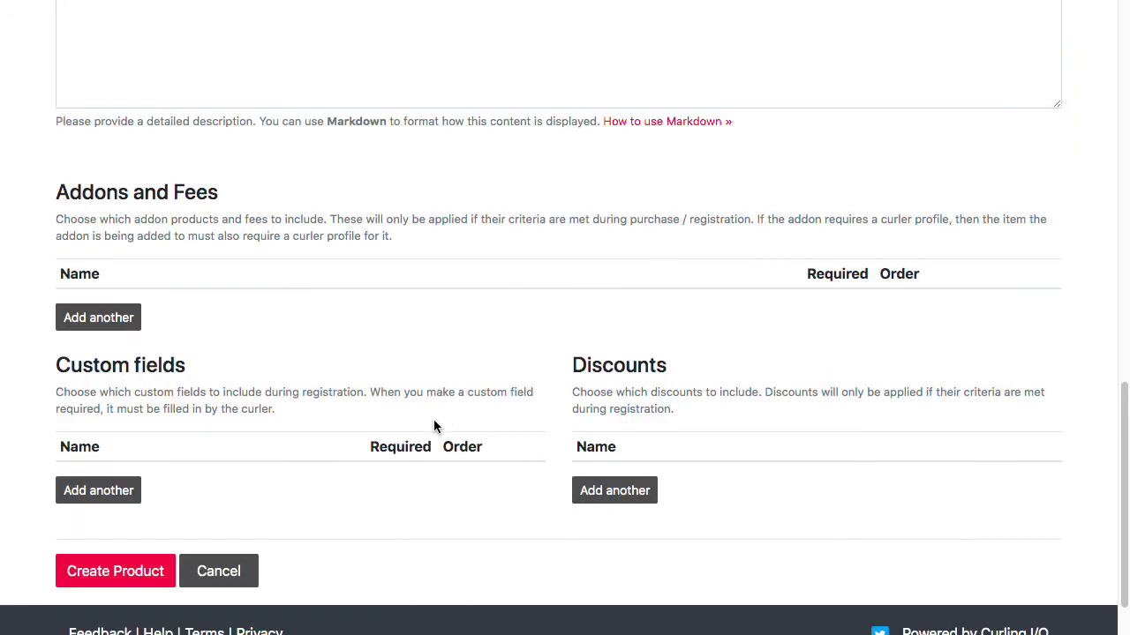
pyautogui.moveTo(158, 200); pyautogui.dragTo(185, 200)
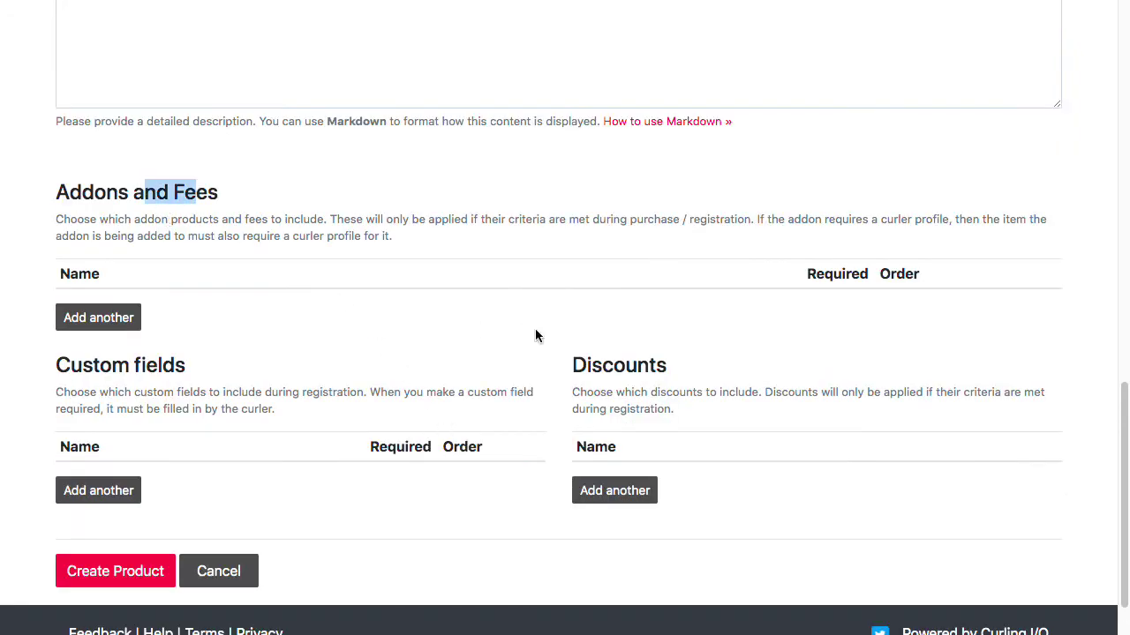
pyautogui.moveTo(603, 364); pyautogui.dragTo(666, 365)
pyautogui.click(139, 496)
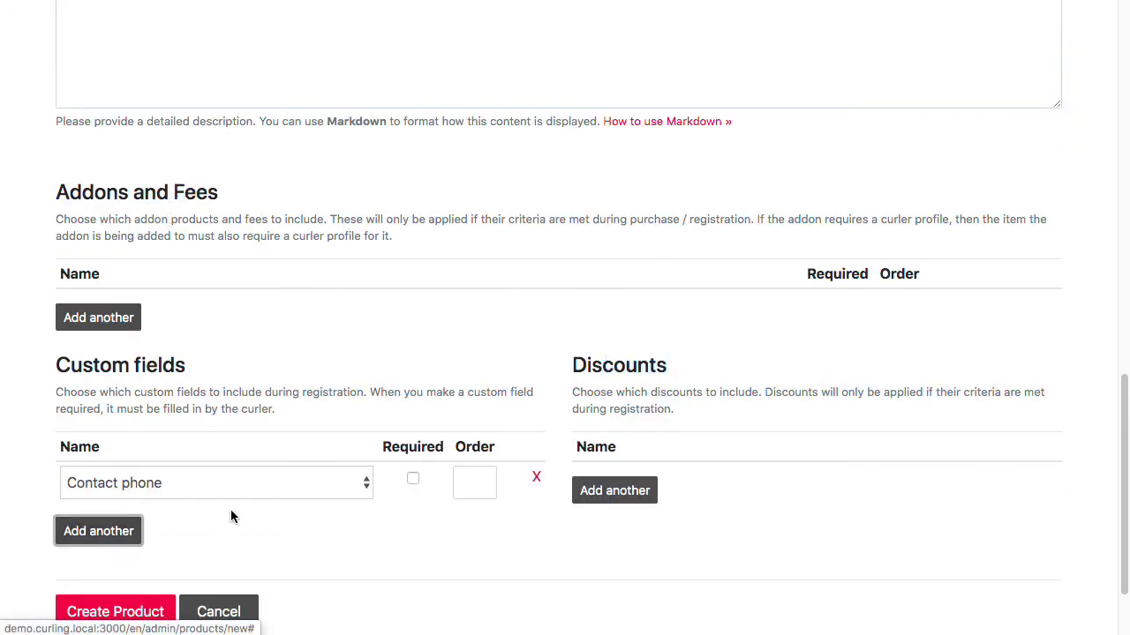
pyautogui.click(247, 482)
pyautogui.click(240, 577)
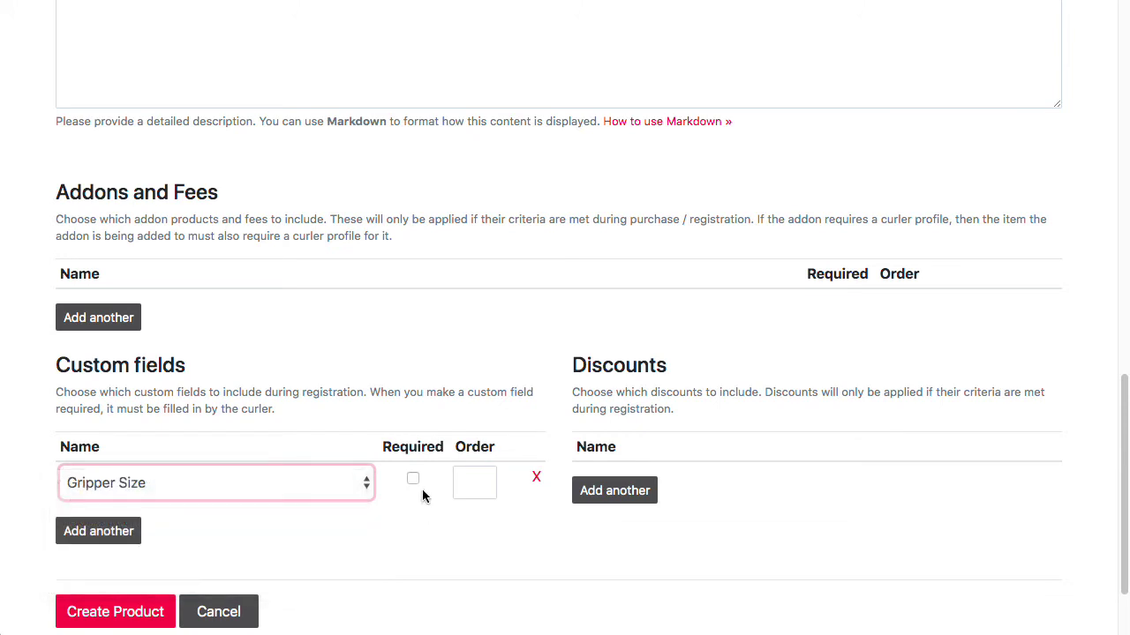
pyautogui.click(412, 479)
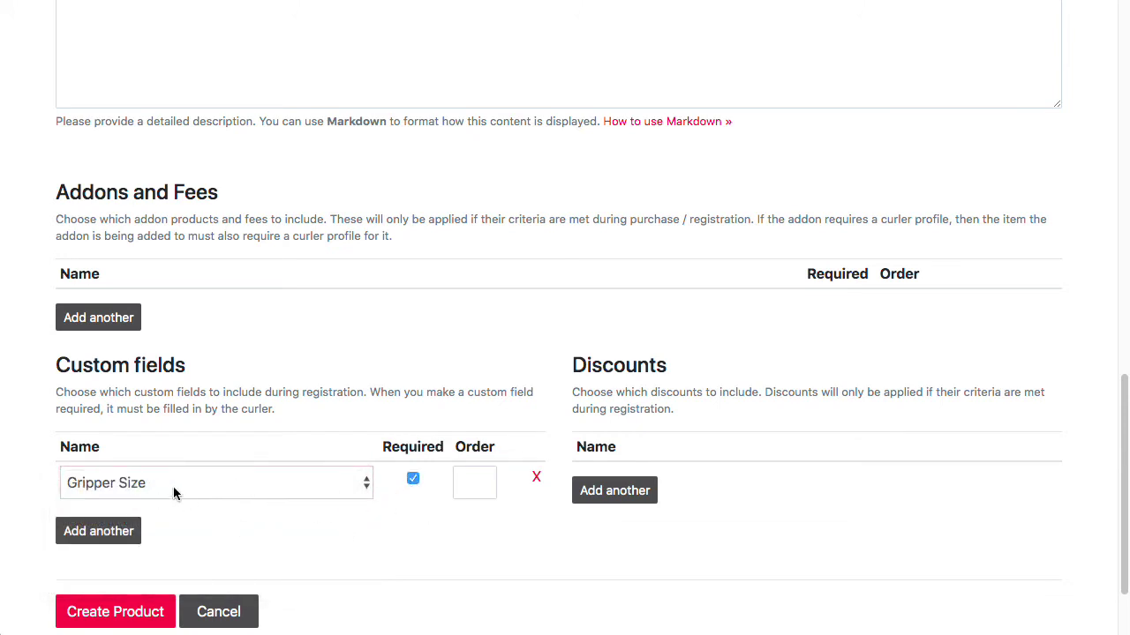
# Create the Left Gripper product and add it to the cart from the club's public product list
pyautogui.click(132, 609)
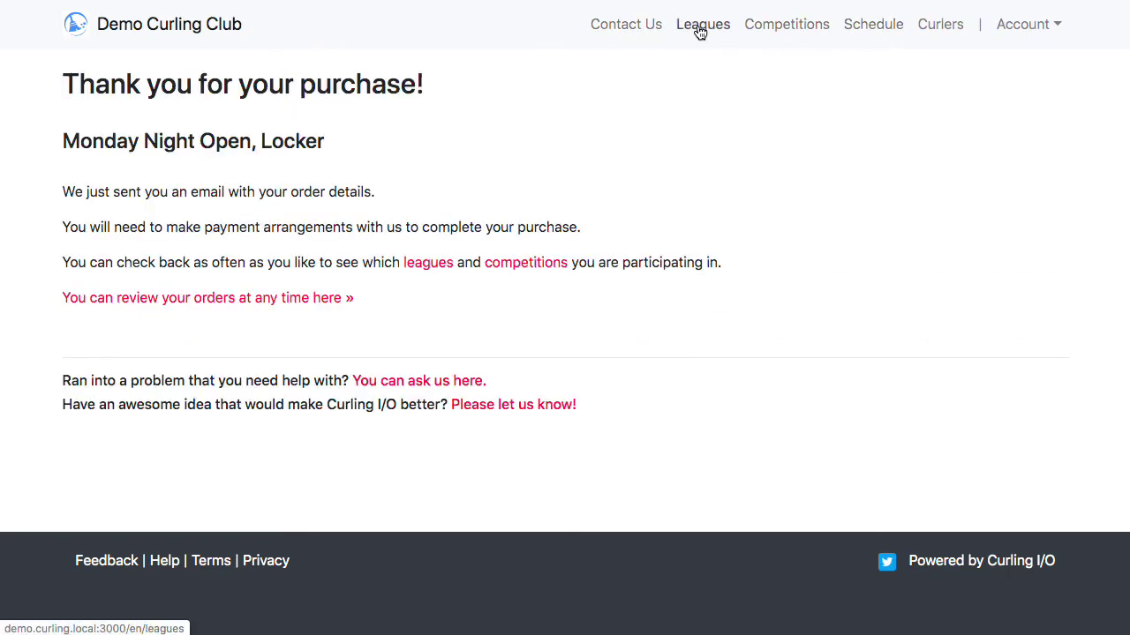
pyautogui.click(699, 32)
pyautogui.click(797, 27)
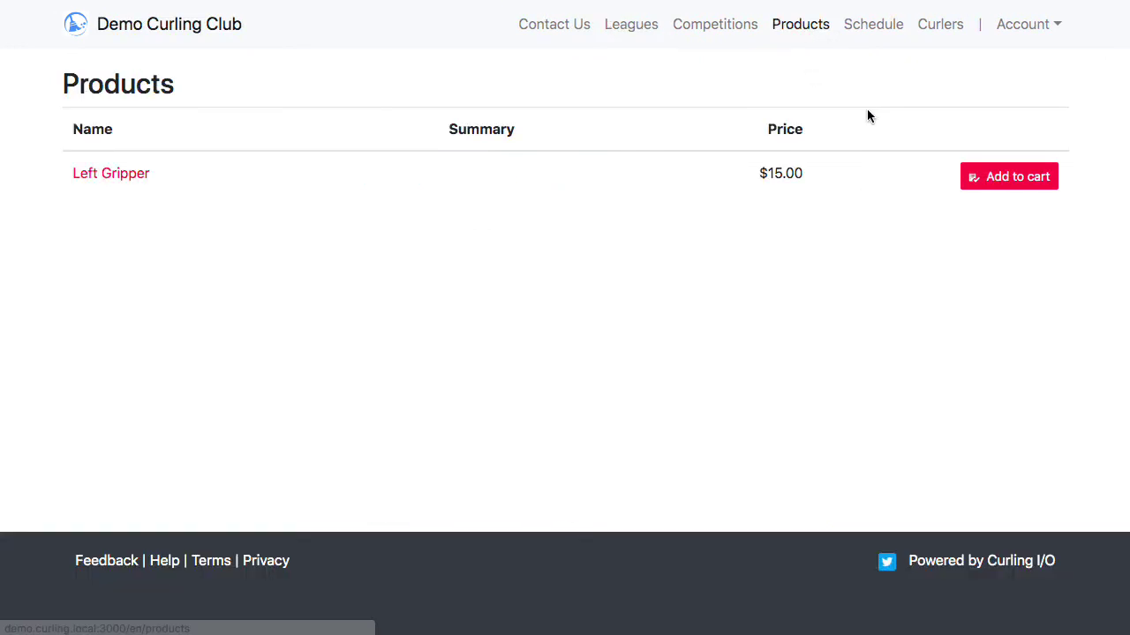
pyautogui.click(112, 176)
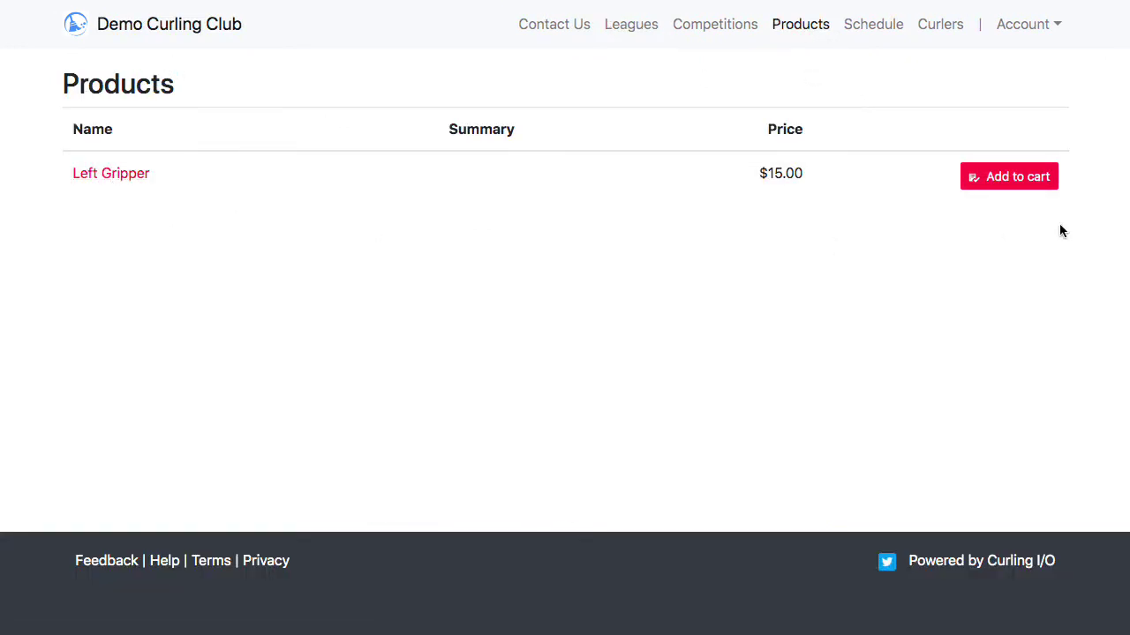
pyautogui.click(1017, 185)
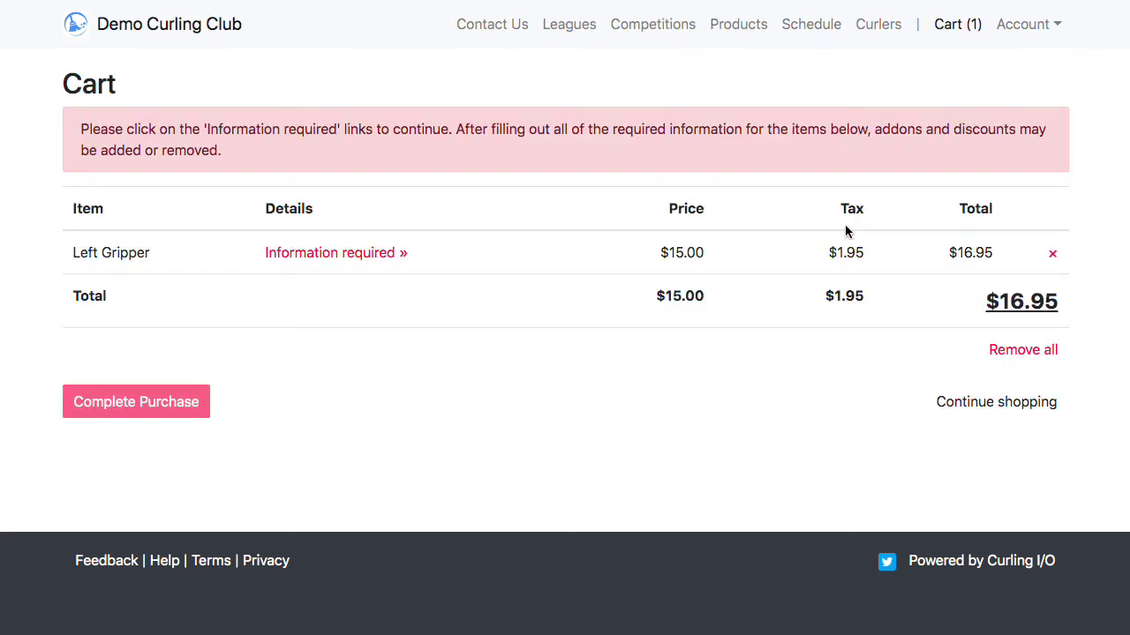
# Fill in the Left Gripper's required information with gripper size XL, save it, and choose cash or cheque payment for the cart
pyautogui.moveTo(165, 399)
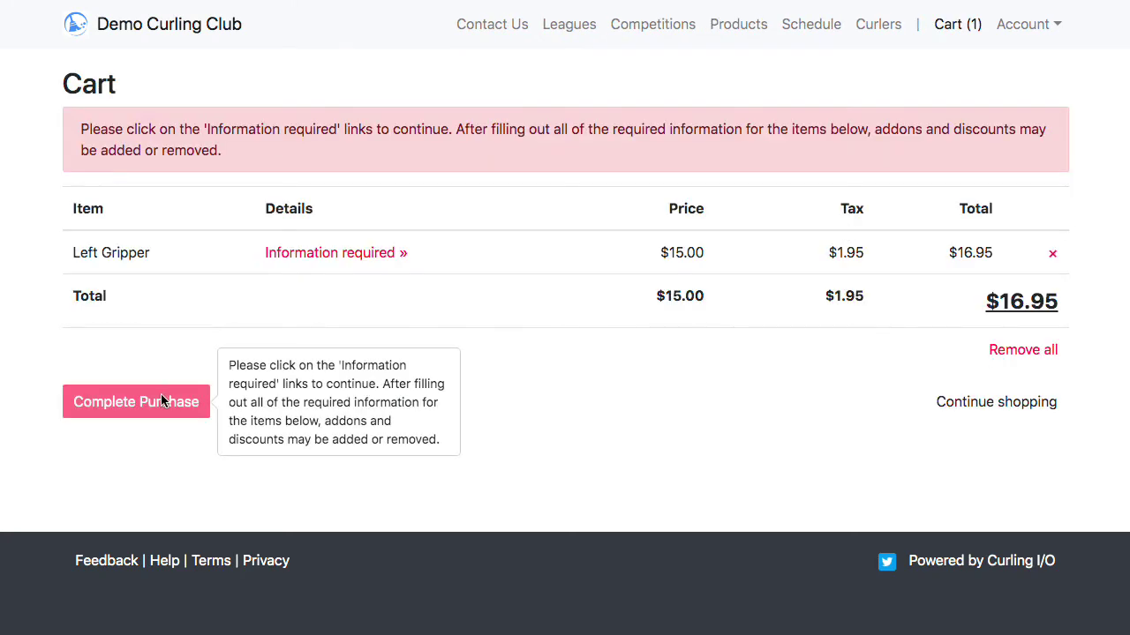
pyautogui.click(345, 254)
pyautogui.click(101, 167)
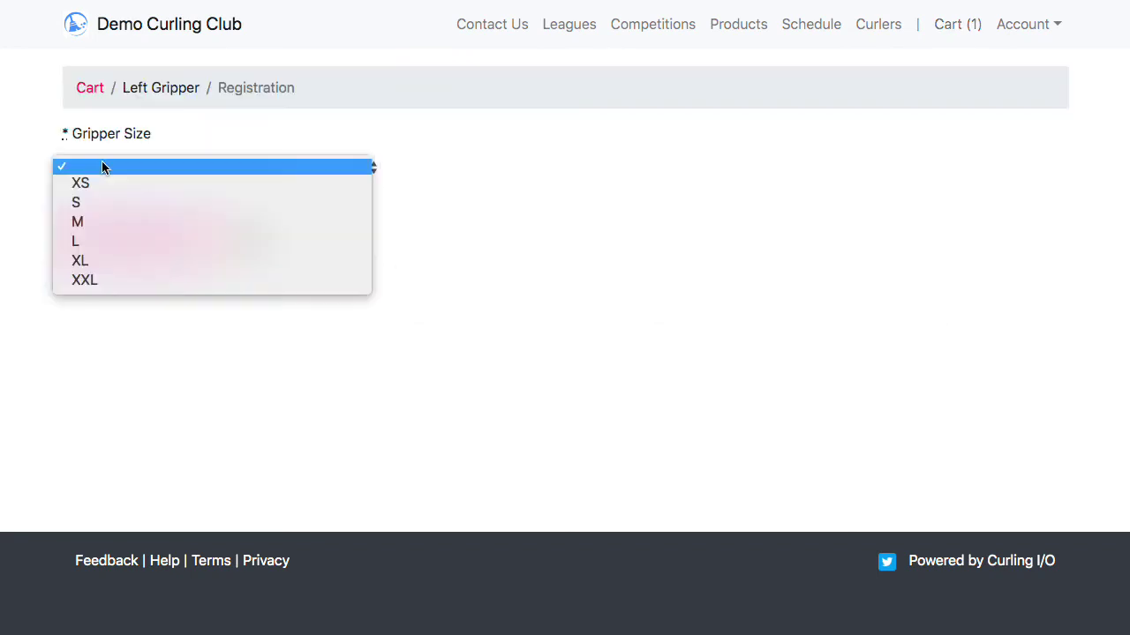
pyautogui.click(142, 258)
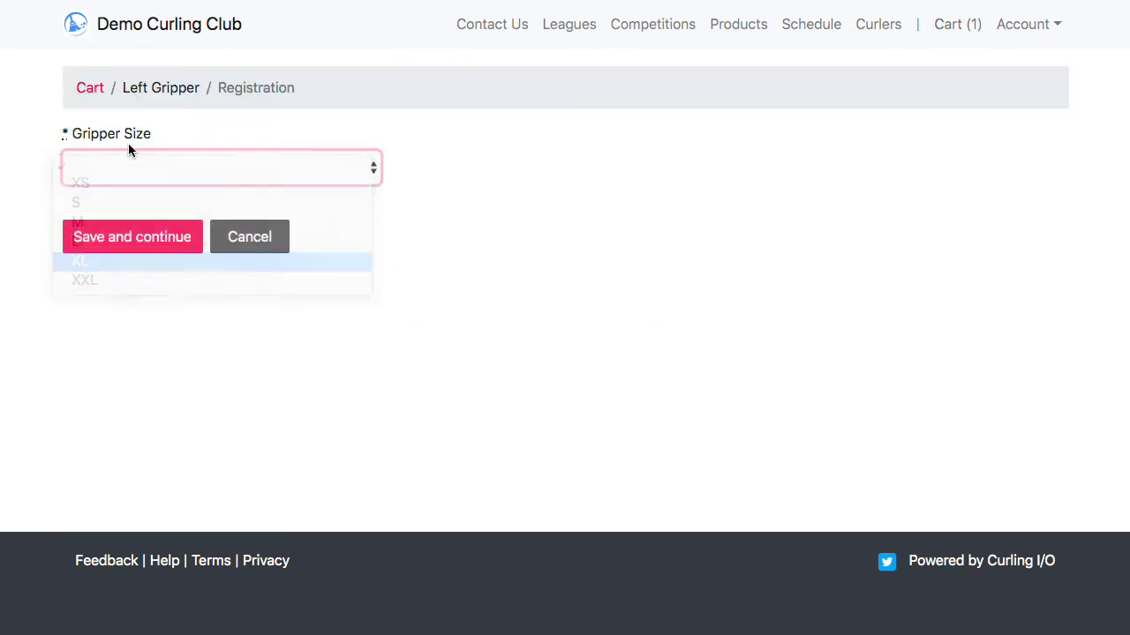
pyautogui.click(114, 238)
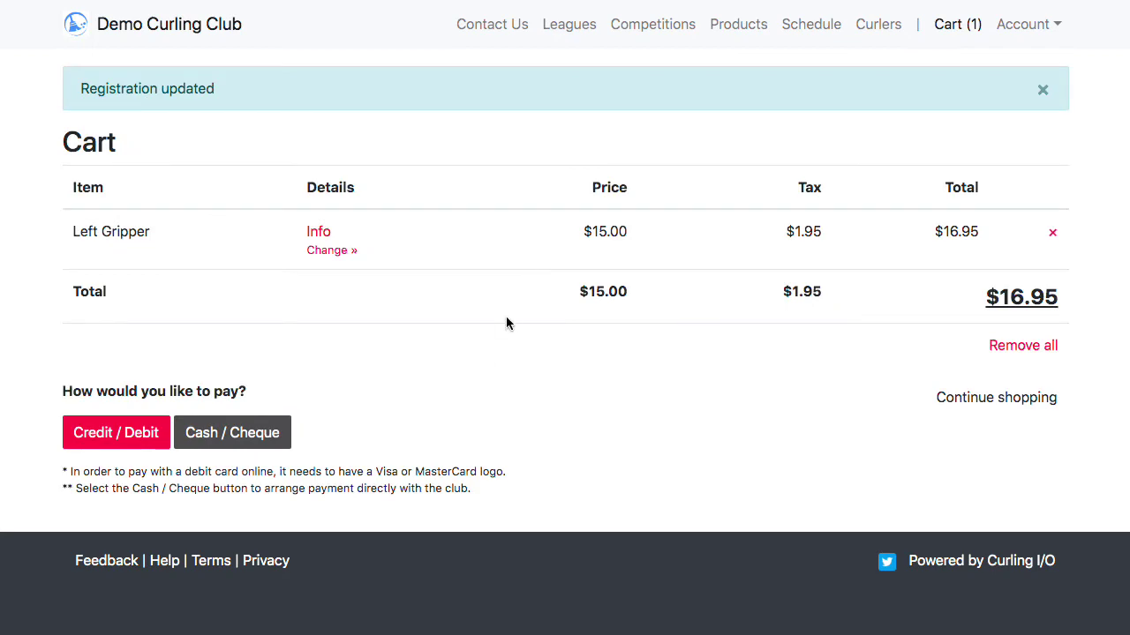
pyautogui.click(1043, 89)
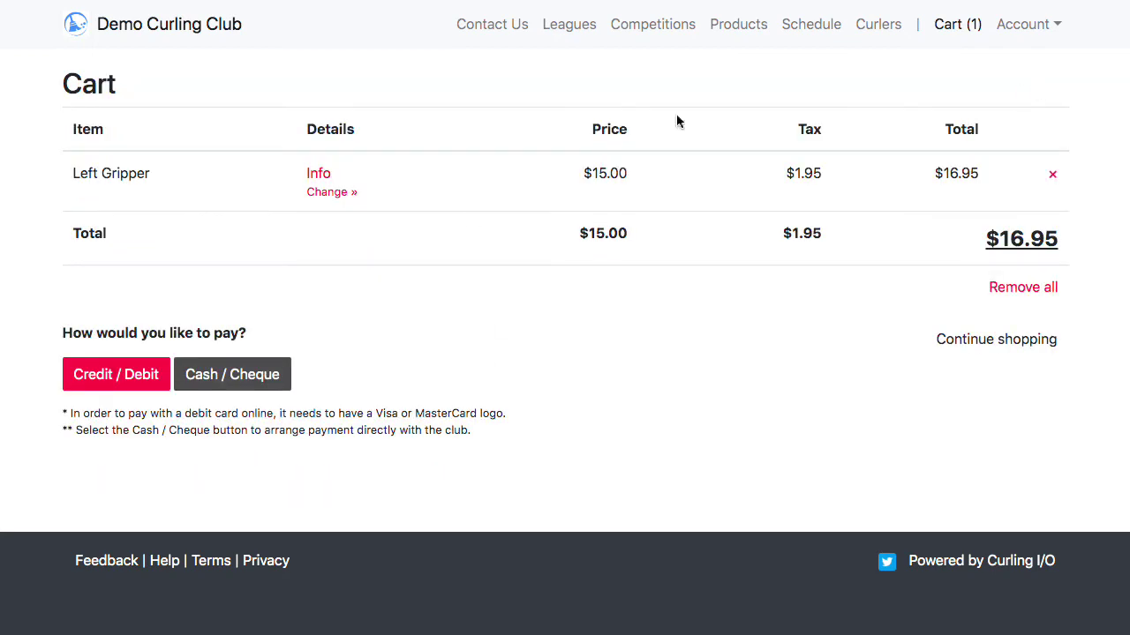
pyautogui.click(273, 378)
pyautogui.click(746, 169)
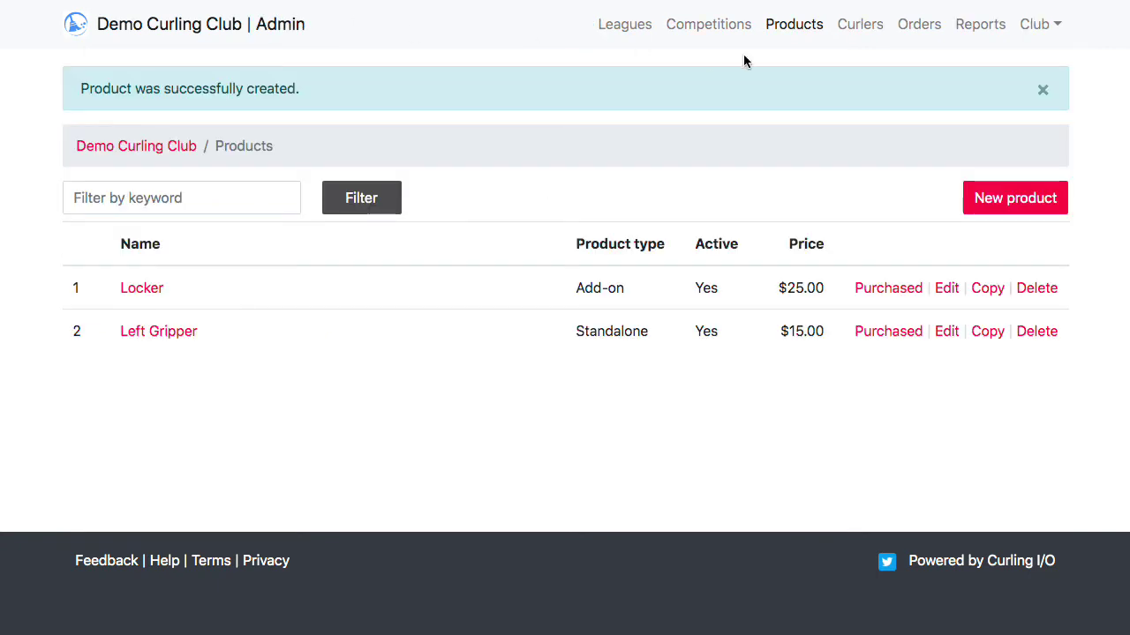
# In the club's admin site, start a new product named Adult Membership
pyautogui.click(796, 29)
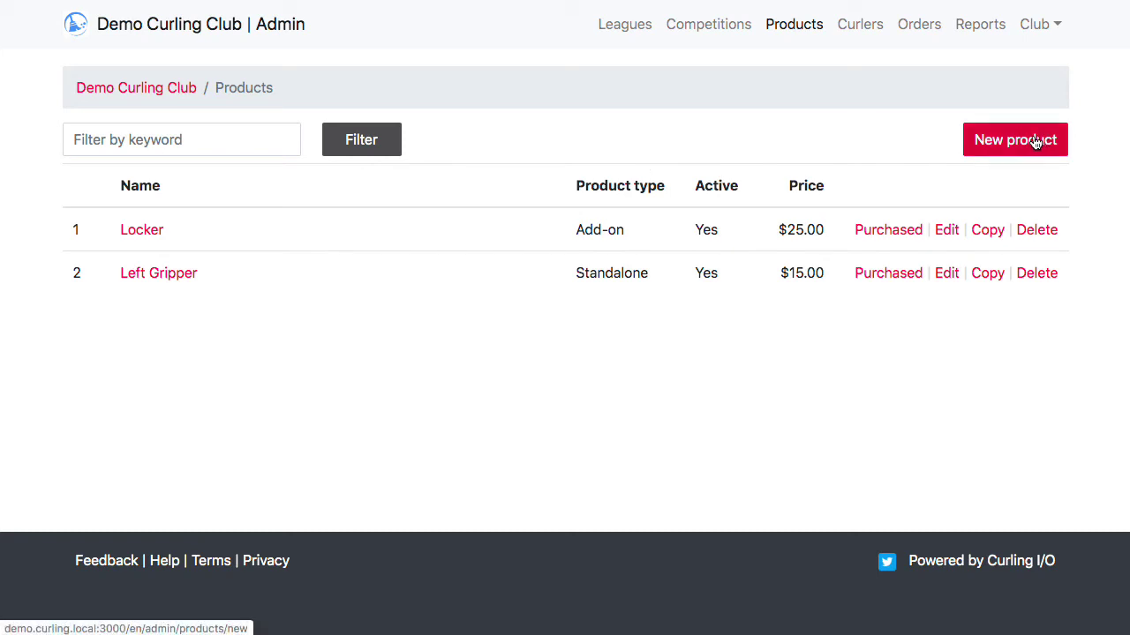
pyautogui.click(1001, 146)
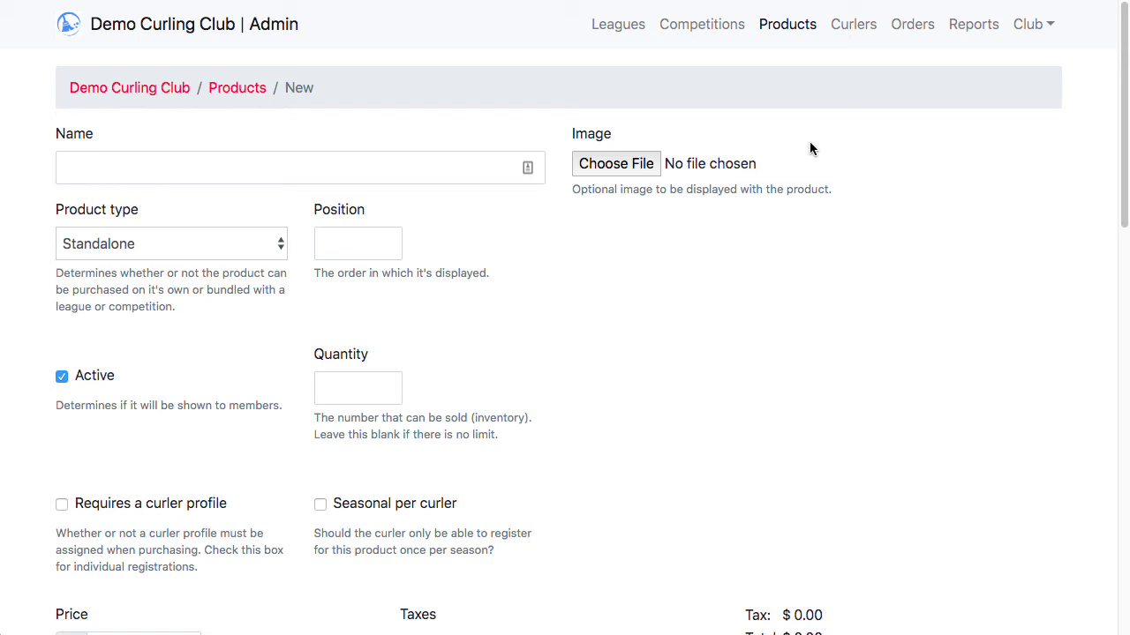
pyautogui.click(307, 178)
pyautogui.write('Adult ')
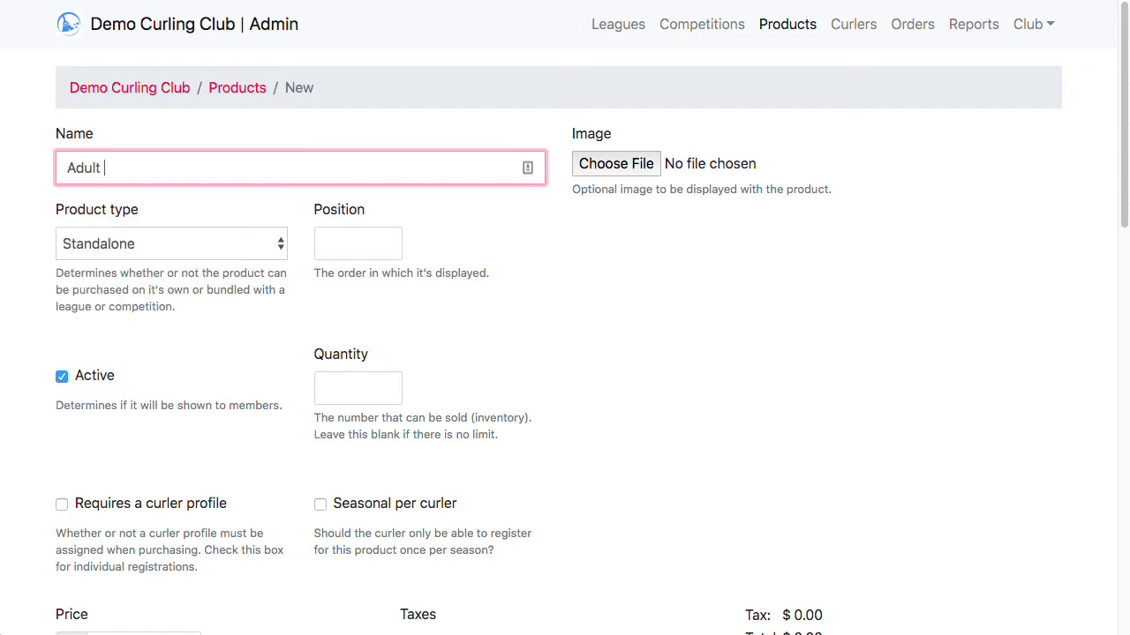
pyautogui.write('Membership')
pyautogui.click(604, 335)
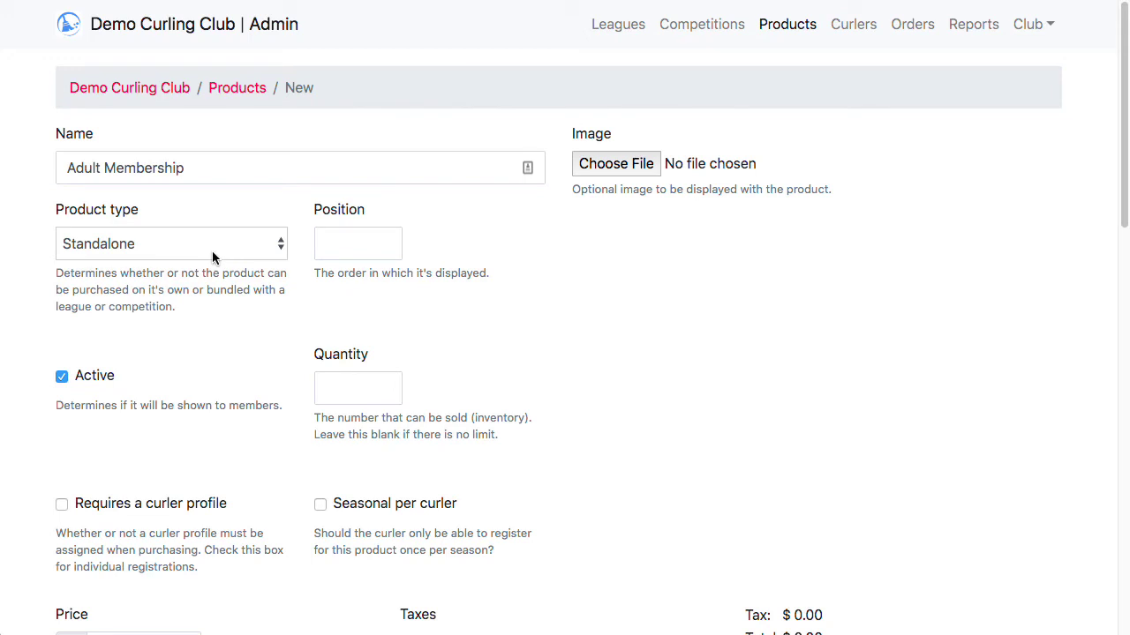
# Set the Adult Membership product's display position to 1
pyautogui.scroll(-1, 739, 318)
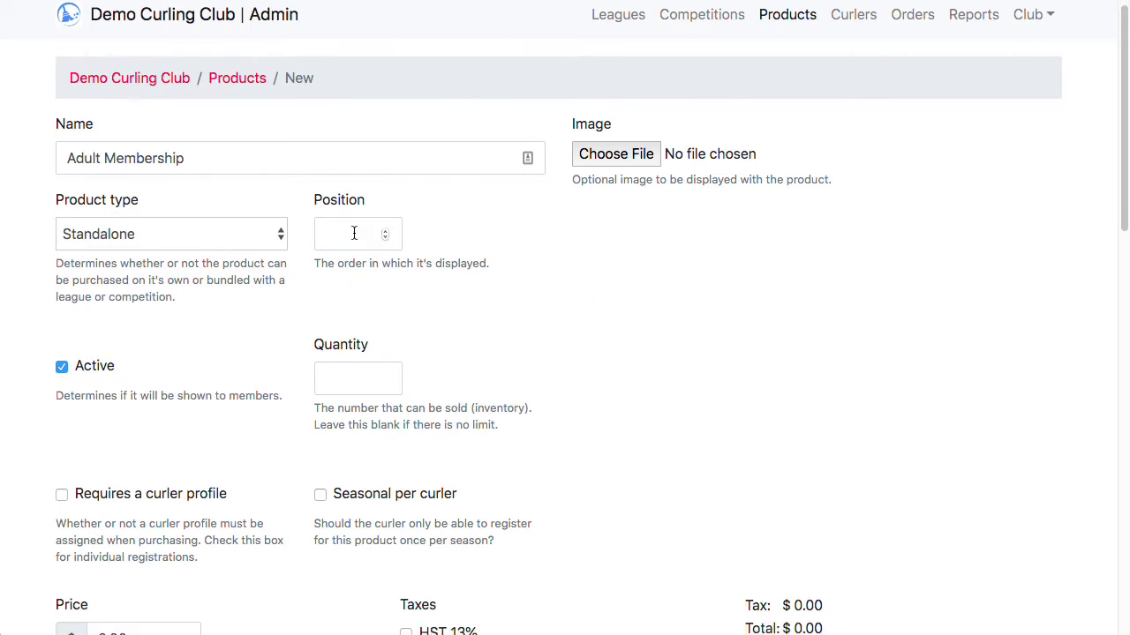
pyautogui.click(354, 233)
pyautogui.write('1')
pyautogui.click(763, 349)
# Make the Adult Membership product require a curler profile and limit it to one registration per curler each season
pyautogui.scroll(-3, 653, 331)
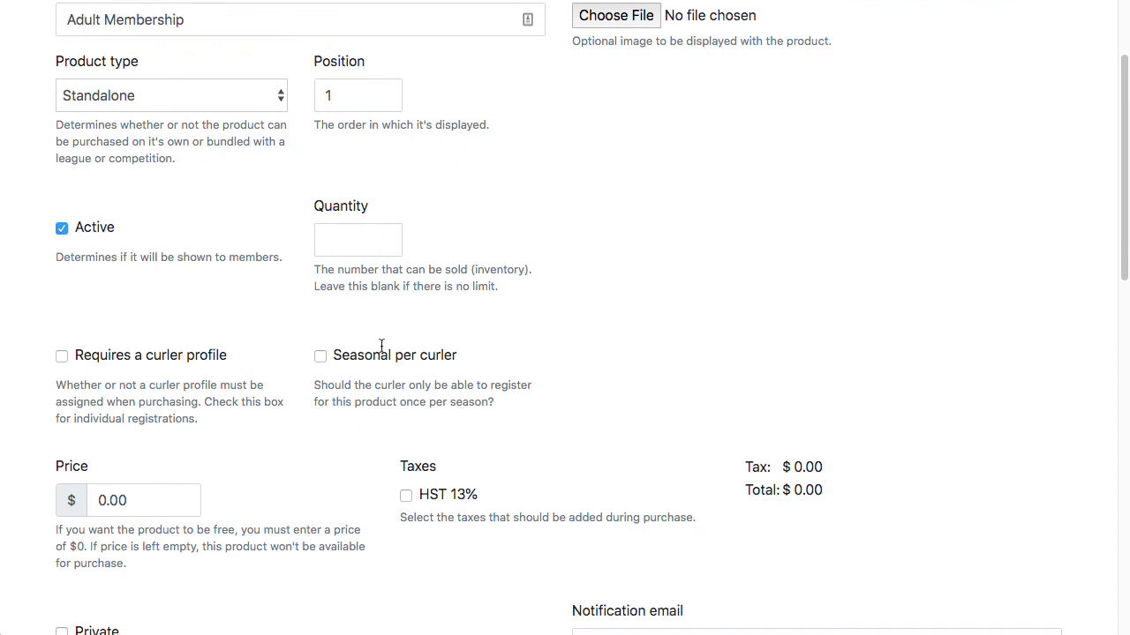
pyautogui.scroll(-1, 695, 367)
pyautogui.click(179, 336)
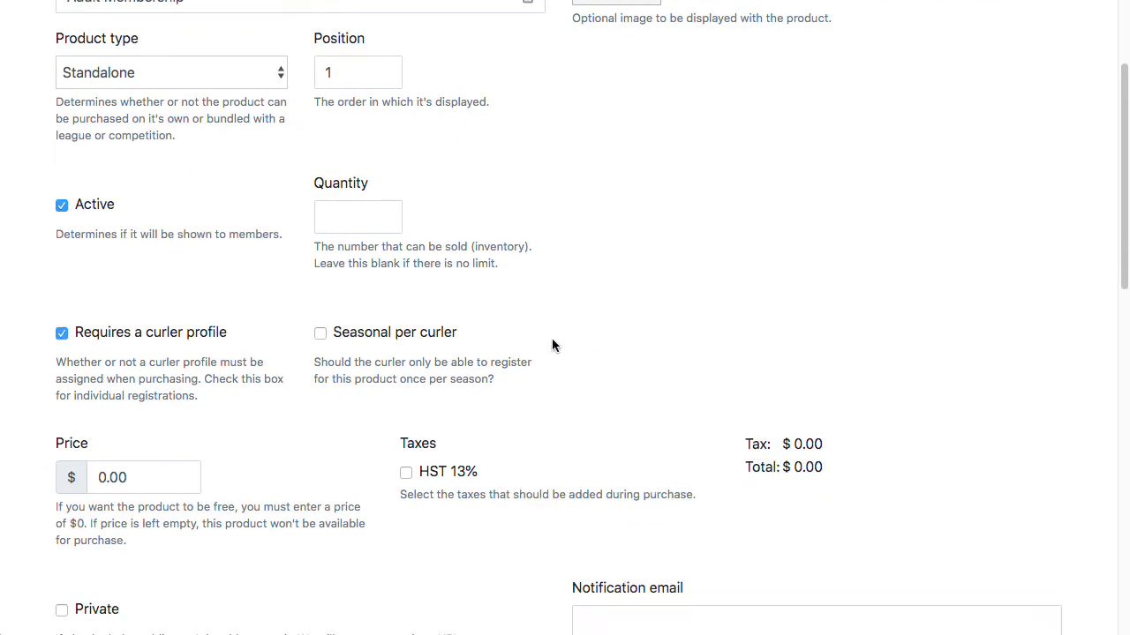
pyautogui.click(438, 333)
pyautogui.scroll(-1, 529, 333)
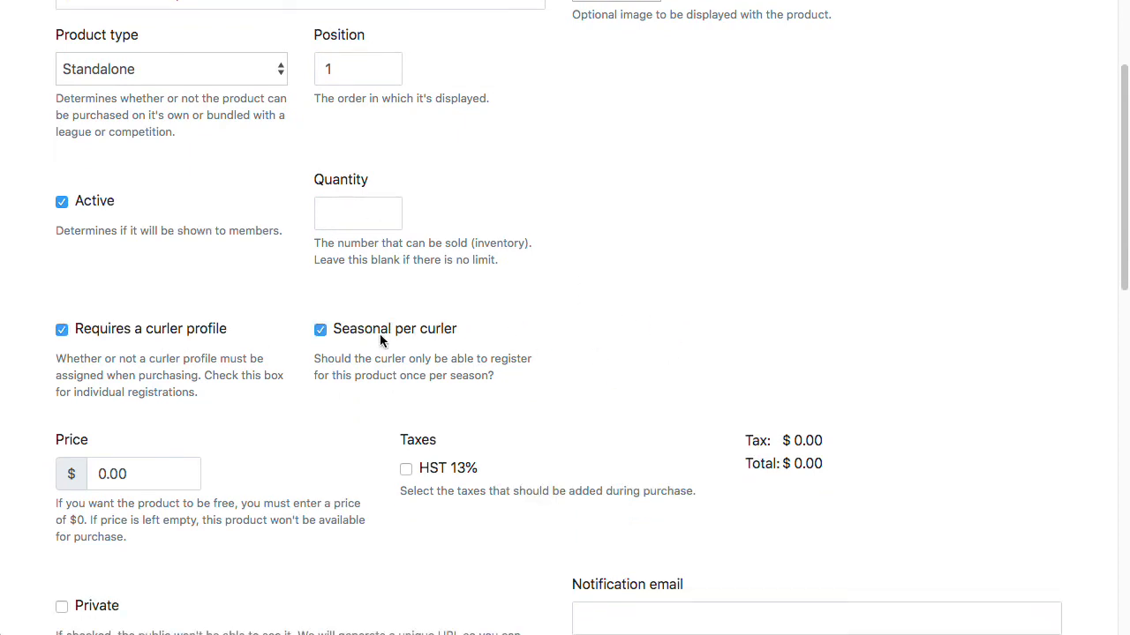
# Set the Adult Membership product's price to $500 and apply the HST 13% tax
pyautogui.scroll(3, 234, 304)
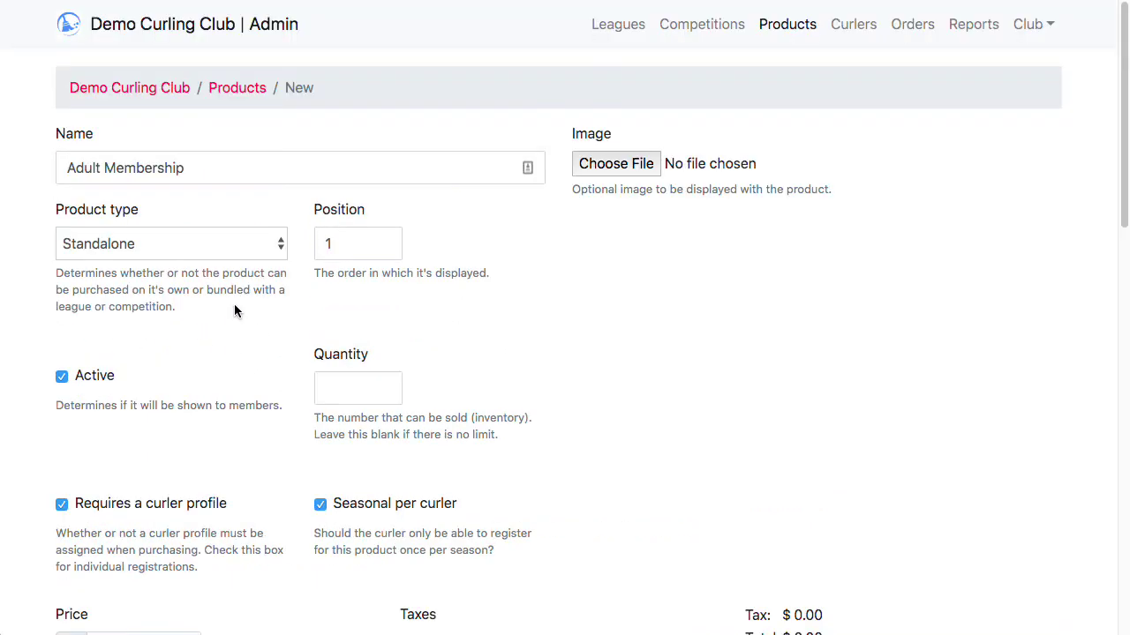
pyautogui.scroll(-4, 586, 442)
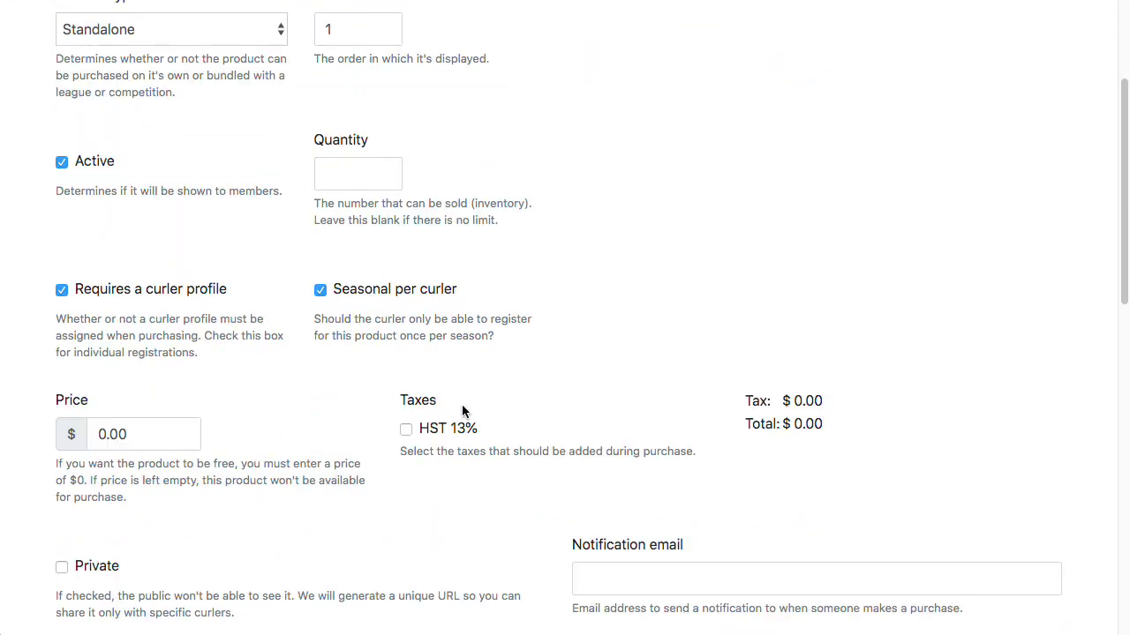
pyautogui.click(149, 441)
pyautogui.write('500')
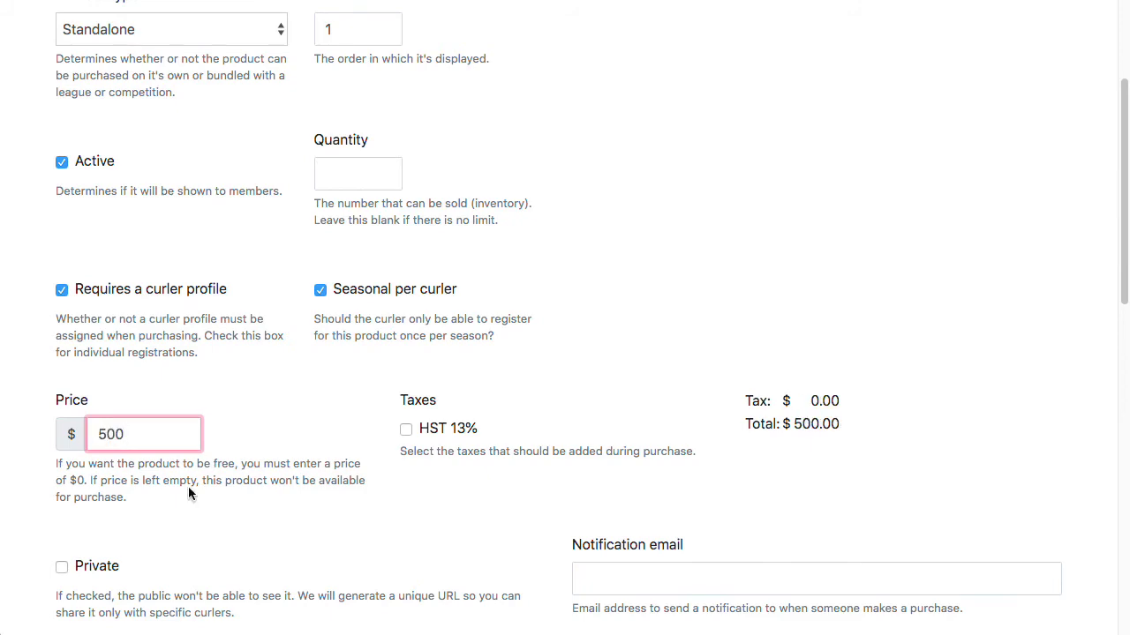
pyautogui.click(406, 429)
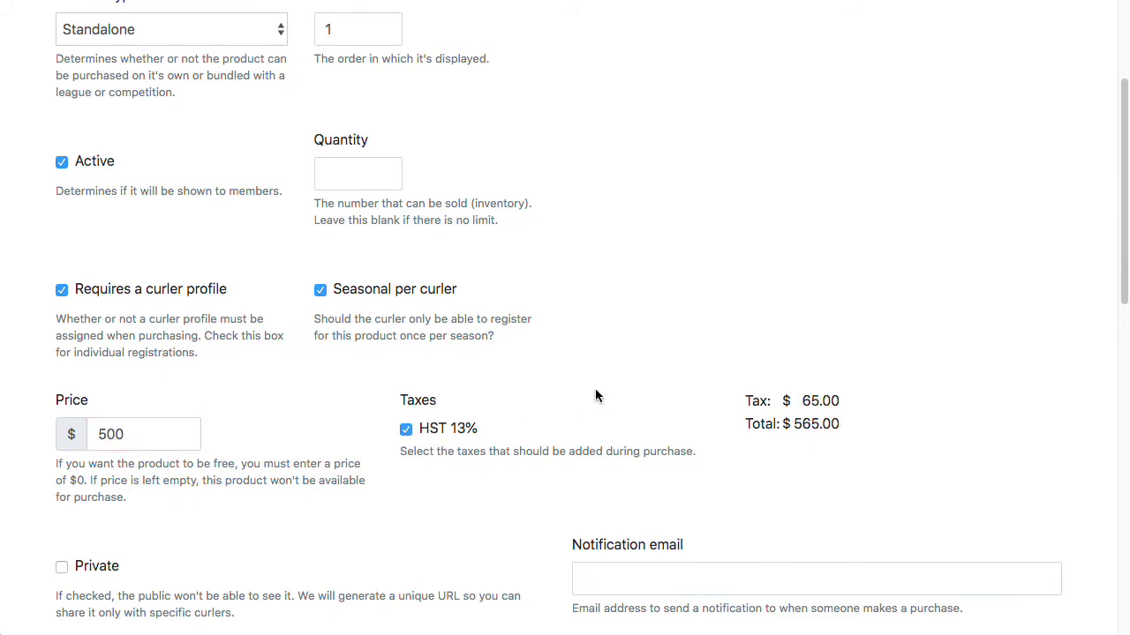
# Add the Curling Canada Fee, CurlON Fee and Locker as add-ons and fees of the Adult Membership product
pyautogui.scroll(-3, 547, 389)
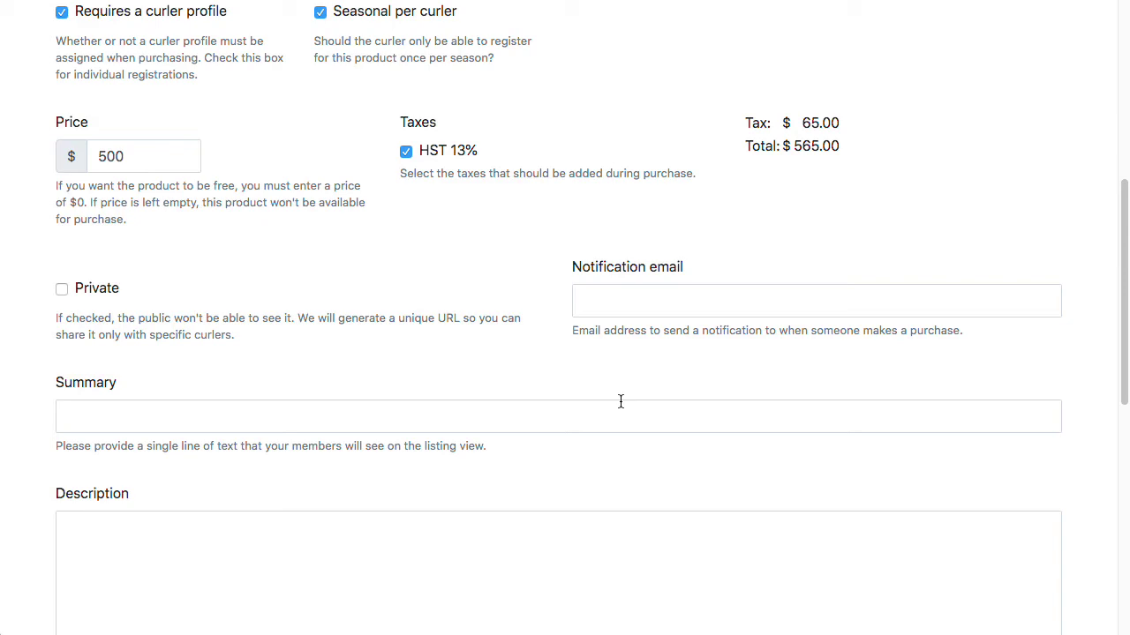
pyautogui.scroll(6, 617, 401)
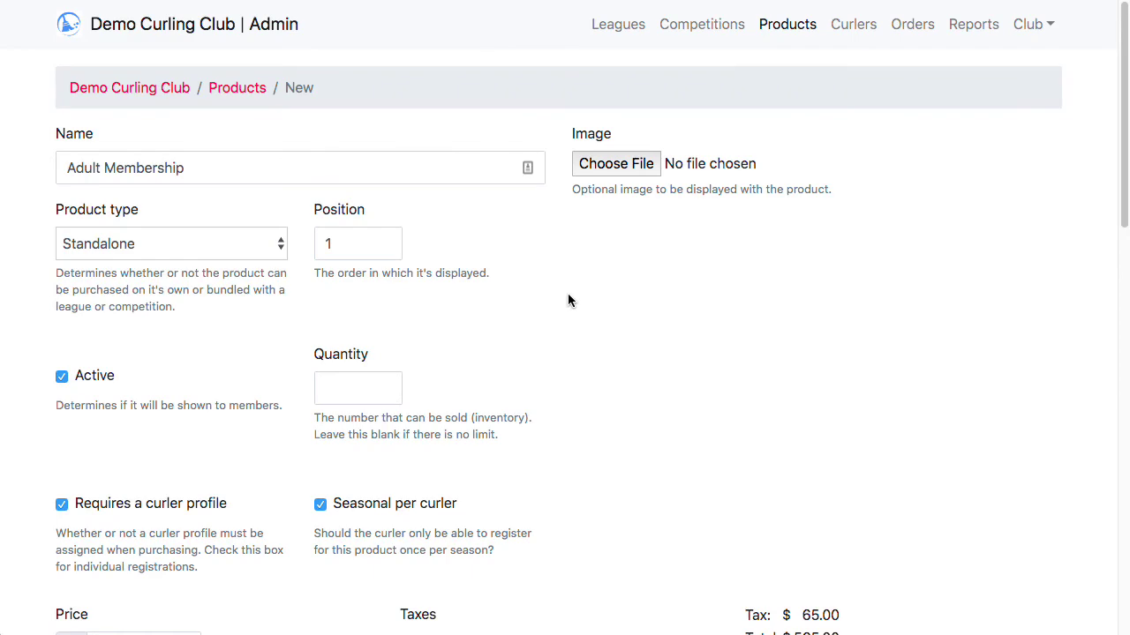
pyautogui.scroll(-6, 606, 315)
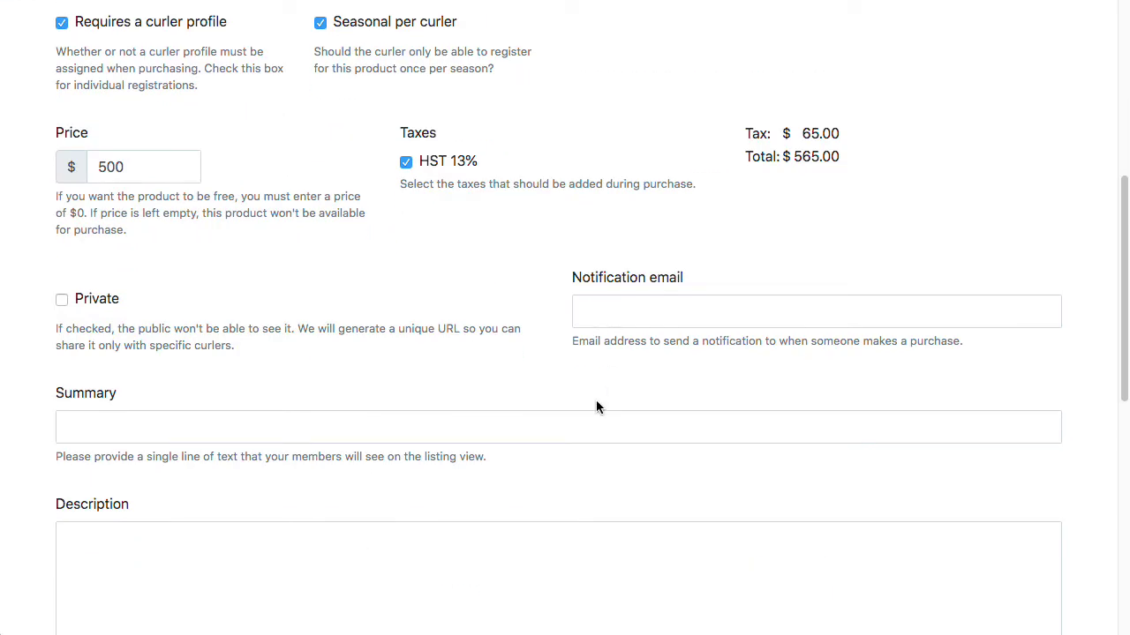
pyautogui.scroll(-2, 441, 315)
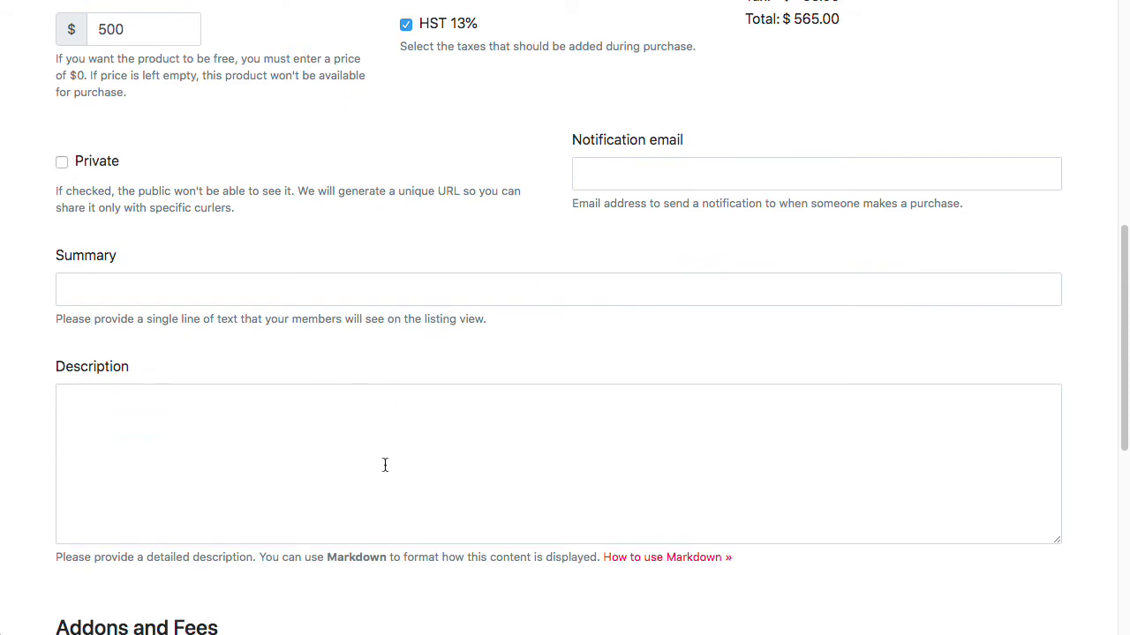
pyautogui.scroll(-4, 384, 465)
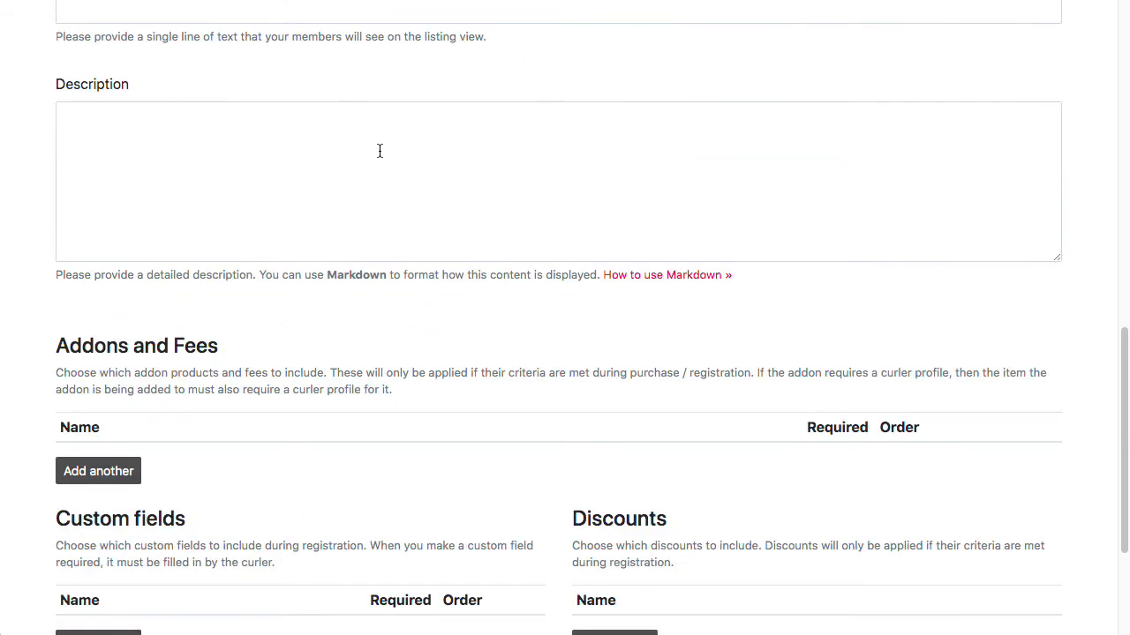
pyautogui.scroll(-3, 413, 371)
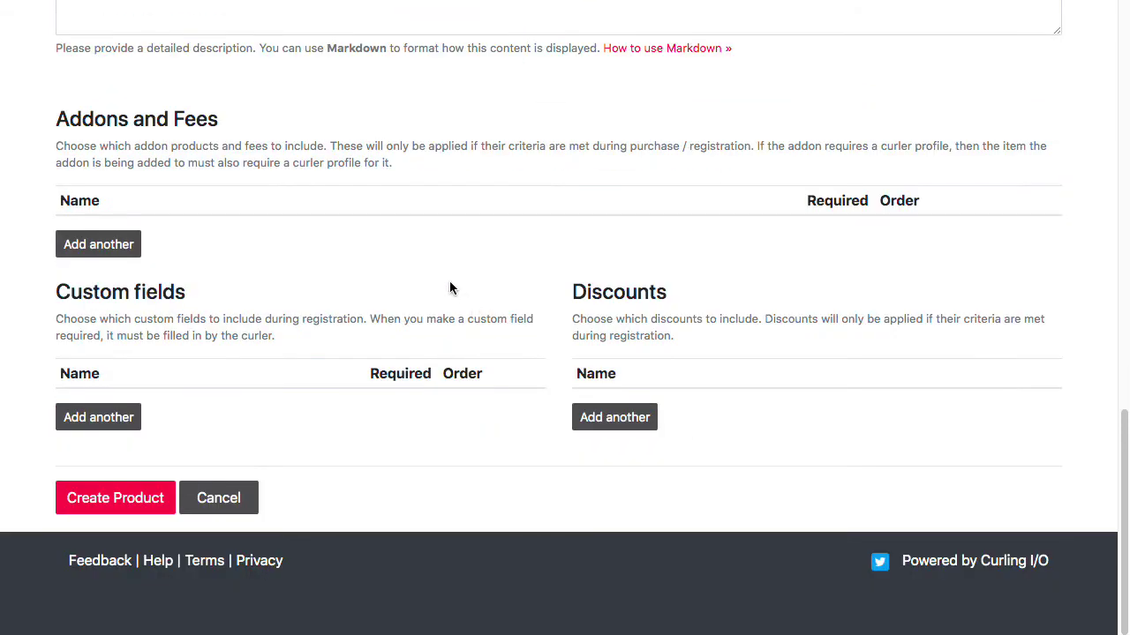
pyautogui.click(119, 247)
pyautogui.click(122, 287)
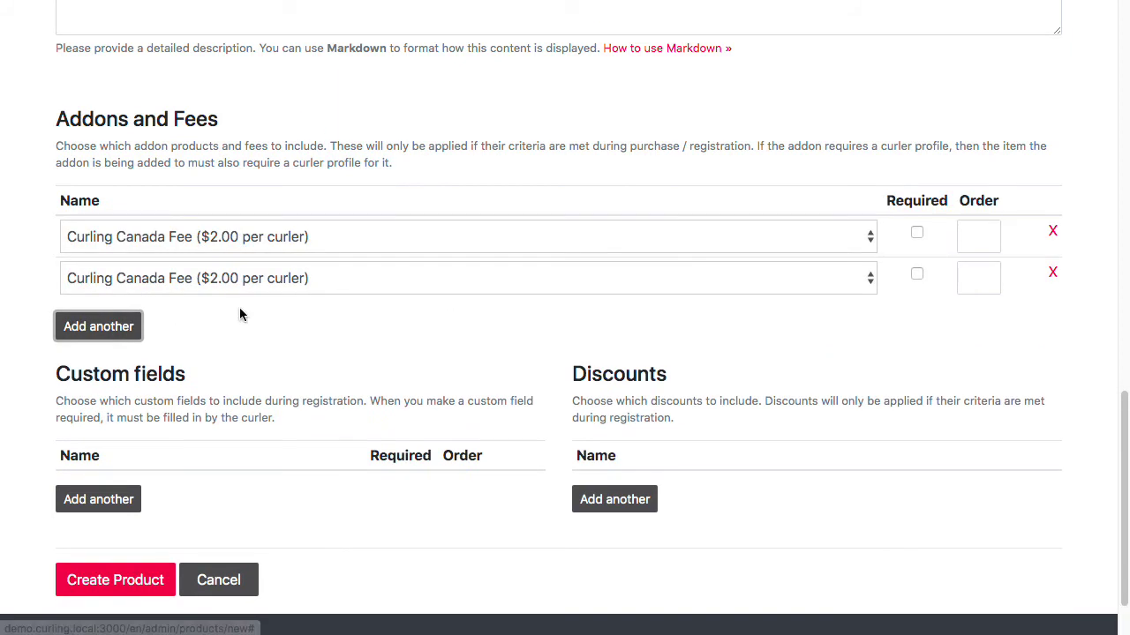
pyautogui.click(279, 283)
pyautogui.click(281, 297)
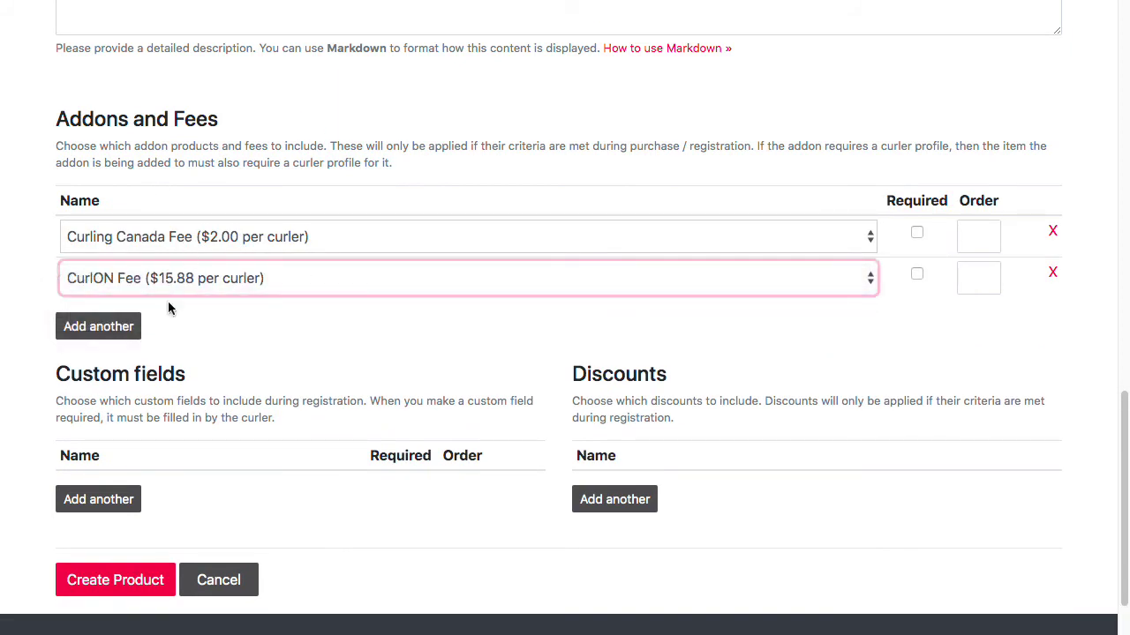
pyautogui.click(124, 330)
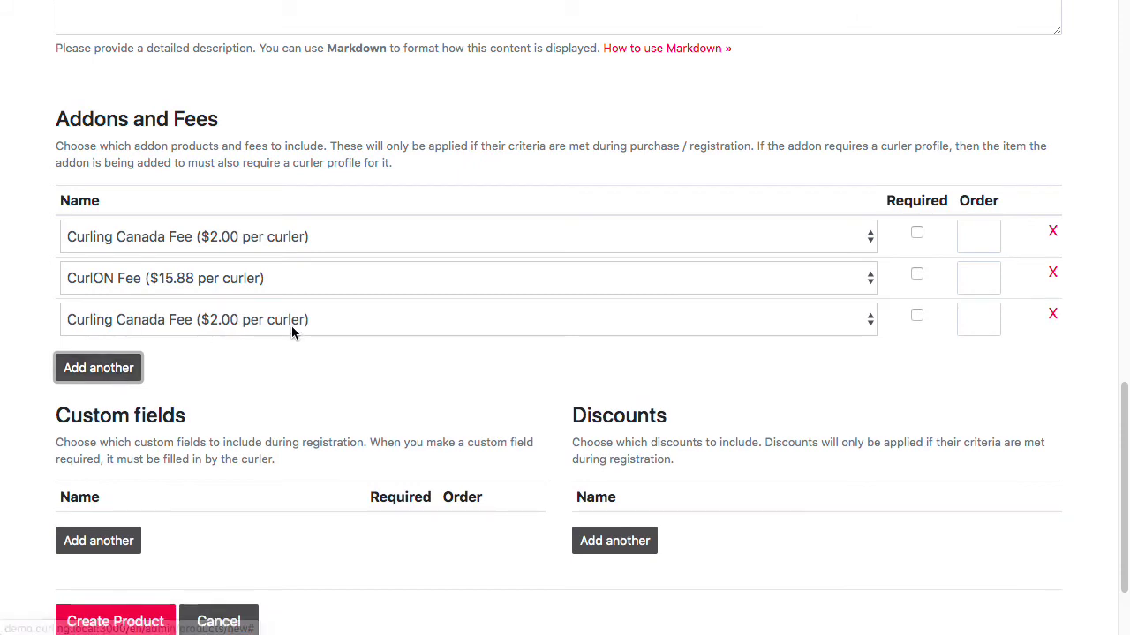
pyautogui.click(291, 322)
pyautogui.click(285, 357)
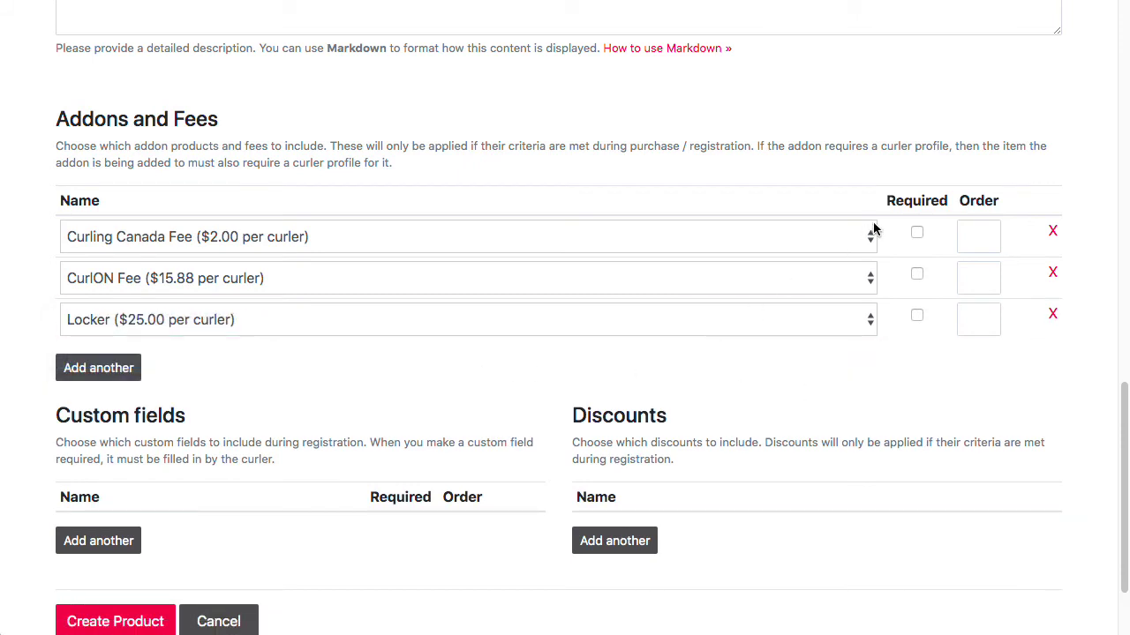
# Make the Curling Canada Fee and CurlON Fee required, keep the Locker optional, and create the Adult Membership product
pyautogui.click(916, 232)
pyautogui.click(916, 273)
pyautogui.scroll(-3, 370, 379)
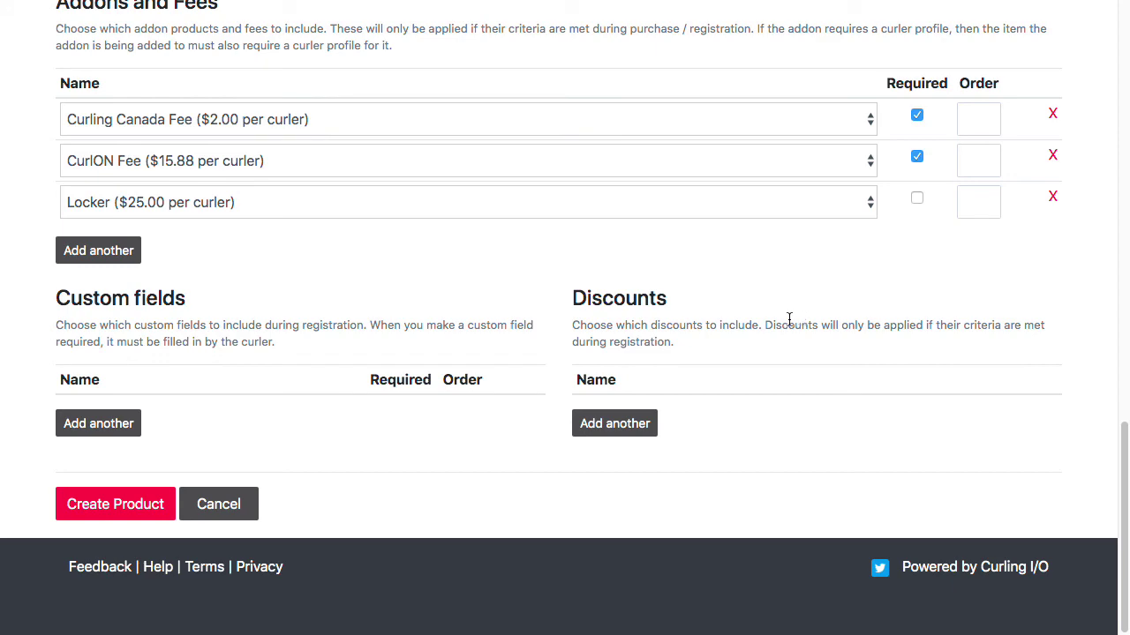
pyautogui.scroll(20, 710, 379)
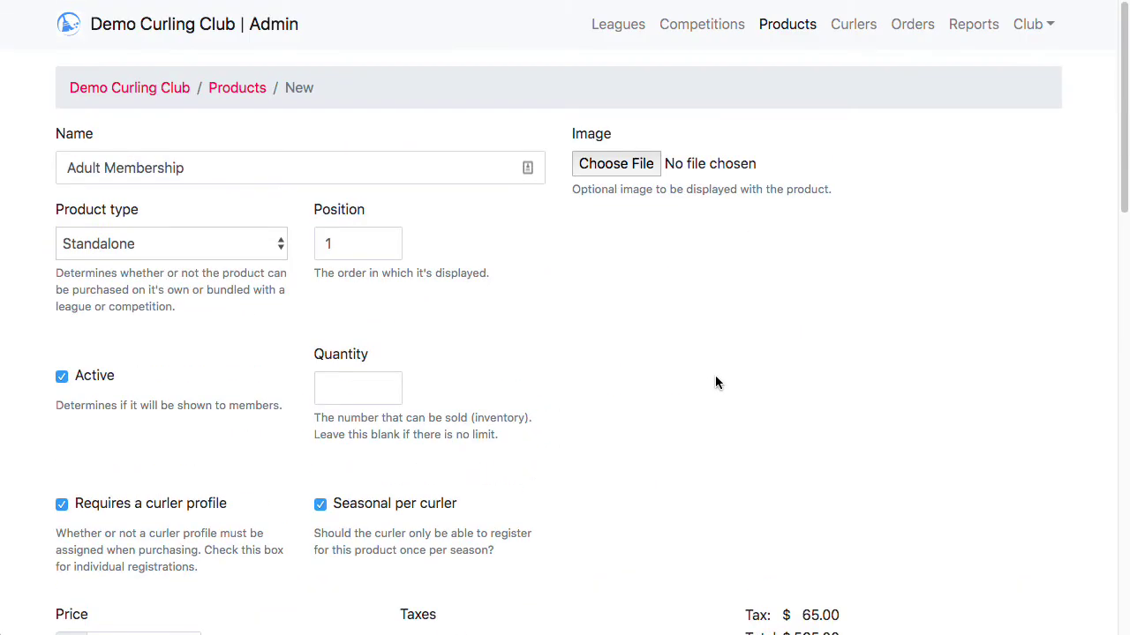
pyautogui.scroll(-20, 714, 382)
pyautogui.click(159, 497)
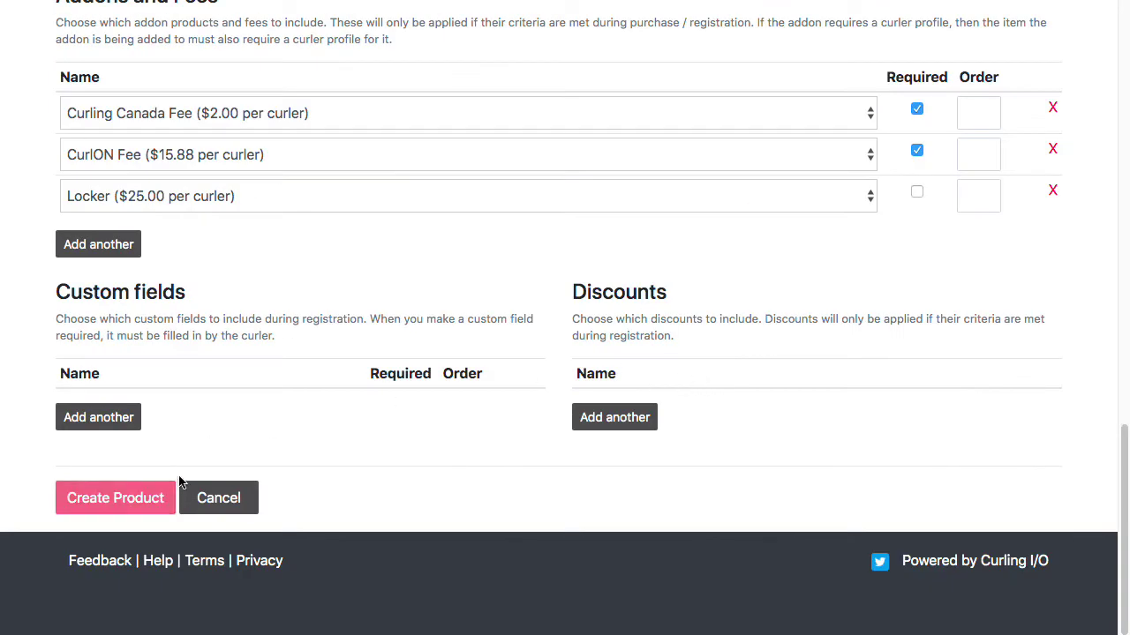
# Review the submitted order for Monday Night Open and Locker in the club's orders, and delete it
pyautogui.click(1042, 89)
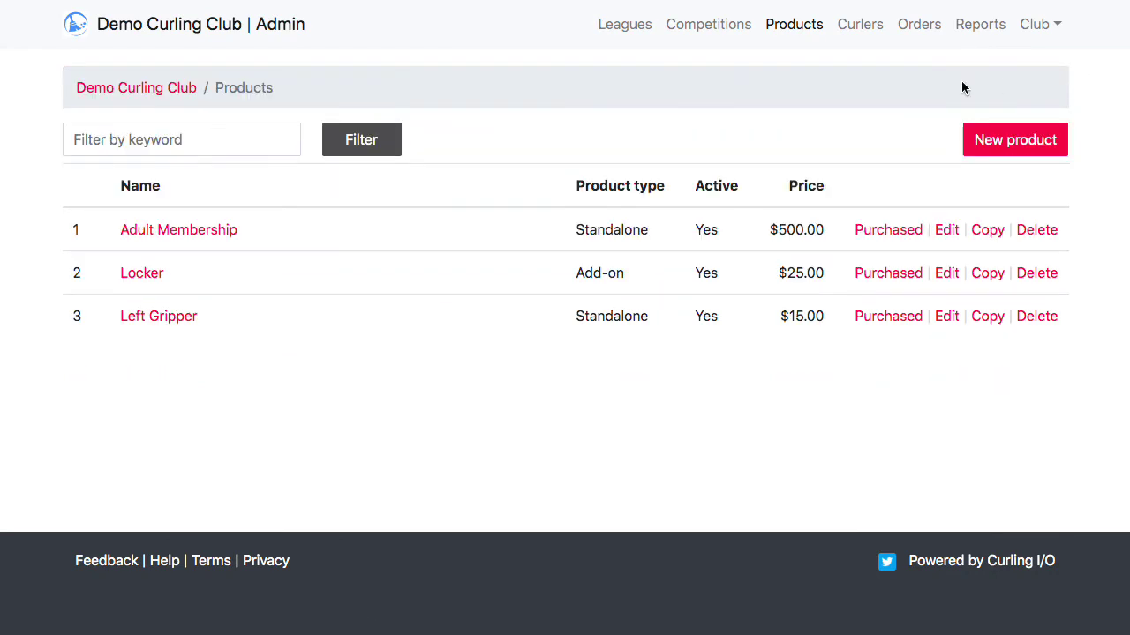
pyautogui.click(917, 30)
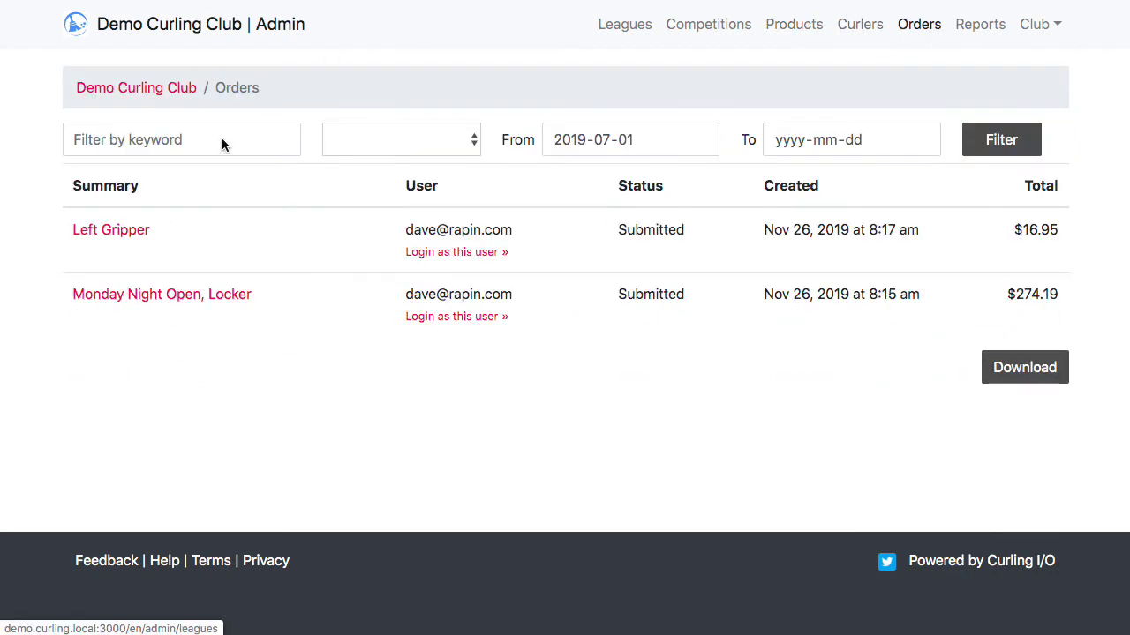
pyautogui.click(141, 294)
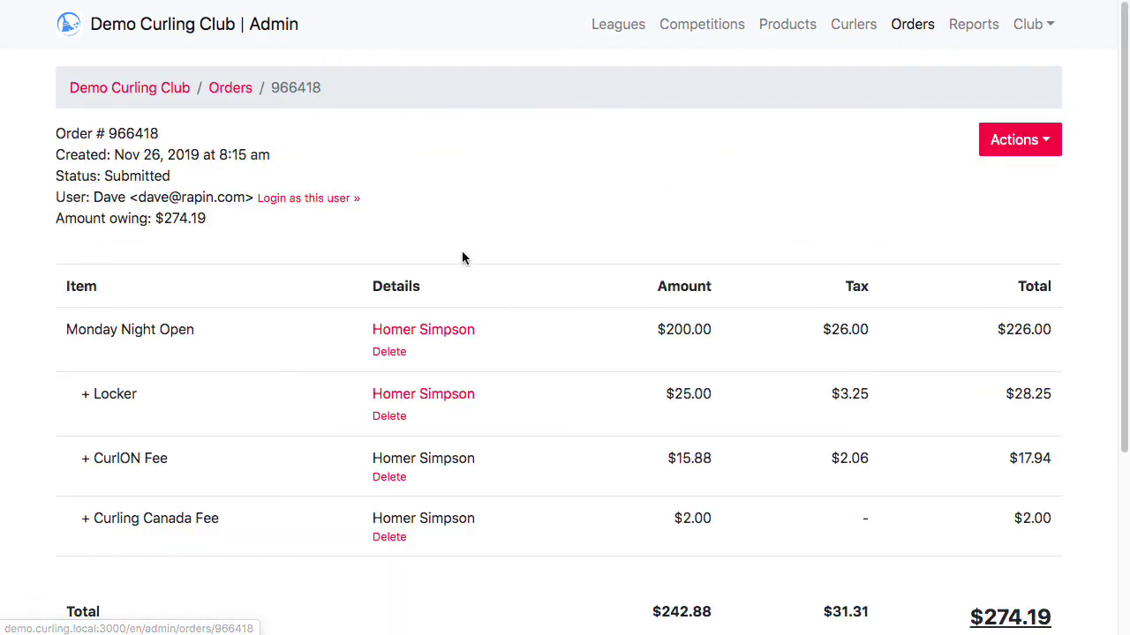
pyautogui.scroll(-3, 548, 310)
pyautogui.moveTo(238, 397); pyautogui.dragTo(106, 328)
pyautogui.click(834, 110)
pyautogui.scroll(3, 864, 121)
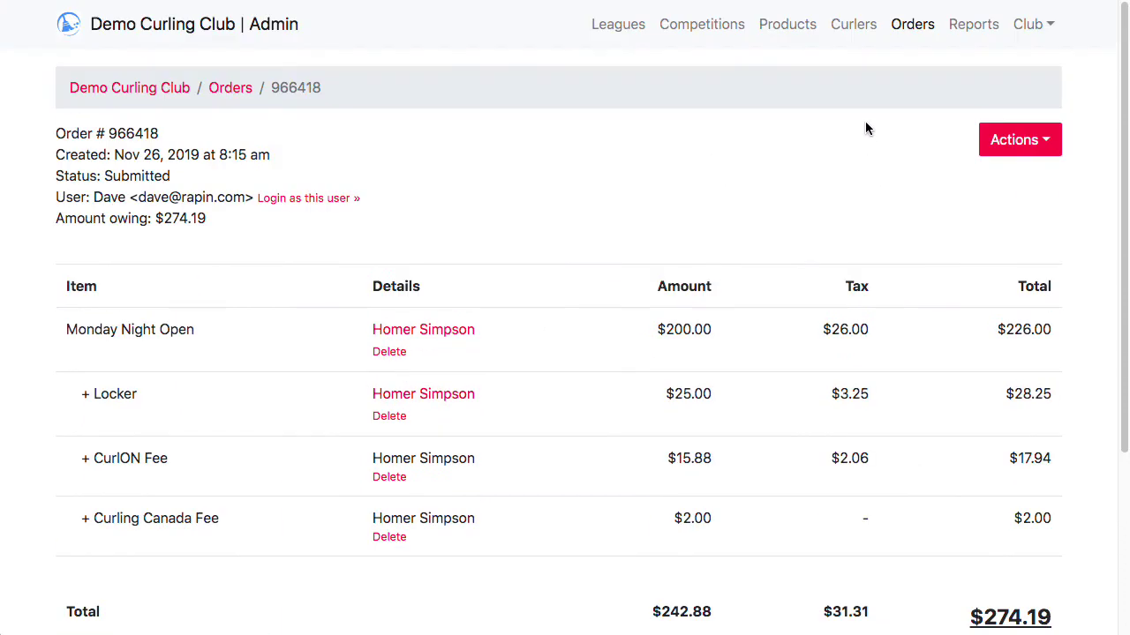
pyautogui.click(1019, 146)
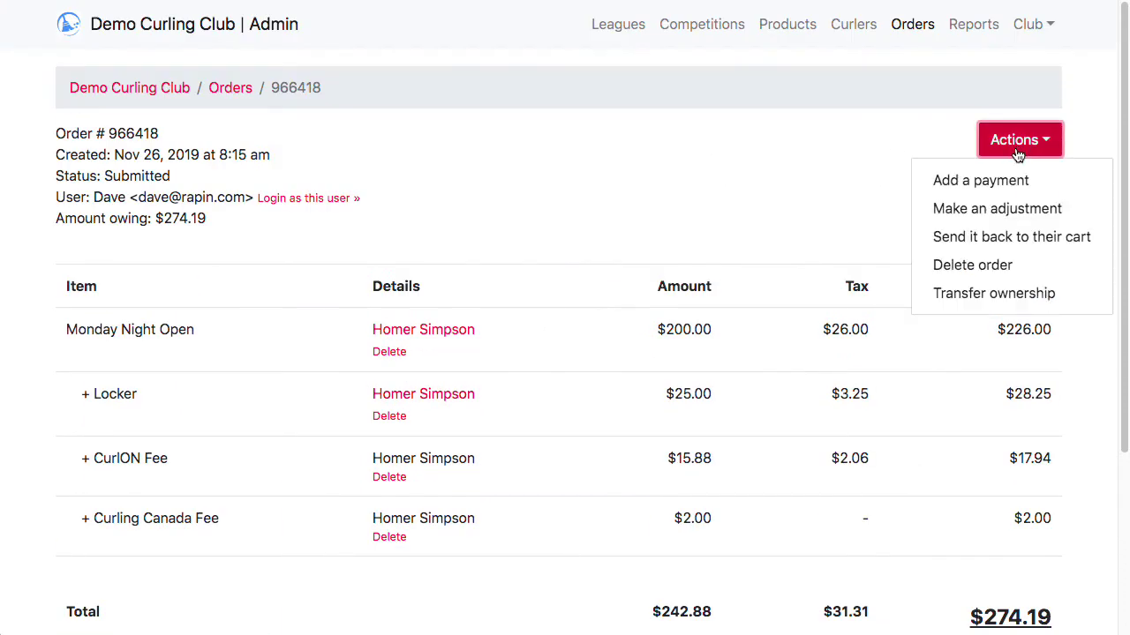
pyautogui.click(1024, 267)
pyautogui.click(720, 82)
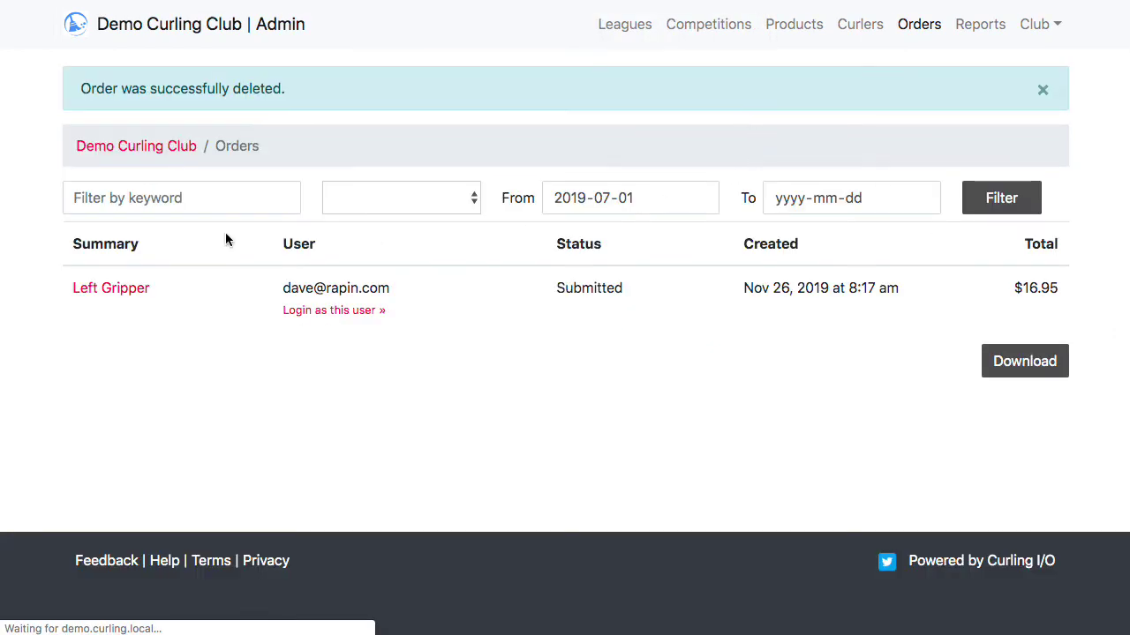
# Delete the submitted Left Gripper order
pyautogui.click(99, 298)
pyautogui.click(1054, 143)
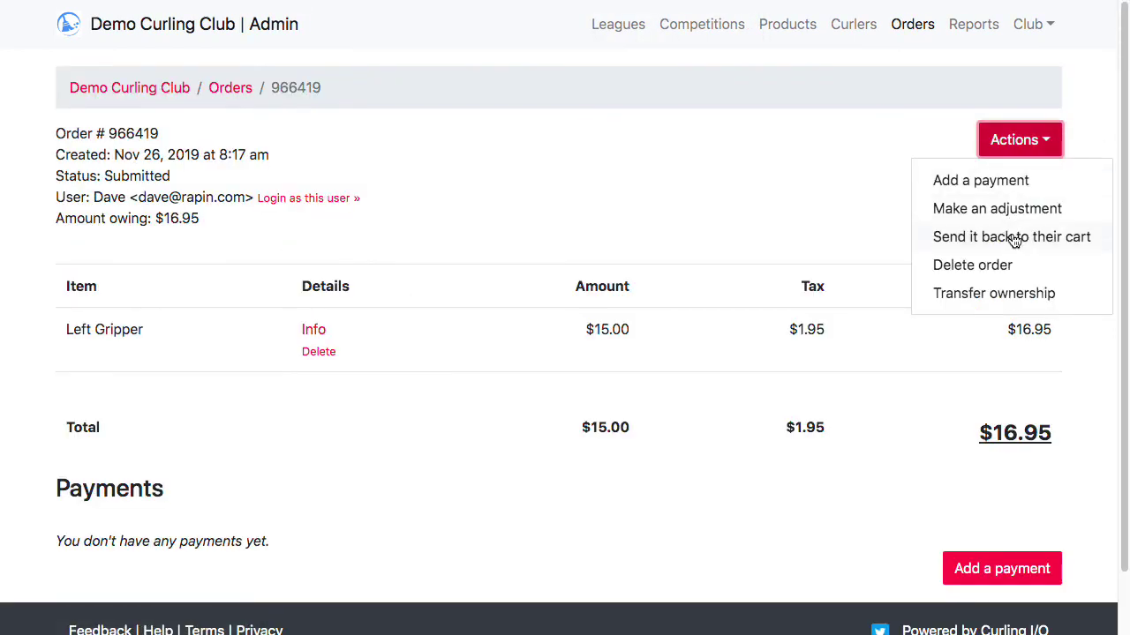
pyautogui.click(1019, 263)
pyautogui.click(722, 84)
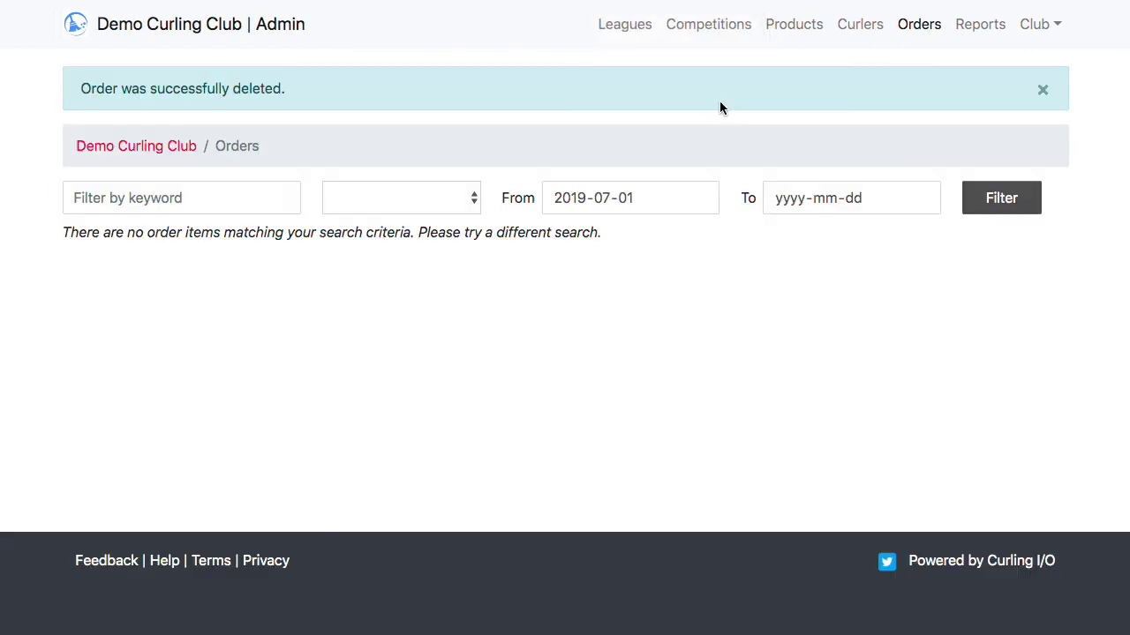
# Add the Adult Membership to the cart on the club's public site and register it with the second listed curler profile
pyautogui.click(792, 25)
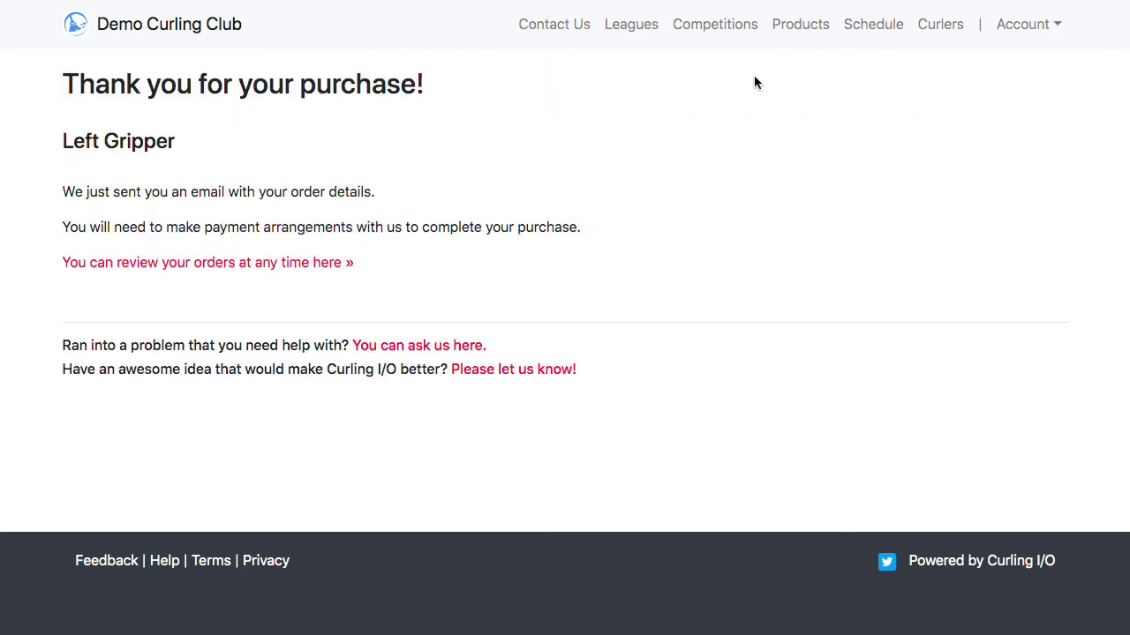
pyautogui.click(801, 25)
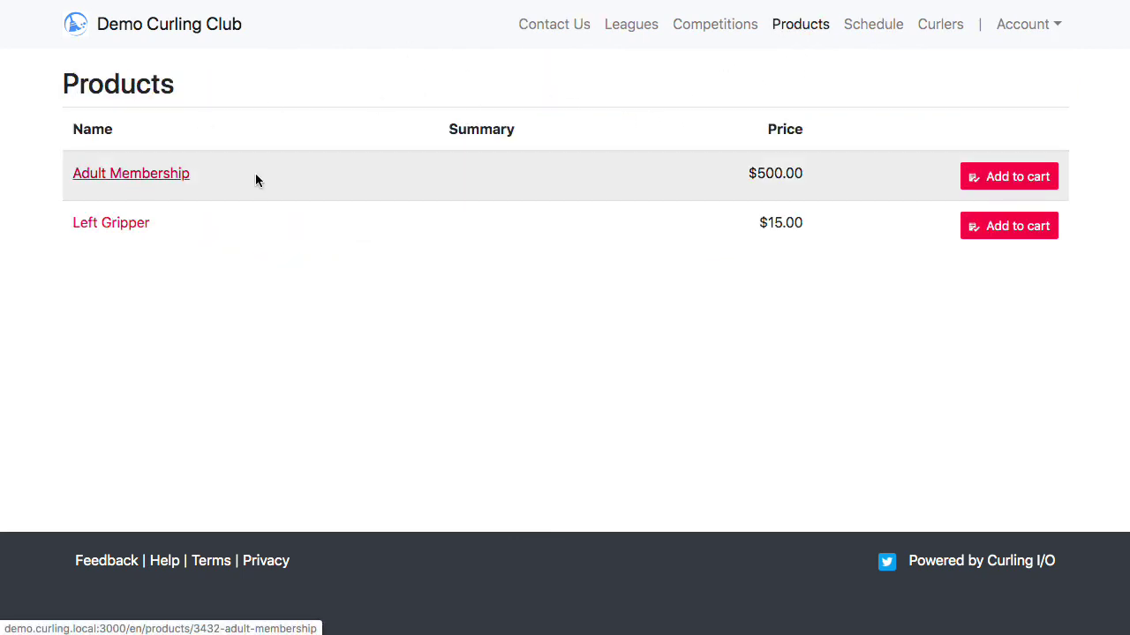
pyautogui.click(973, 180)
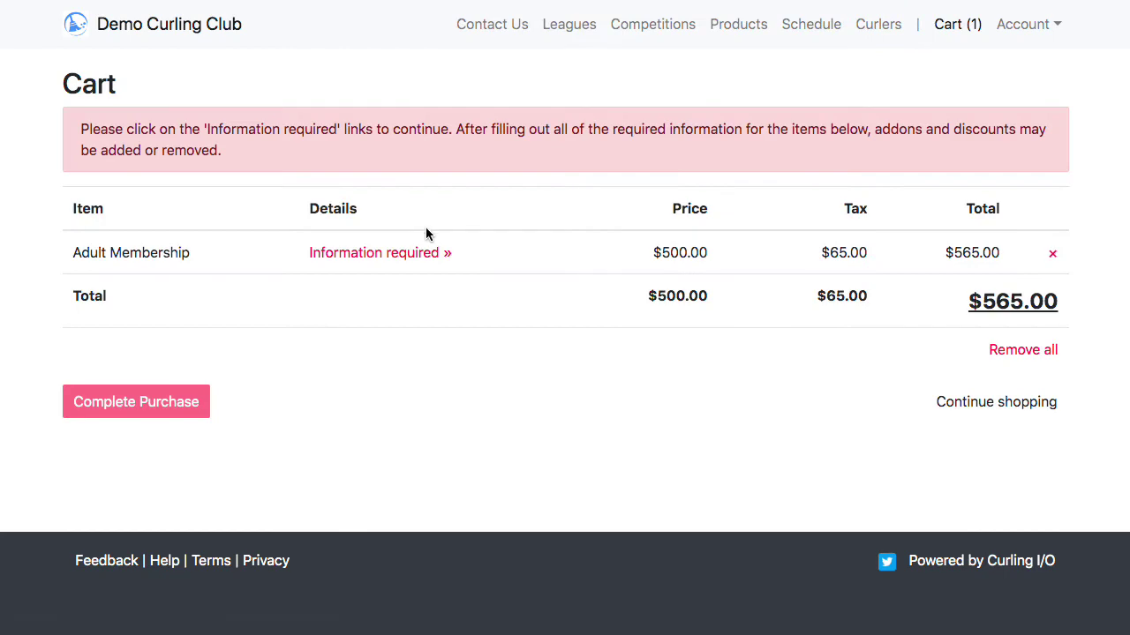
pyautogui.click(399, 254)
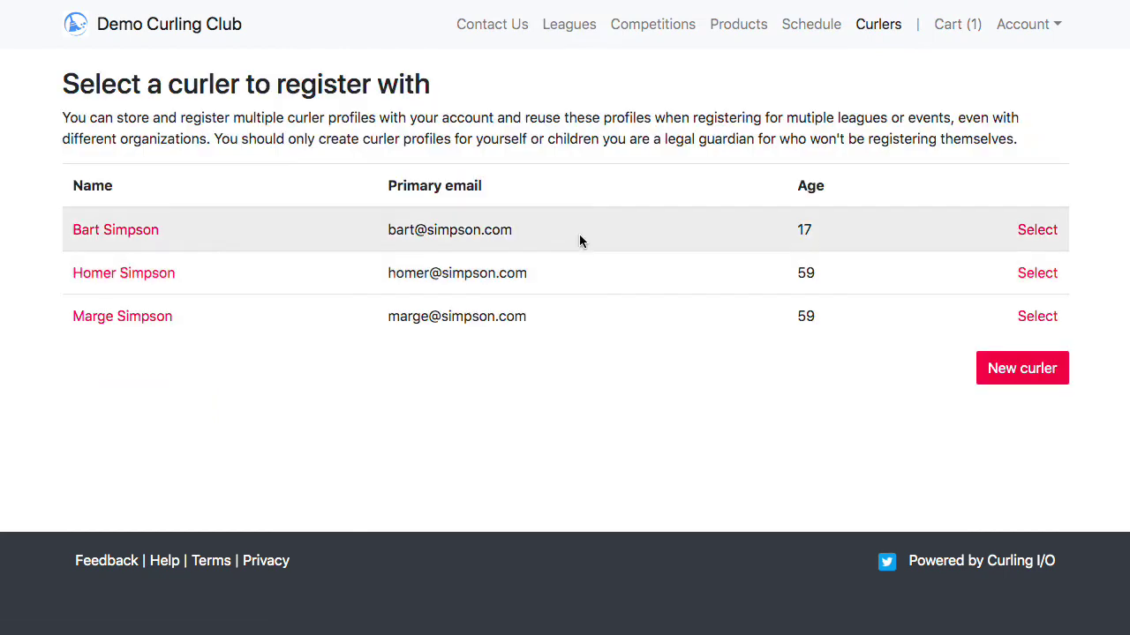
pyautogui.click(132, 273)
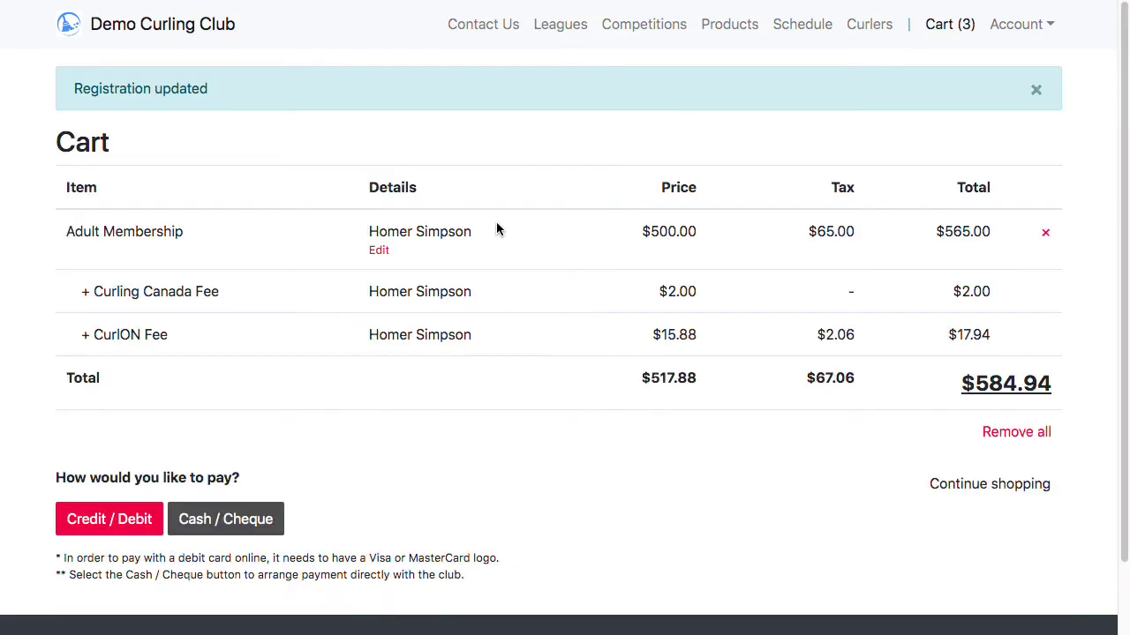
# Check the two required fees in the cart, and add the optional Locker add-on to the Adult Membership registration
pyautogui.moveTo(153, 292); pyautogui.dragTo(196, 292)
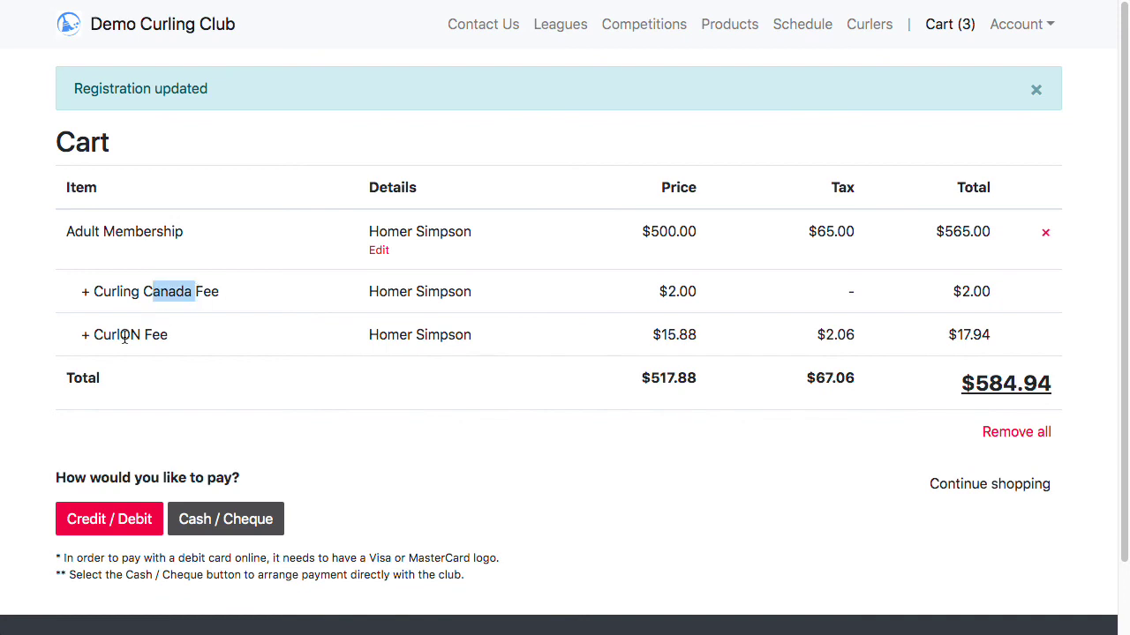
pyautogui.moveTo(120, 335); pyautogui.dragTo(167, 335)
pyautogui.click(390, 380)
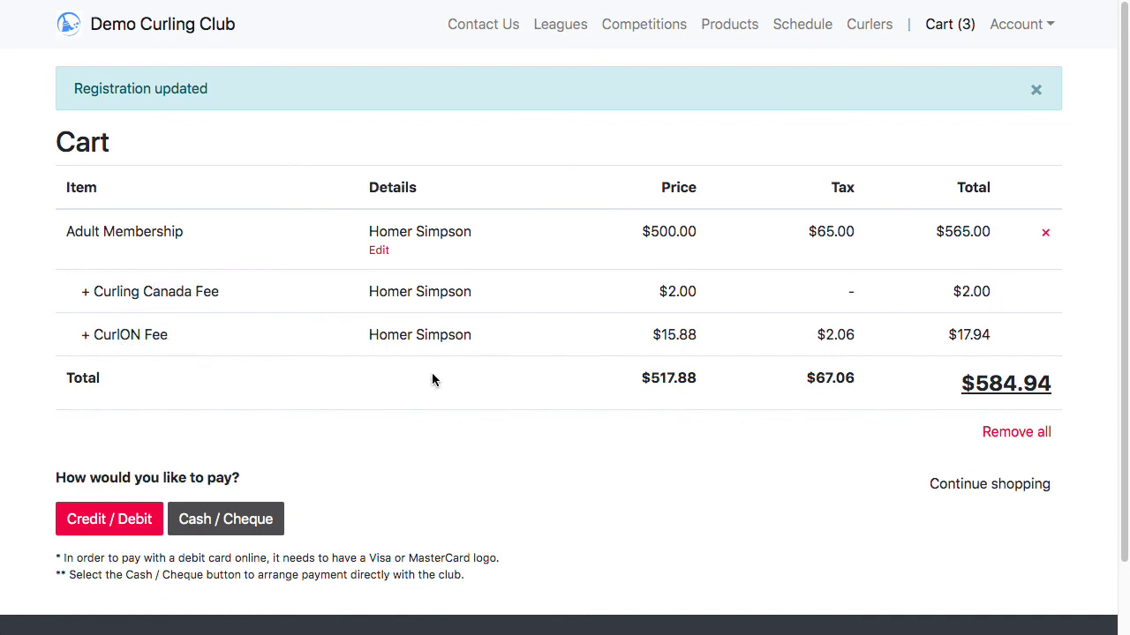
pyautogui.click(379, 250)
pyautogui.click(445, 221)
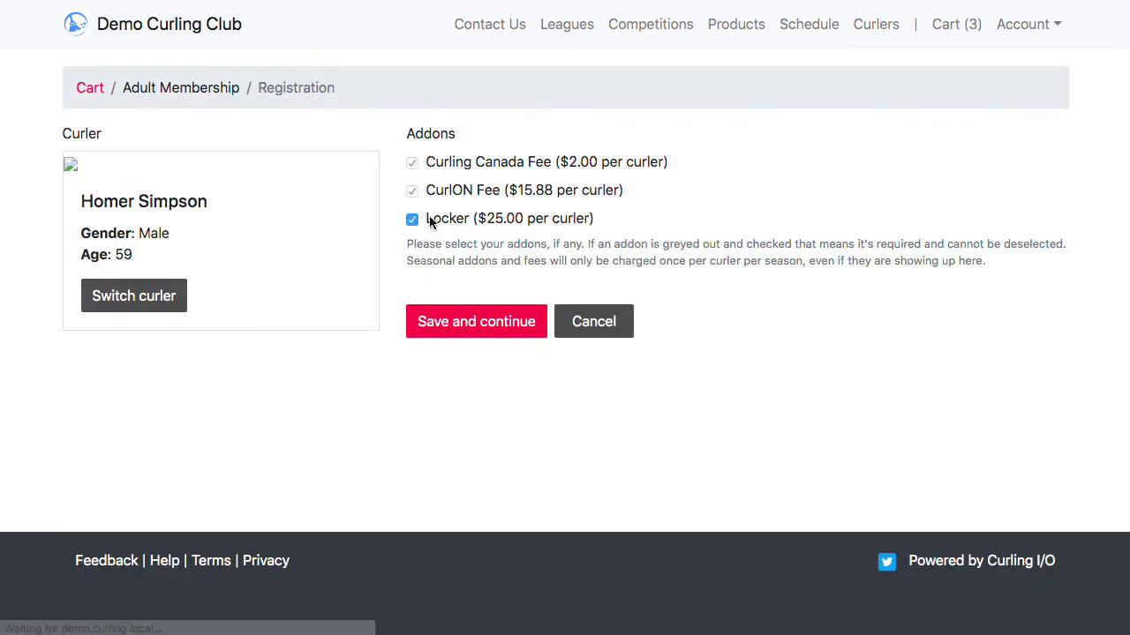
pyautogui.click(431, 321)
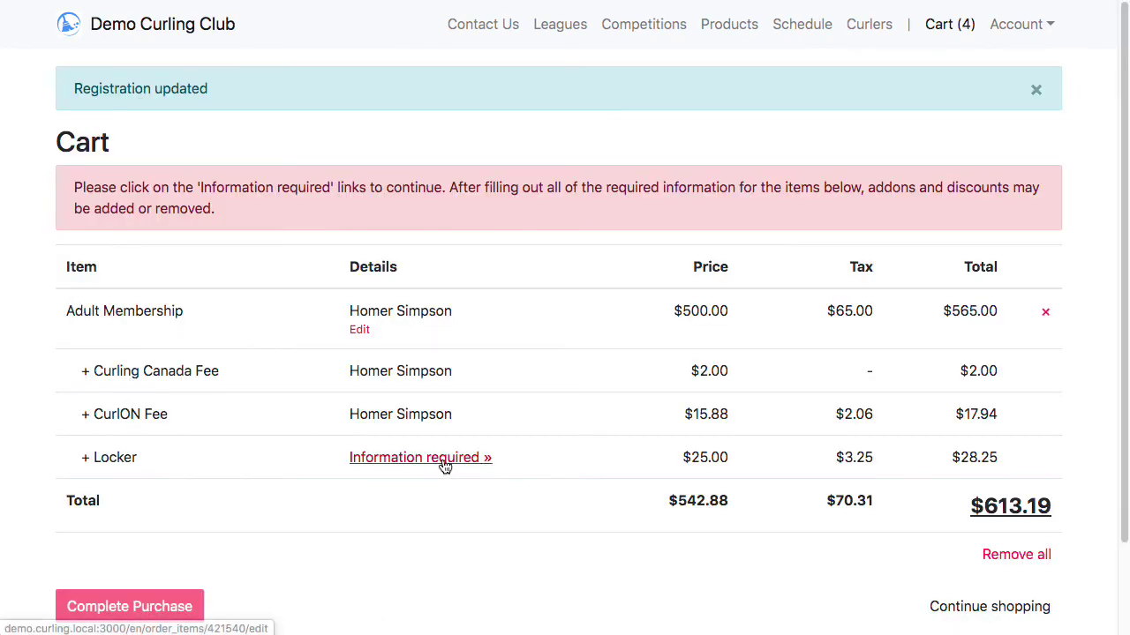
# Fill in the information required for the Locker add-on with locker number 42 and save it
pyautogui.scroll(-2, 547, 547)
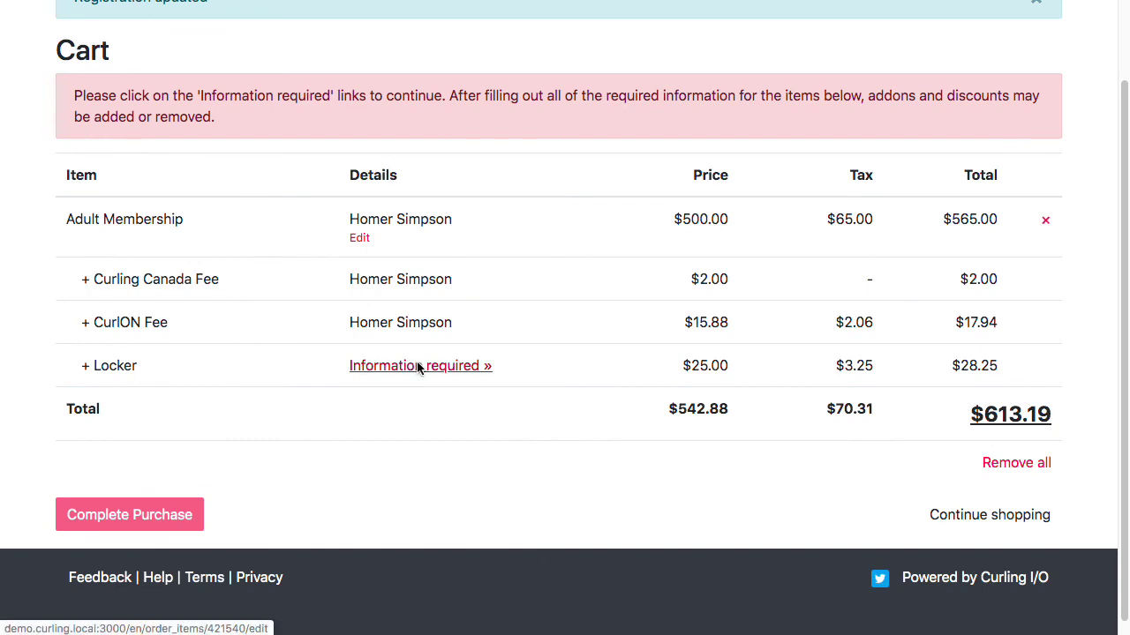
pyautogui.click(415, 365)
pyautogui.click(525, 163)
pyautogui.write('4')
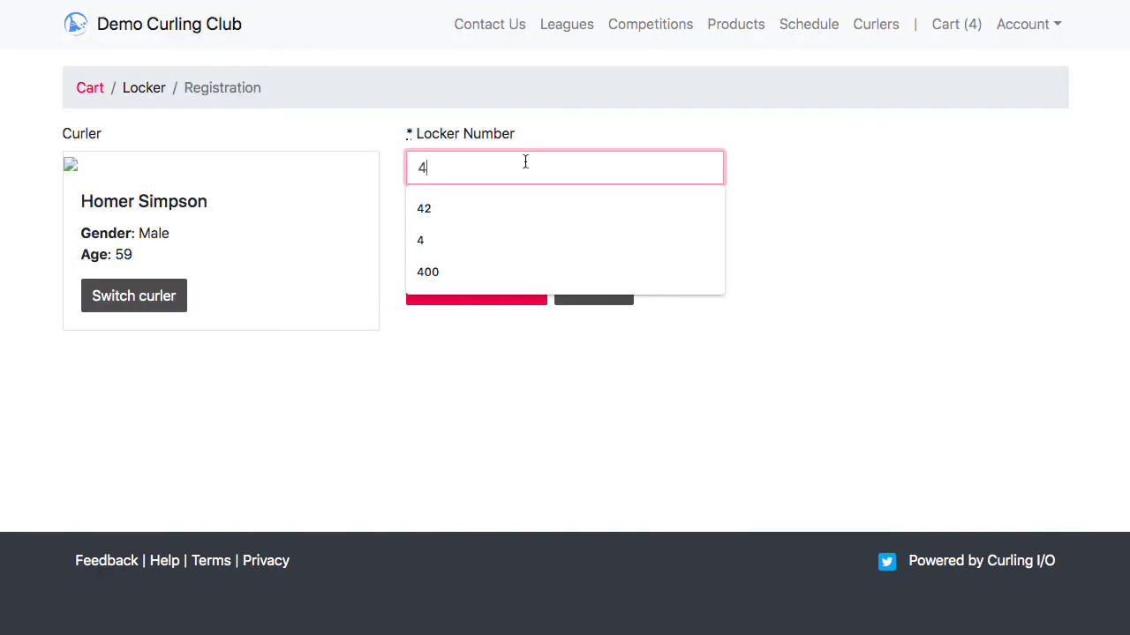
pyautogui.click(565, 208)
pyautogui.click(525, 291)
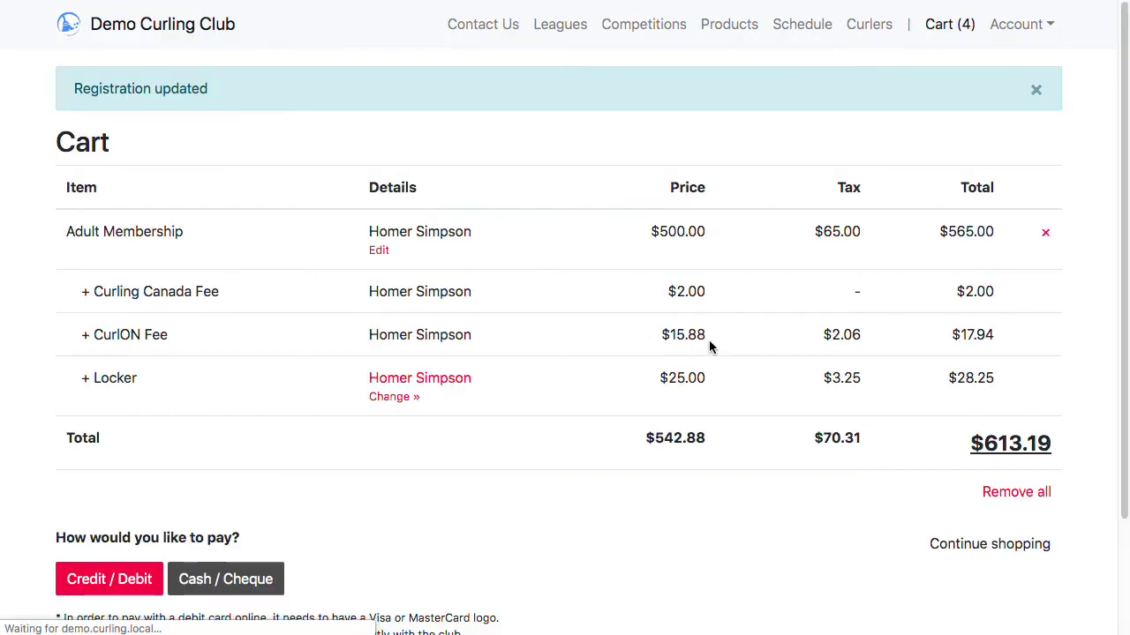
# Remove the Locker add-on from the Adult Membership registration and dismiss the update notice
pyautogui.click(381, 254)
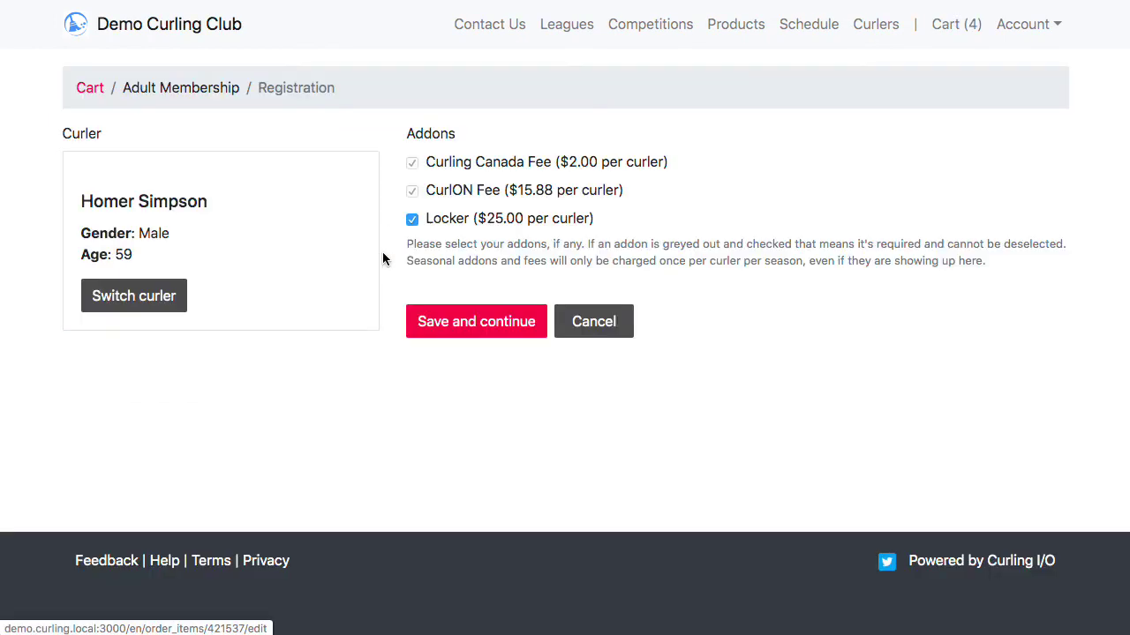
pyautogui.click(431, 218)
pyautogui.click(481, 322)
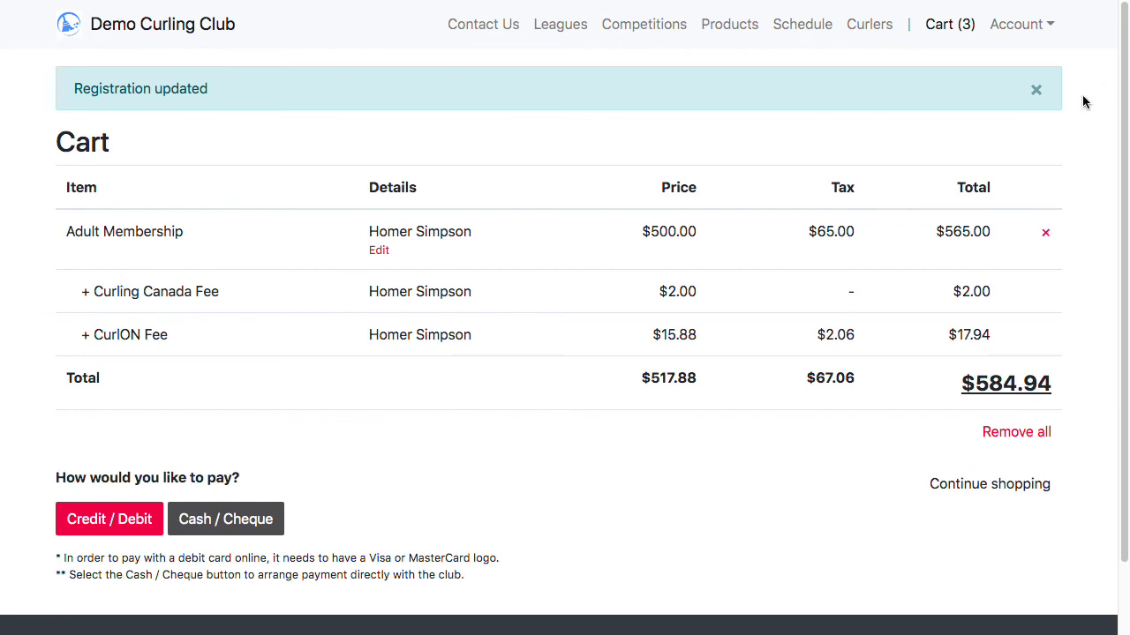
pyautogui.click(1038, 91)
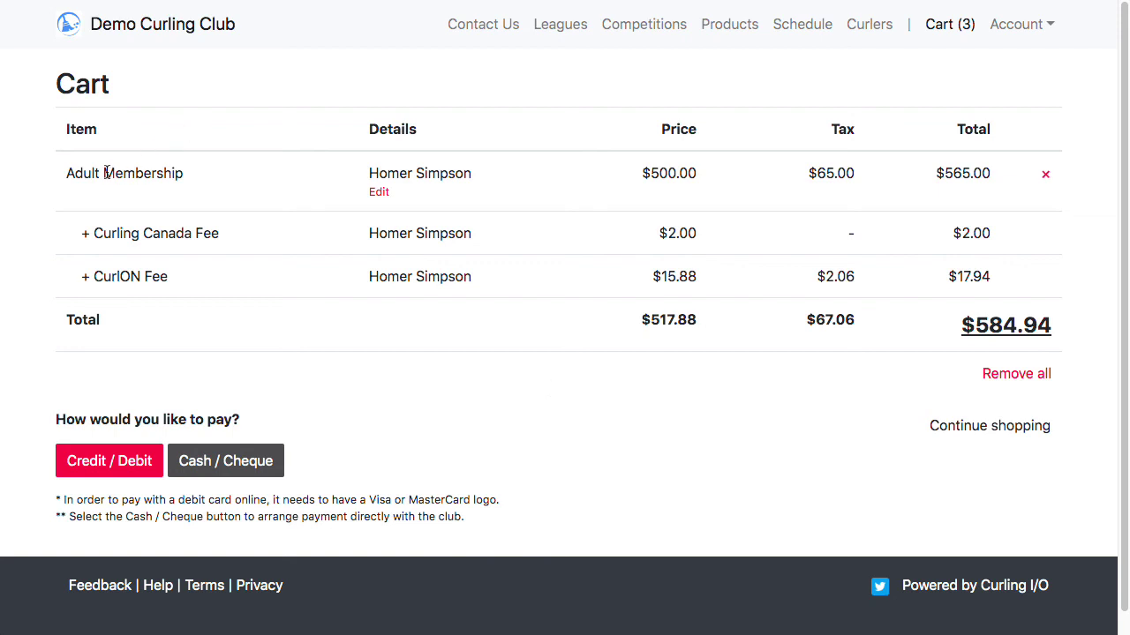
# Check out the Adult Membership with its fees using Cash / Cheque and submit the payment
pyautogui.moveTo(103, 173); pyautogui.dragTo(144, 174)
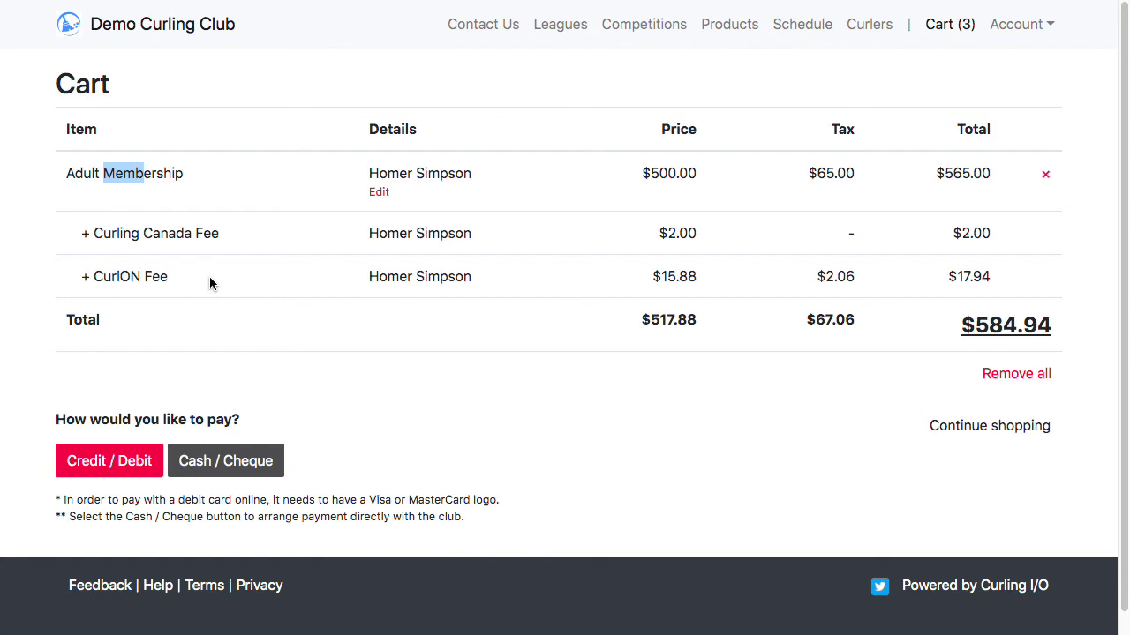
pyautogui.click(414, 400)
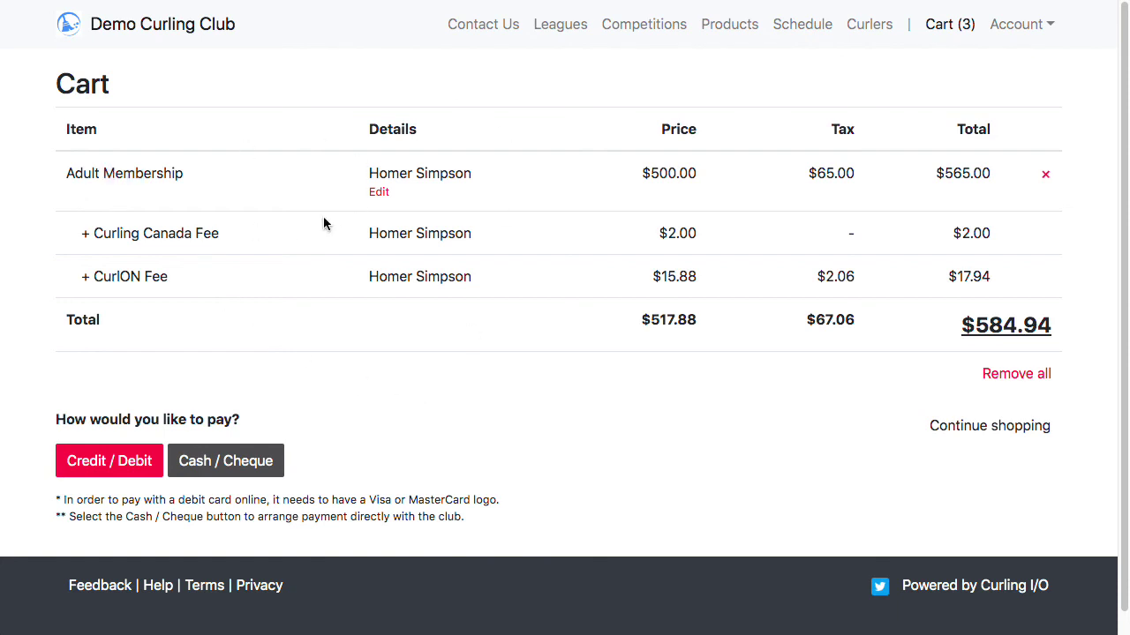
pyautogui.click(278, 463)
pyautogui.click(734, 173)
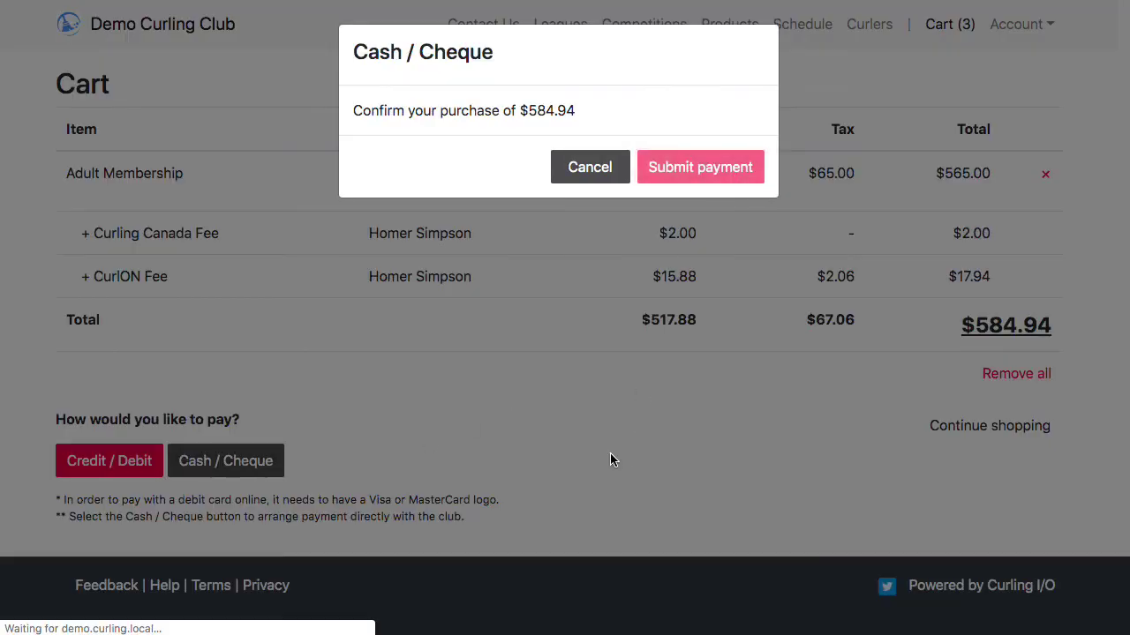